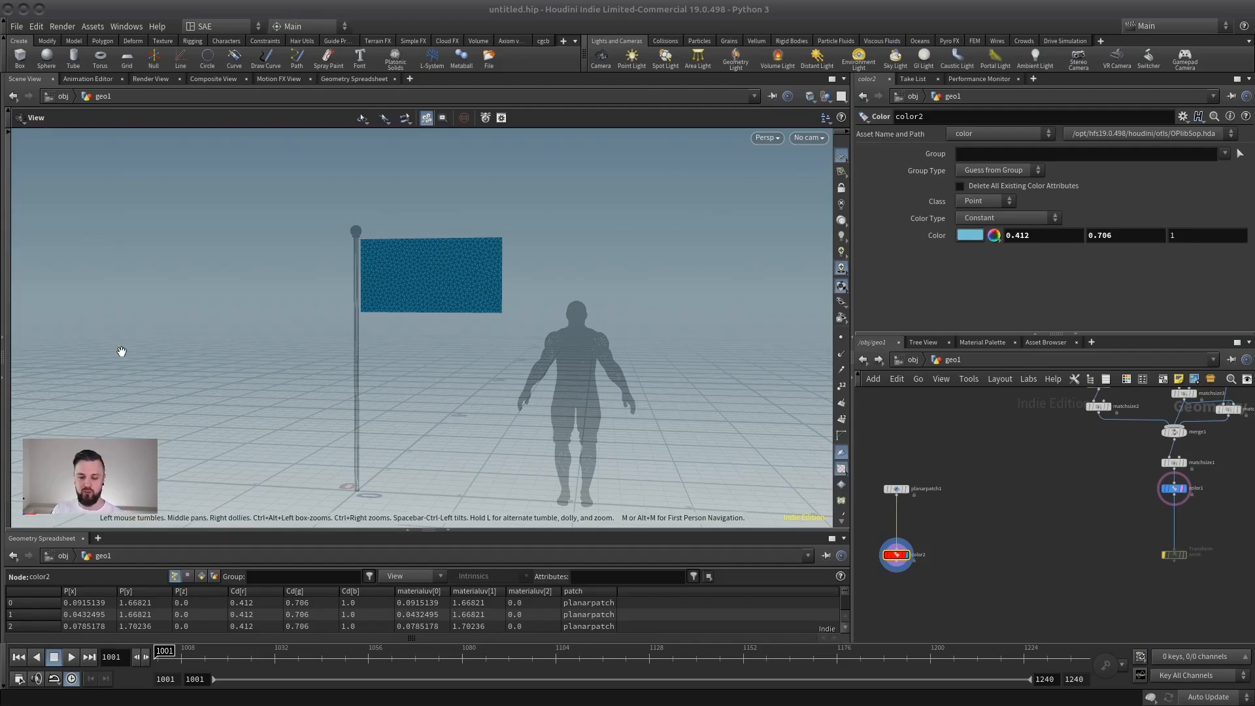
Display the flagpole's color1 node and examine the pole and its ball top on its own.
drag(388, 369, 368, 365)
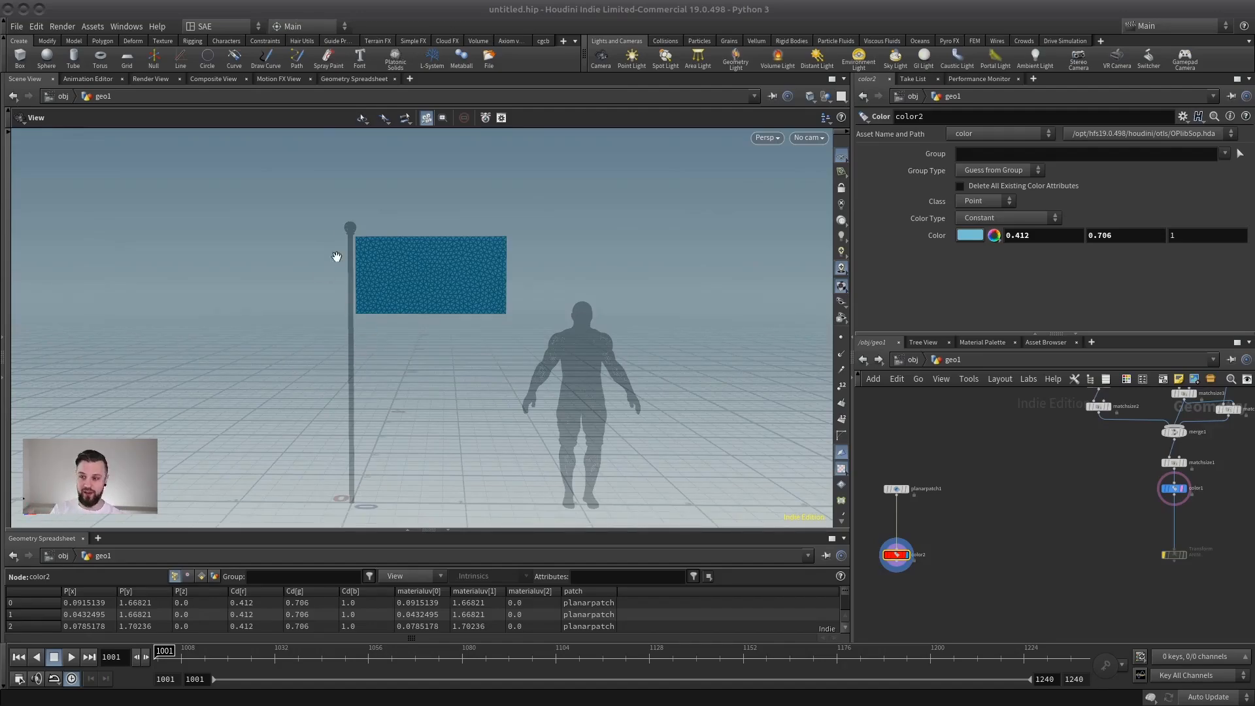
middle_drag(1031, 516, 973, 538)
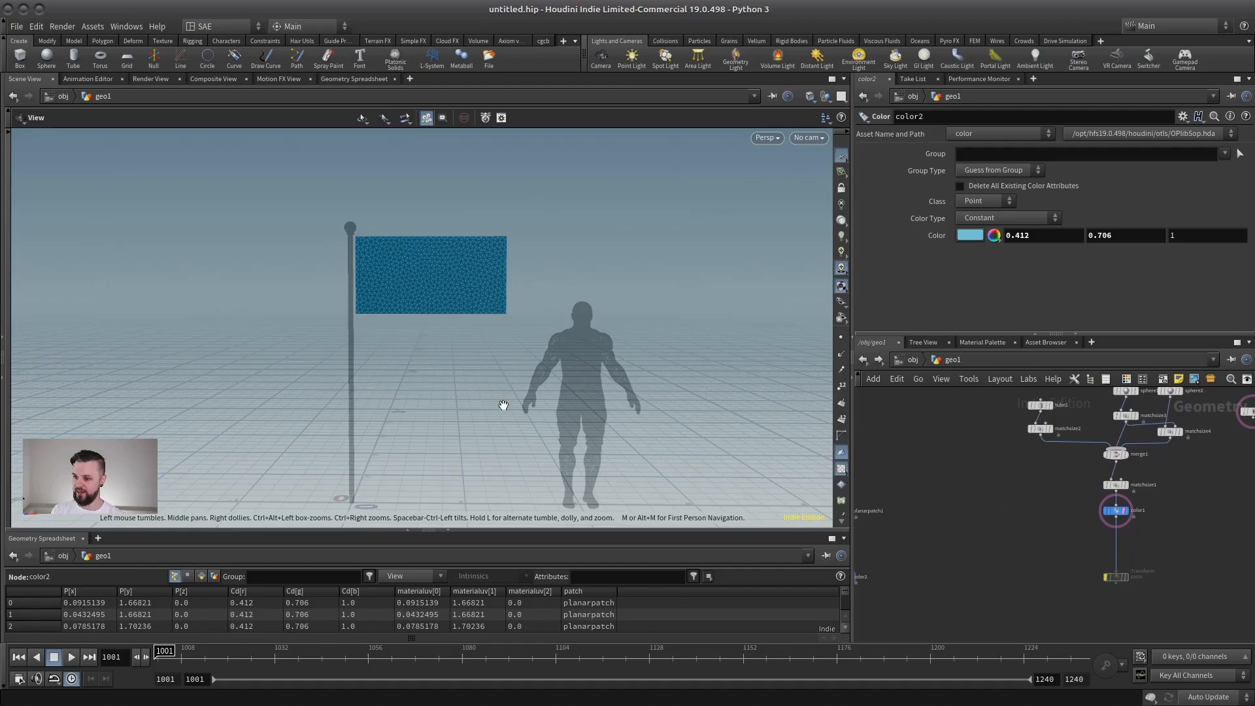
scroll(293, 297, up, 1)
scroll(1173, 467, up, 5)
click(1031, 600)
scroll(518, 310, up, 2)
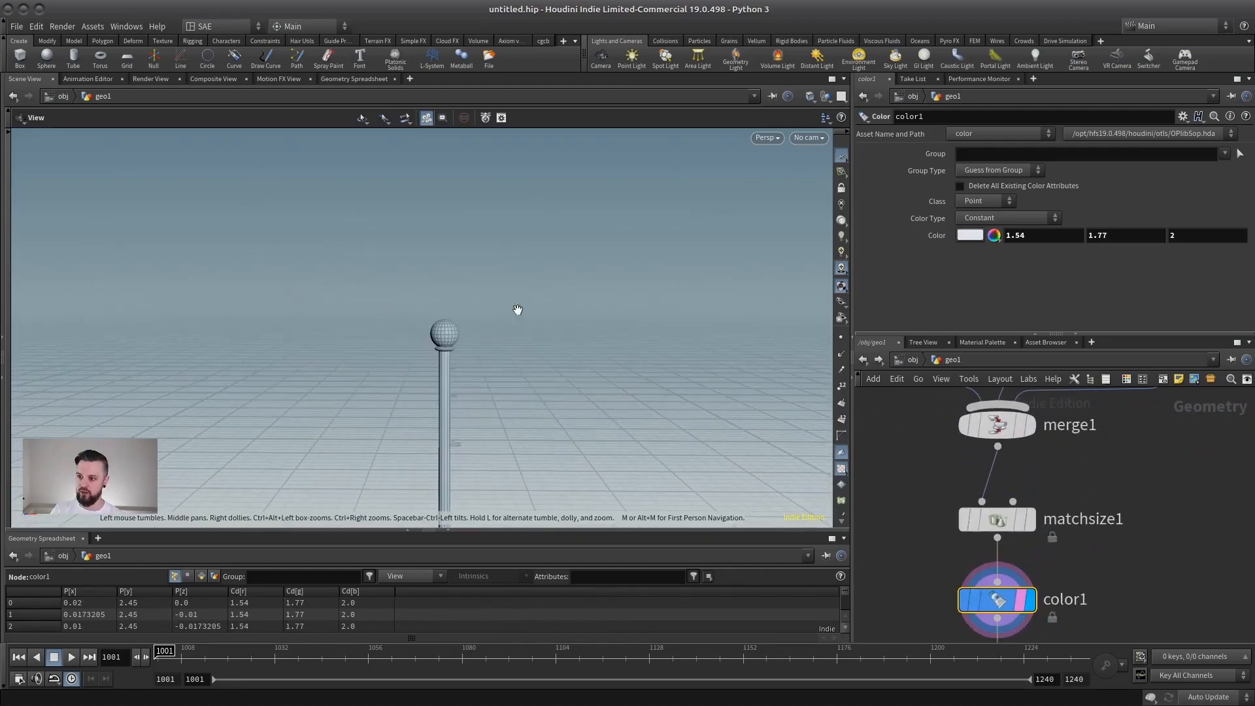
scroll(527, 371, down, 6)
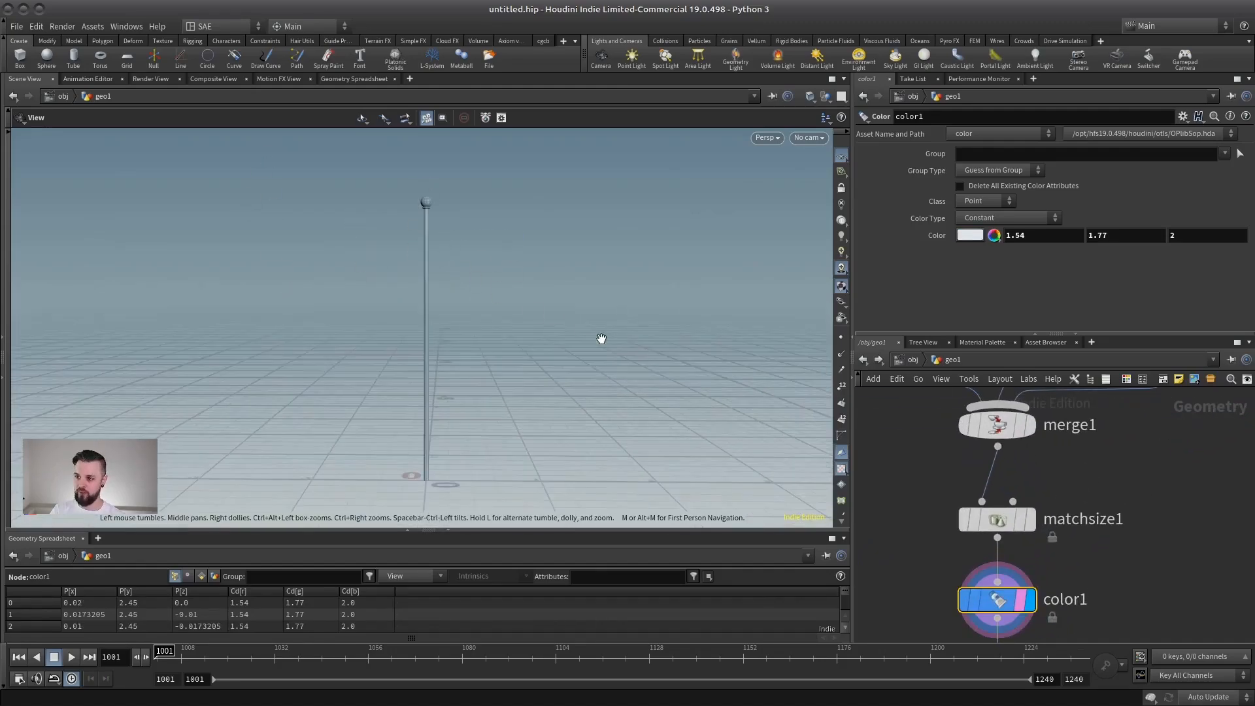
scroll(922, 579, down, 1)
Display the flag's planarpatch1 node and its color2 node alternately to examine the flag mesh with and without colour.
middle_drag(935, 526, 1057, 376)
mouse_move(990, 529)
middle_down()
mouse_move(1041, 533)
mouse_move(1064, 450)
mouse_move(1193, 498)
middle_up()
scroll(1041, 533, down, 1)
middle_drag(879, 478, 1023, 476)
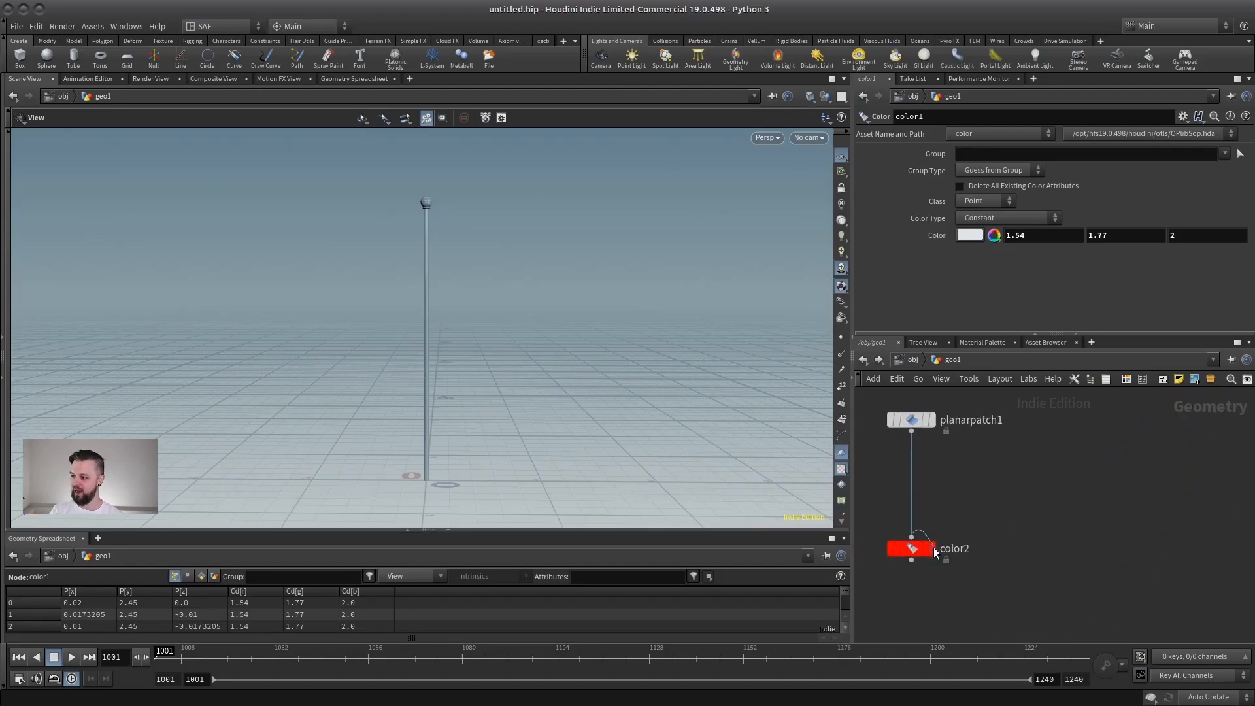
click(930, 419)
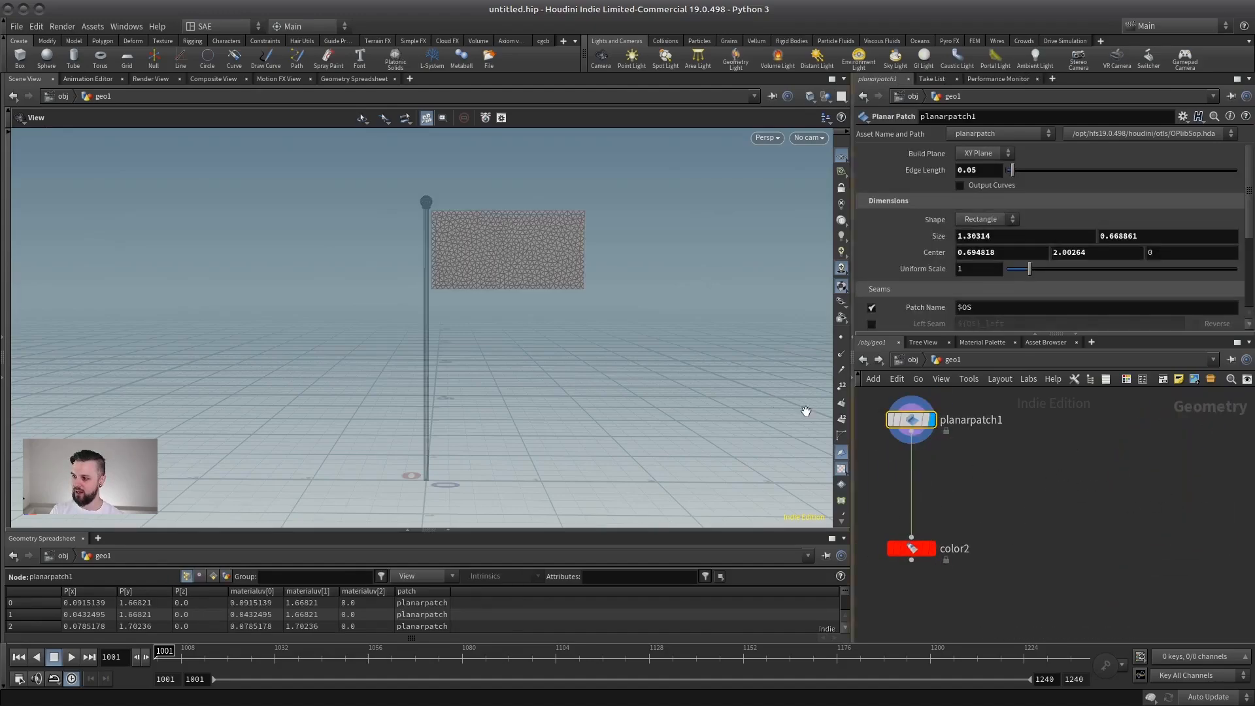
scroll(582, 262, up, 3)
middle_drag(582, 263, 510, 364)
click(932, 548)
click(932, 420)
drag(907, 419, 908, 420)
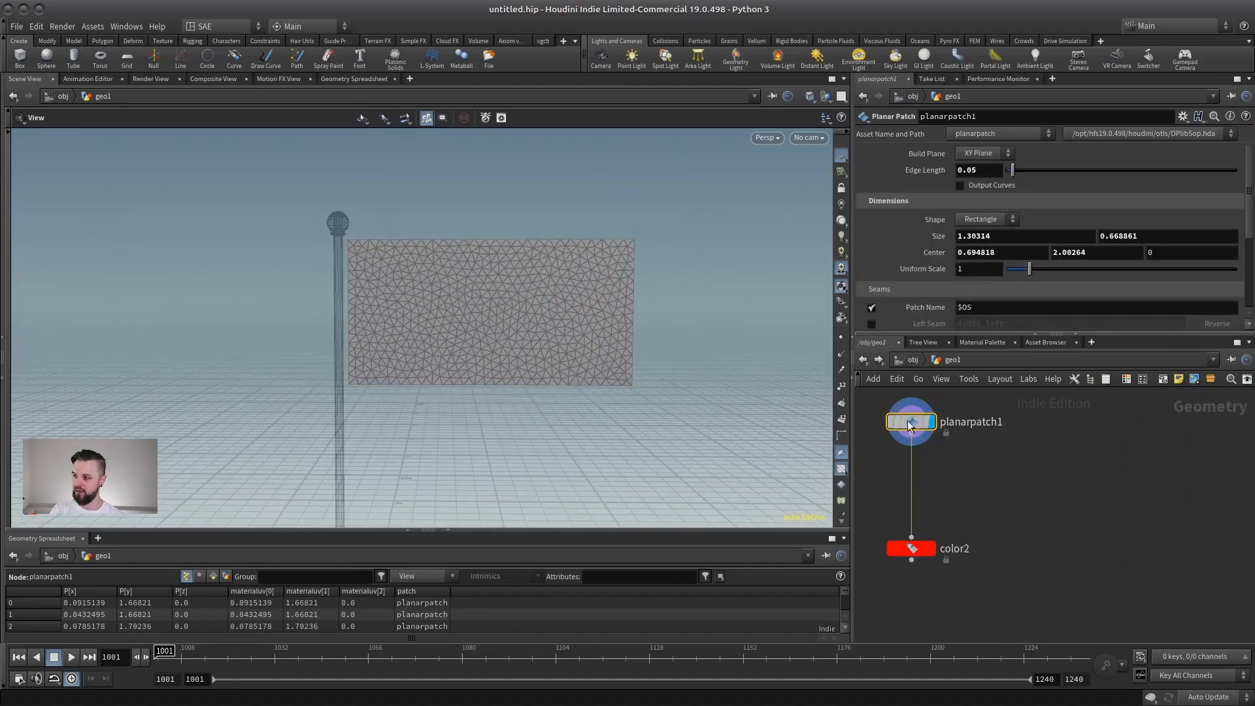
click(931, 548)
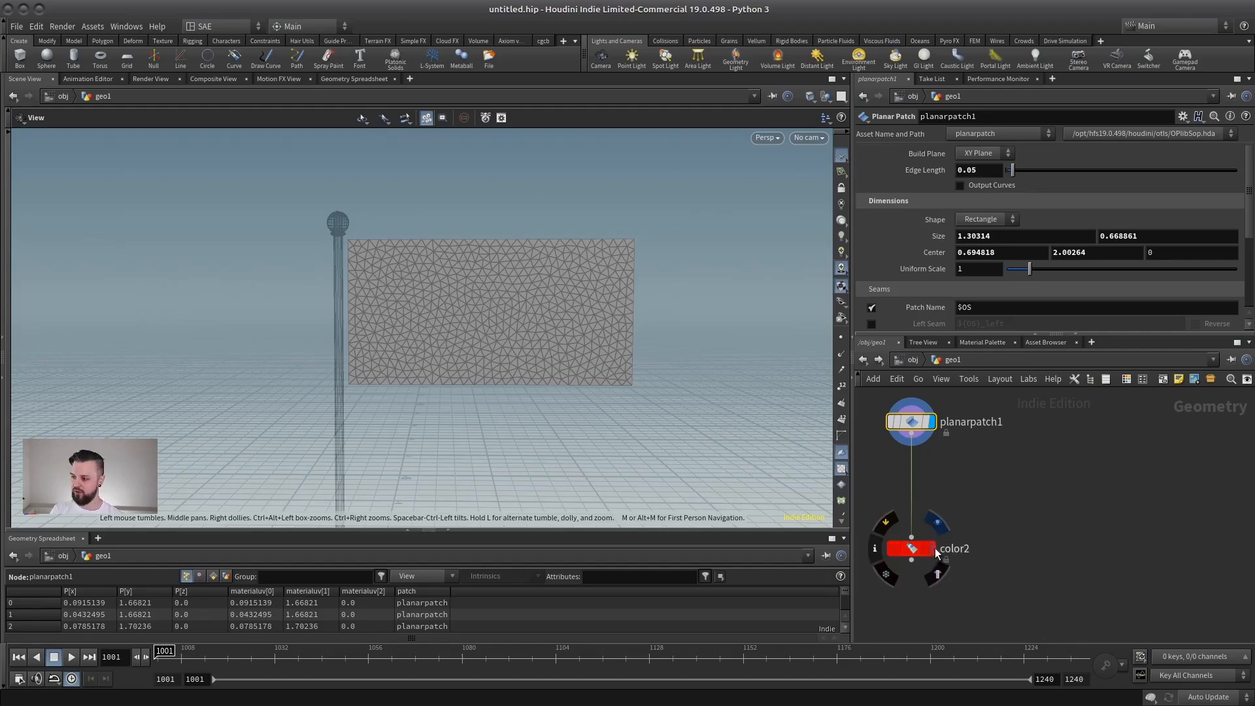
Enable and display the ANIM transform, play the flagpole's animation, and return to frame 1001.
scroll(908, 471, down, 5)
middle_drag(1042, 473, 910, 485)
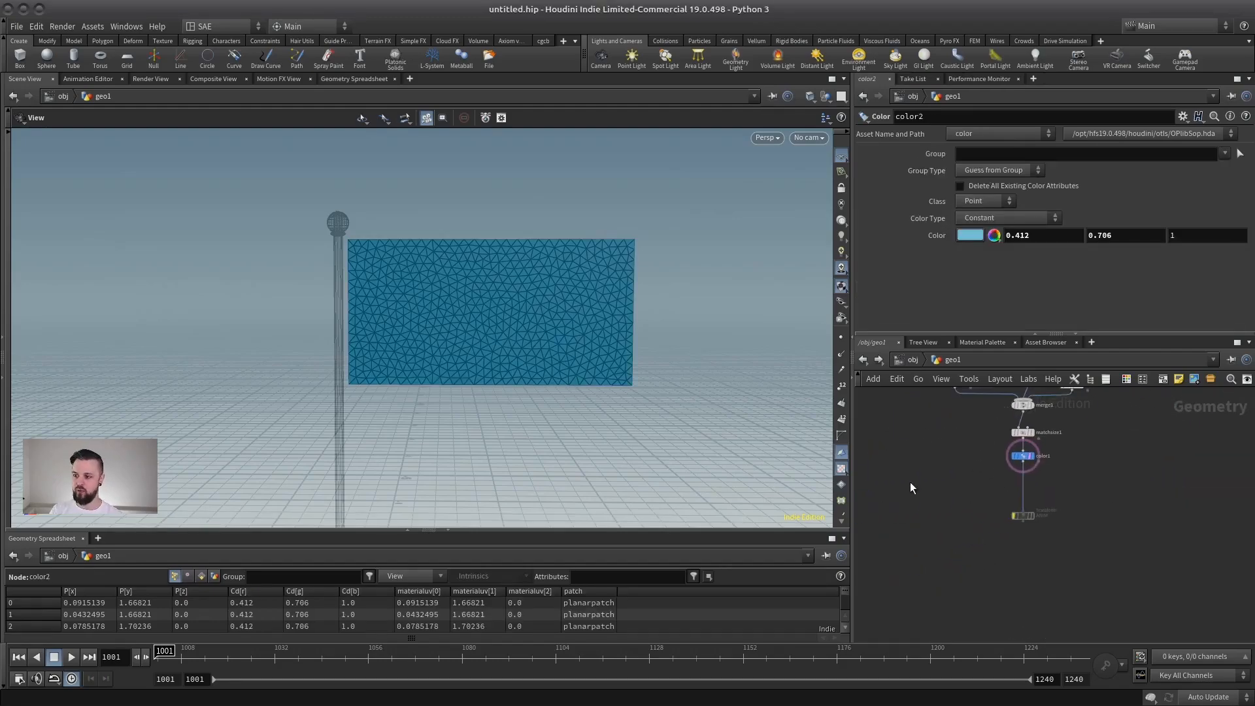
scroll(990, 476, up, 3)
click(1058, 544)
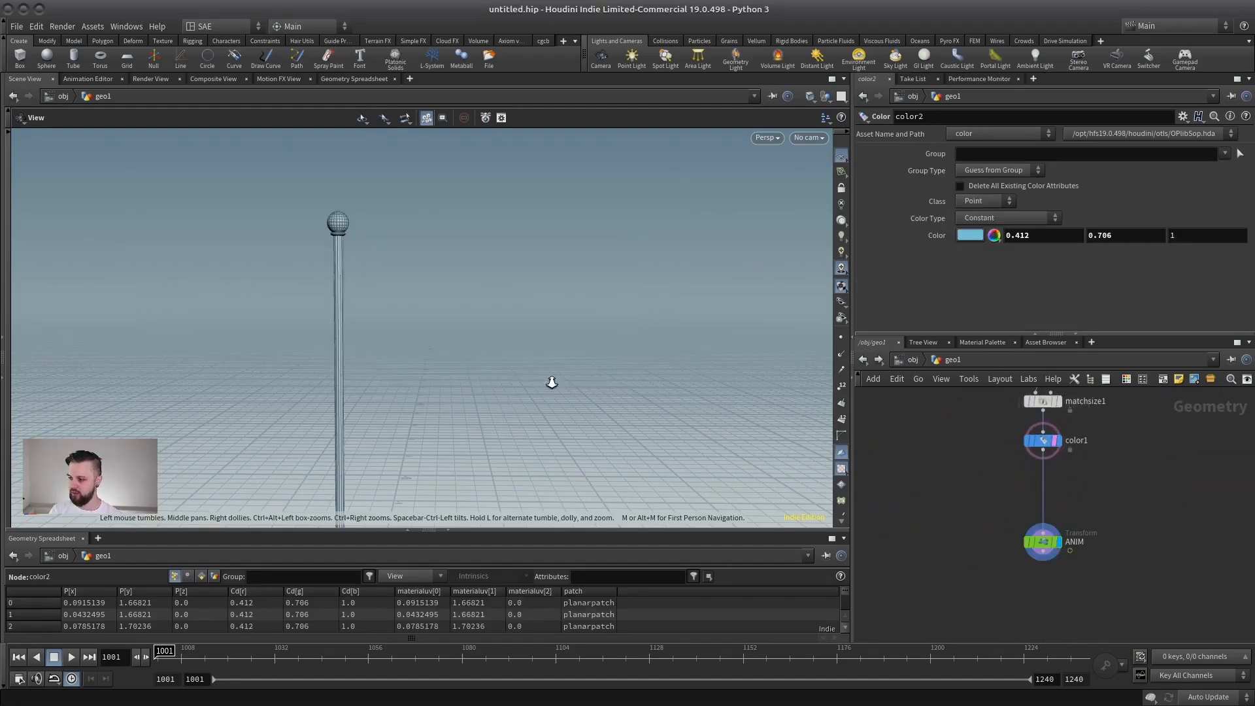
scroll(497, 376, down, 5)
middle_drag(392, 386, 401, 347)
click(69, 657)
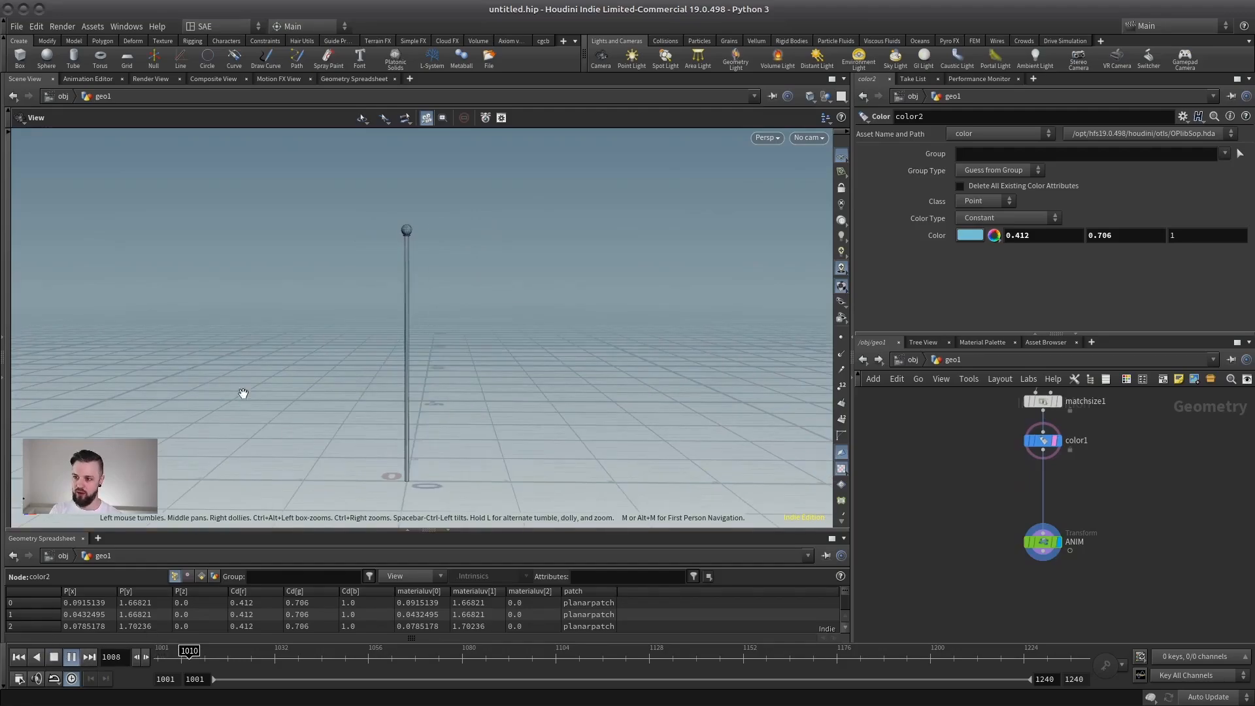
click(1043, 541)
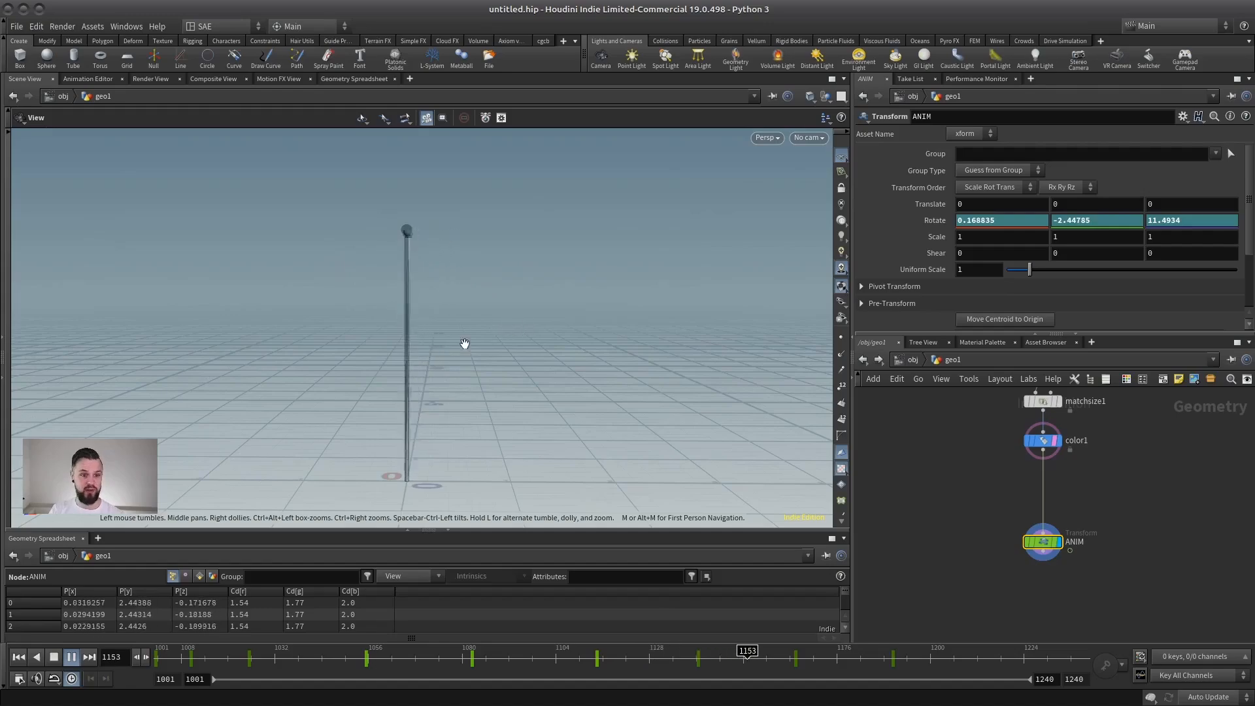
click(21, 654)
Add a Vellum Configure Cloth node in the network below the flag and flagpole branches.
middle_drag(1024, 544, 1105, 521)
scroll(1104, 521, down, 5)
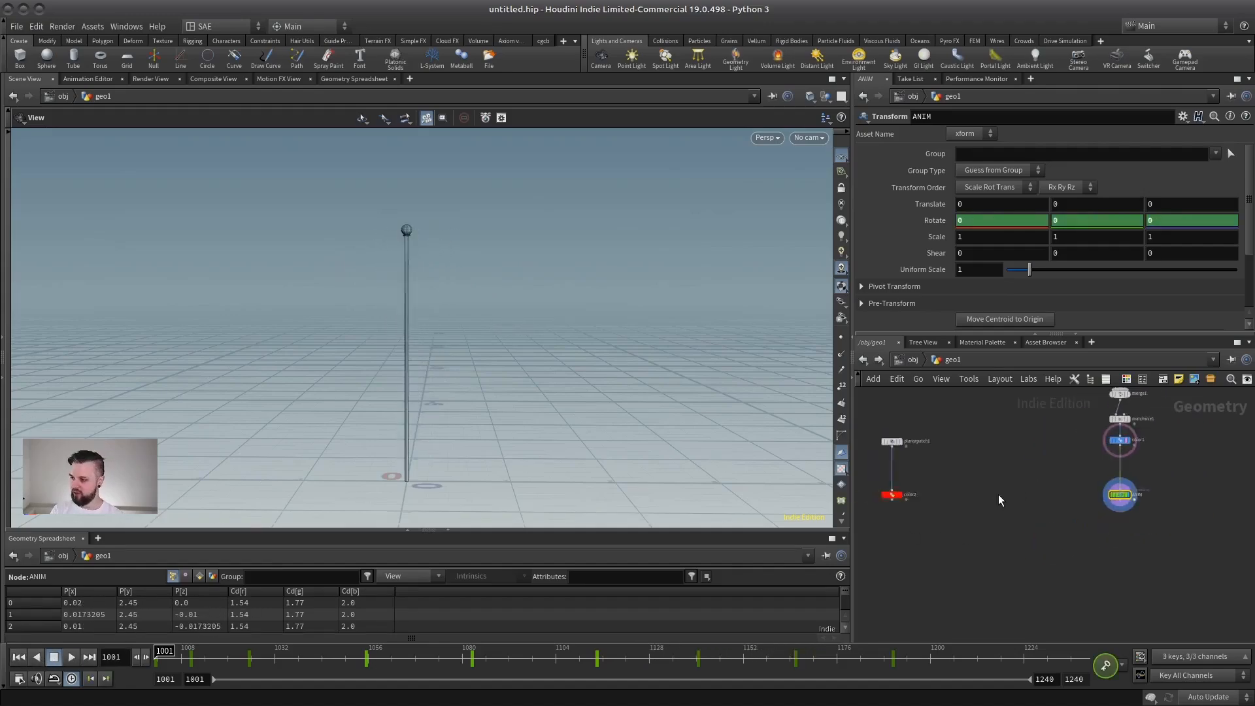
middle_drag(998, 494, 1026, 522)
click(1043, 514)
scroll(1043, 516, up, 2)
key(Tab)
text(cl)
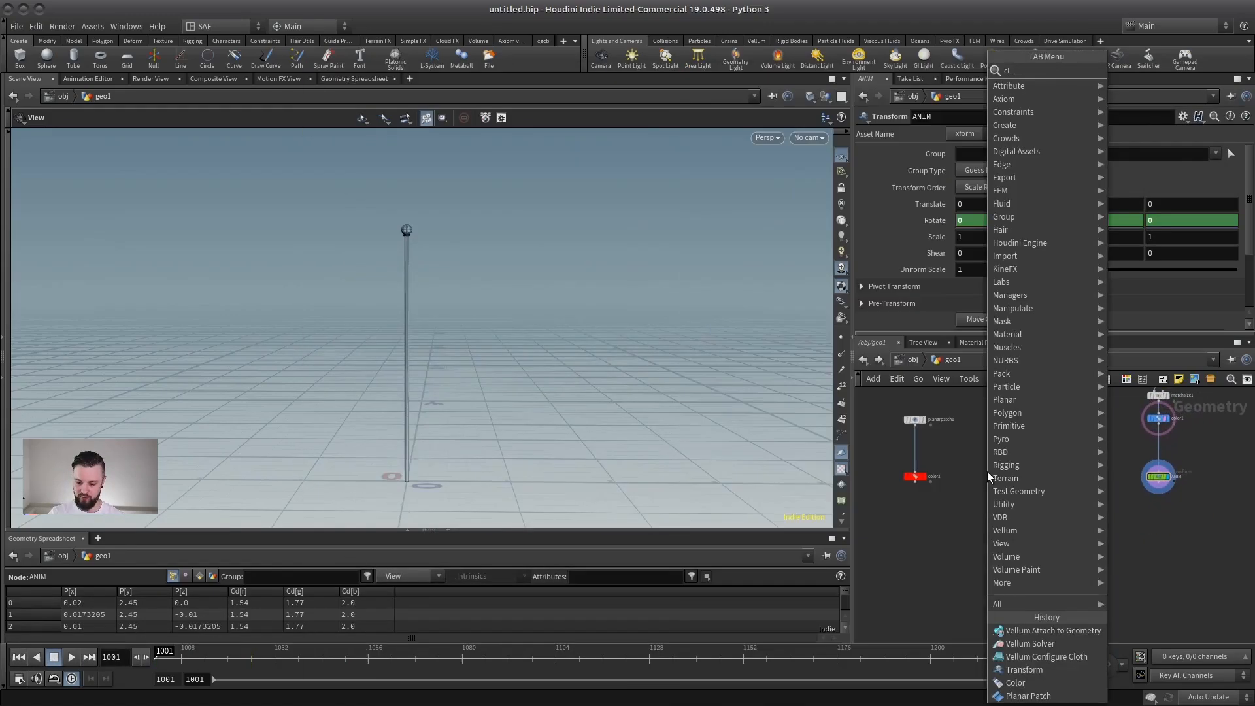
text(oth)
click(1123, 97)
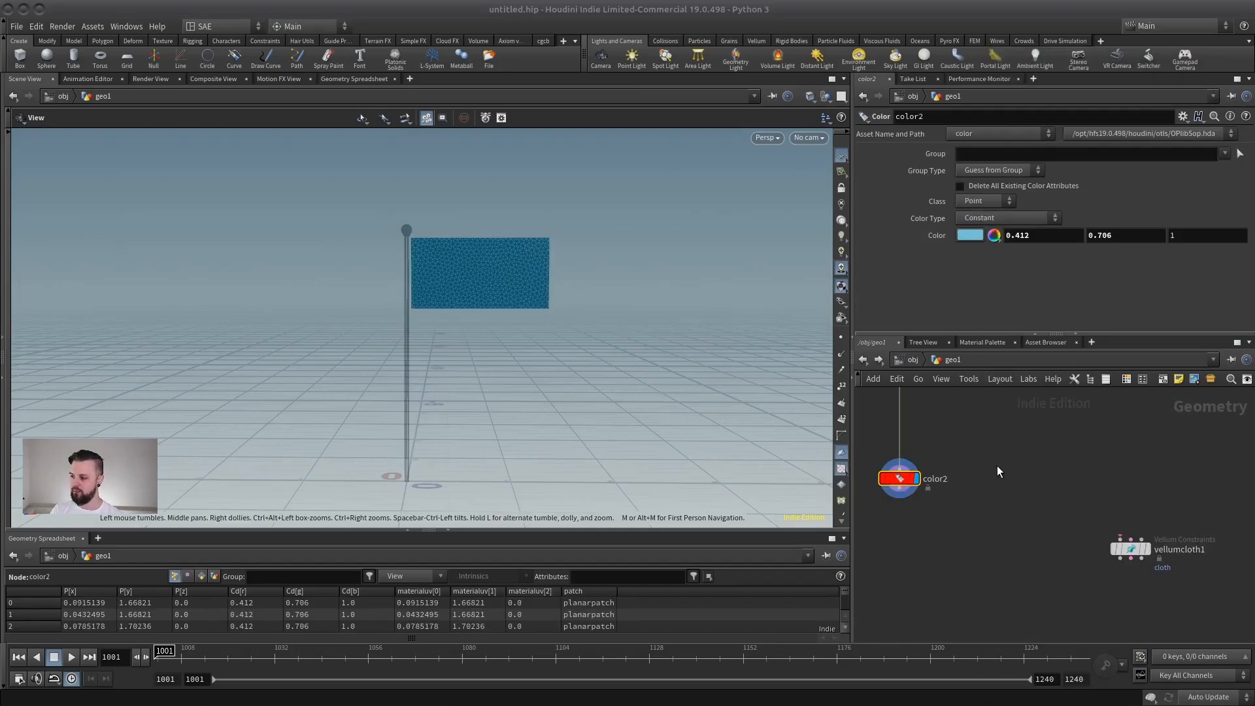
middle_drag(936, 430, 930, 453)
Connect color2 to the Vellum Geometry input of vellumcloth1 and ANIM to its Collision Geometry input.
click(894, 512)
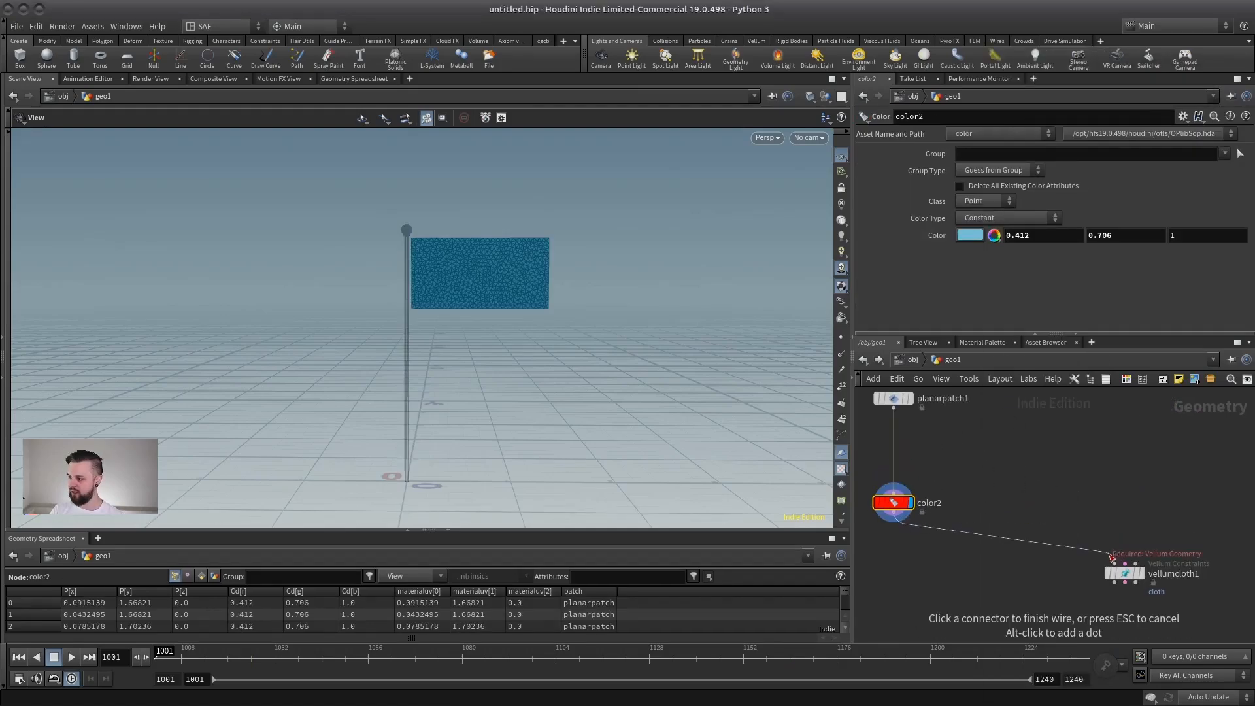
click(1114, 563)
scroll(1131, 480, down, 3)
middle_drag(1208, 511, 1058, 485)
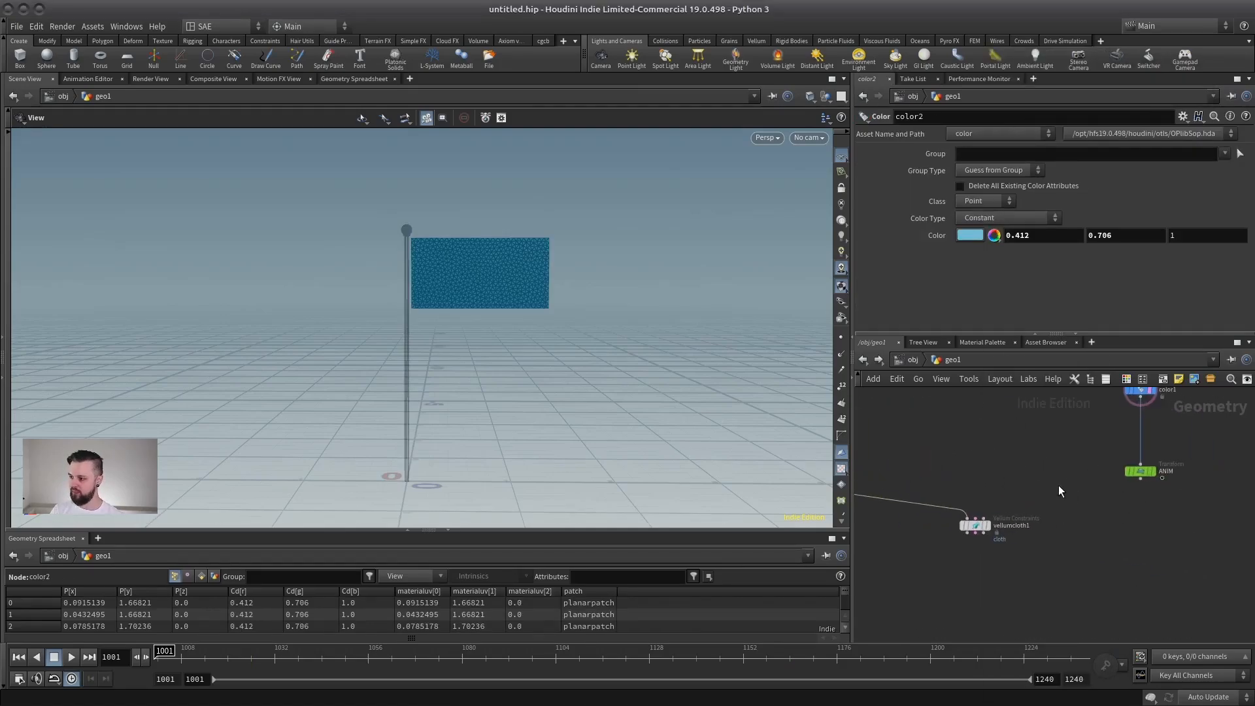
click(1147, 470)
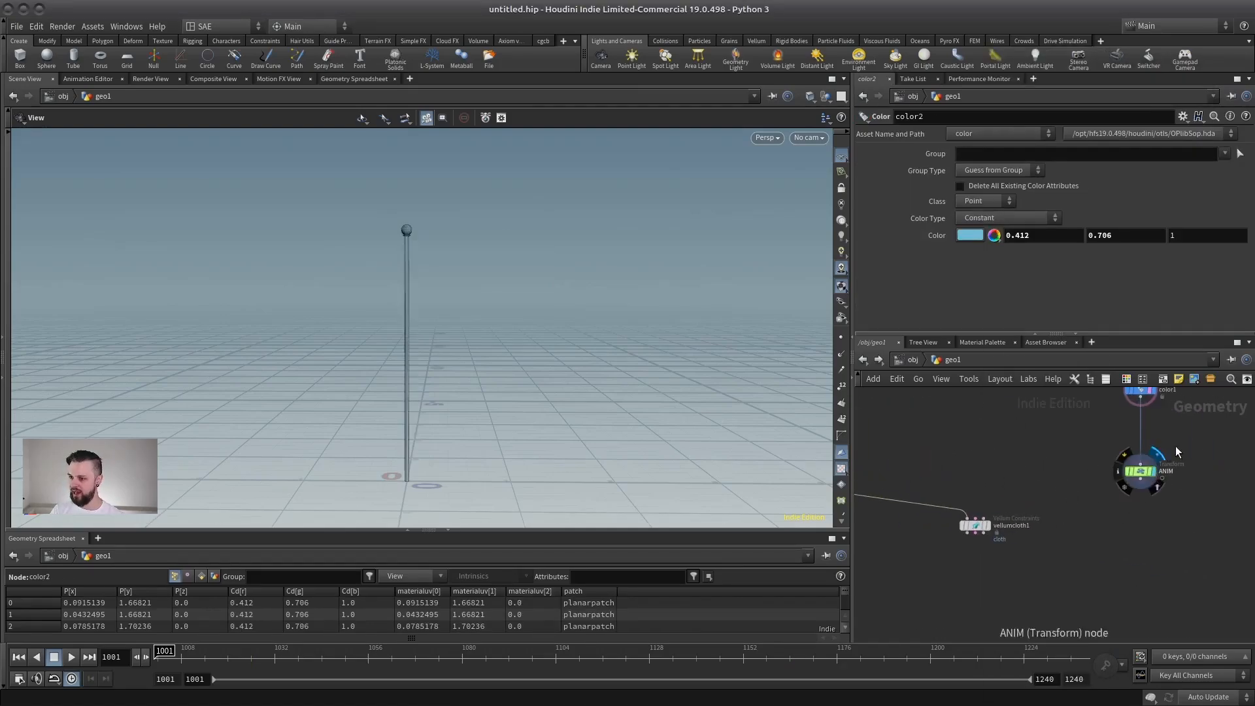
click(986, 519)
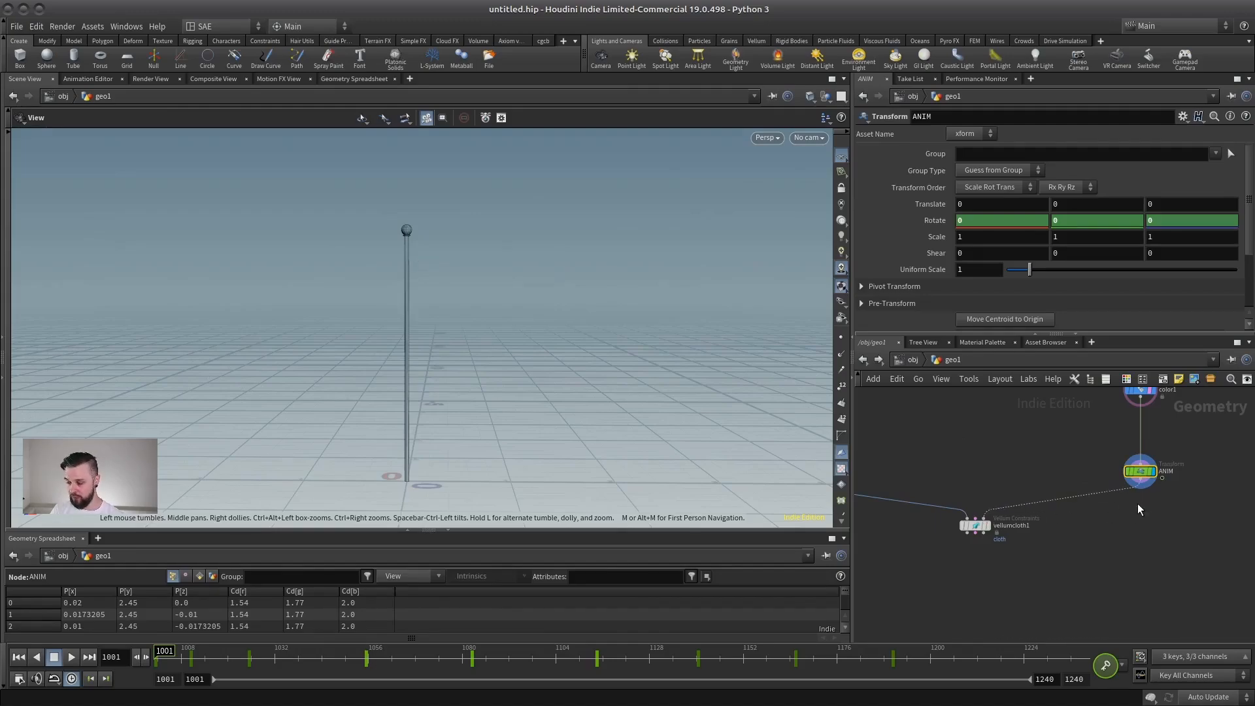
Add a Vellum Solver below vellumcloth1, wired to all three of its outputs, and display it.
scroll(1062, 520, up, 2)
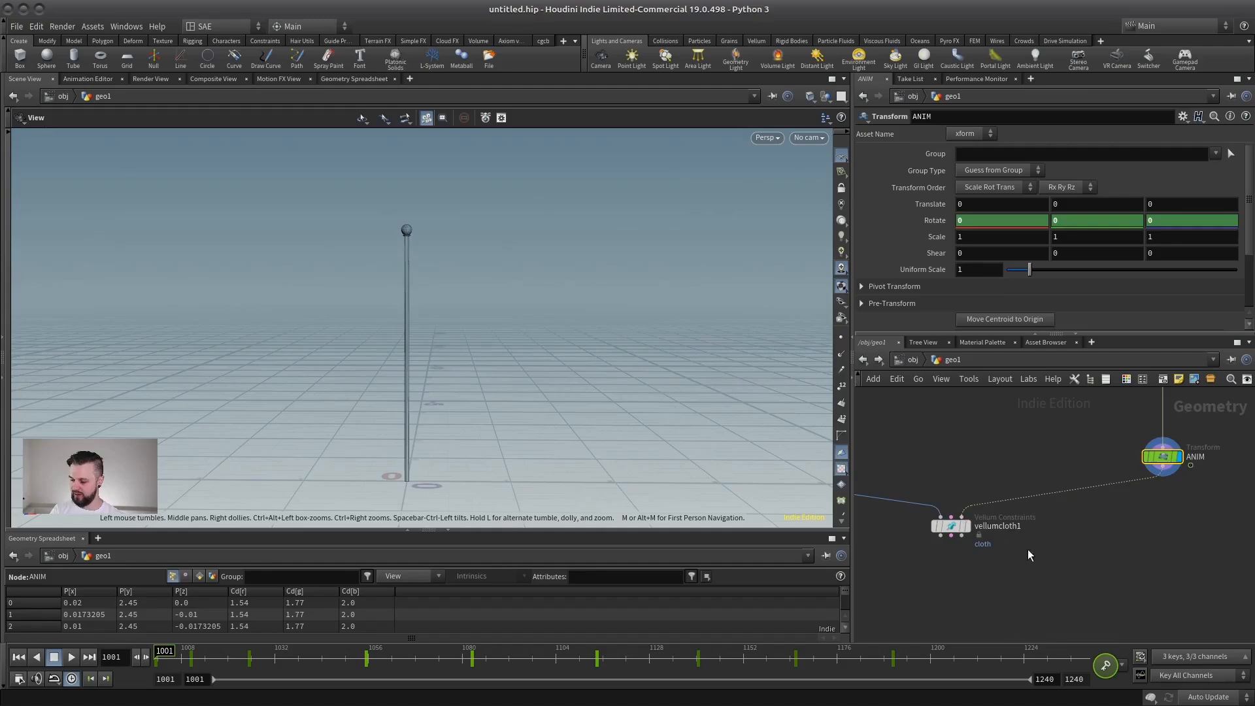
key(Tab)
text(vellum so)
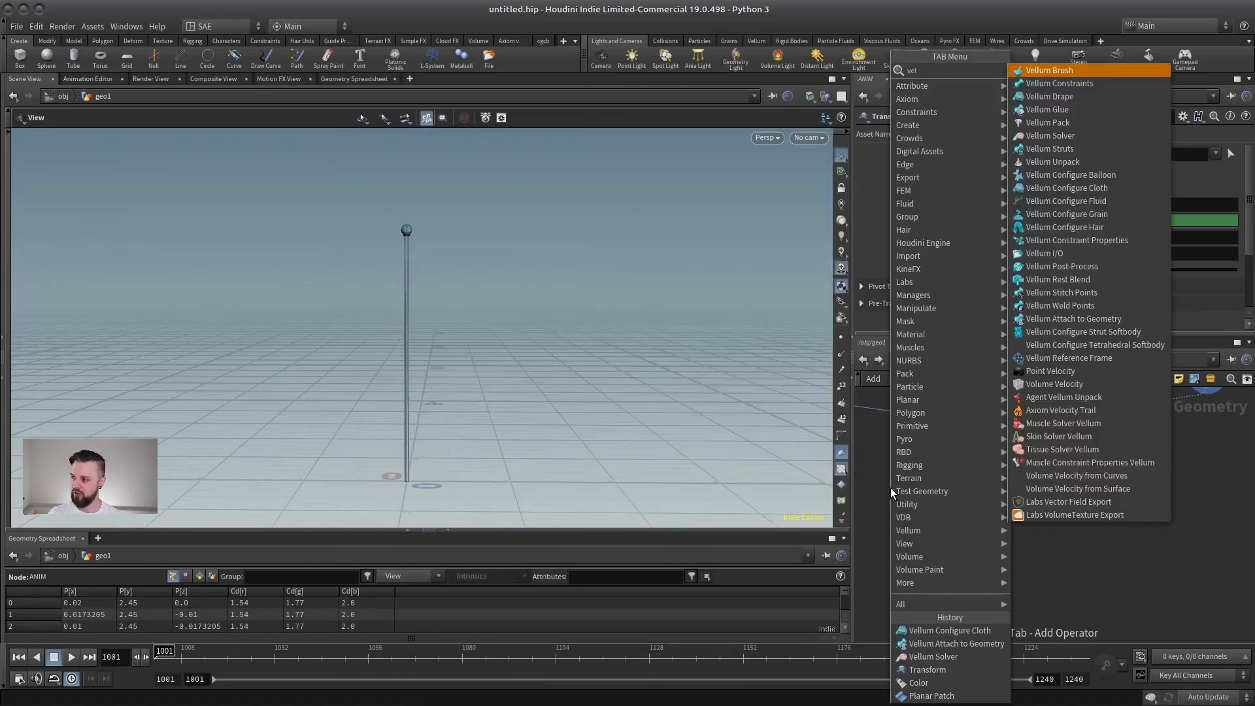
key(Return)
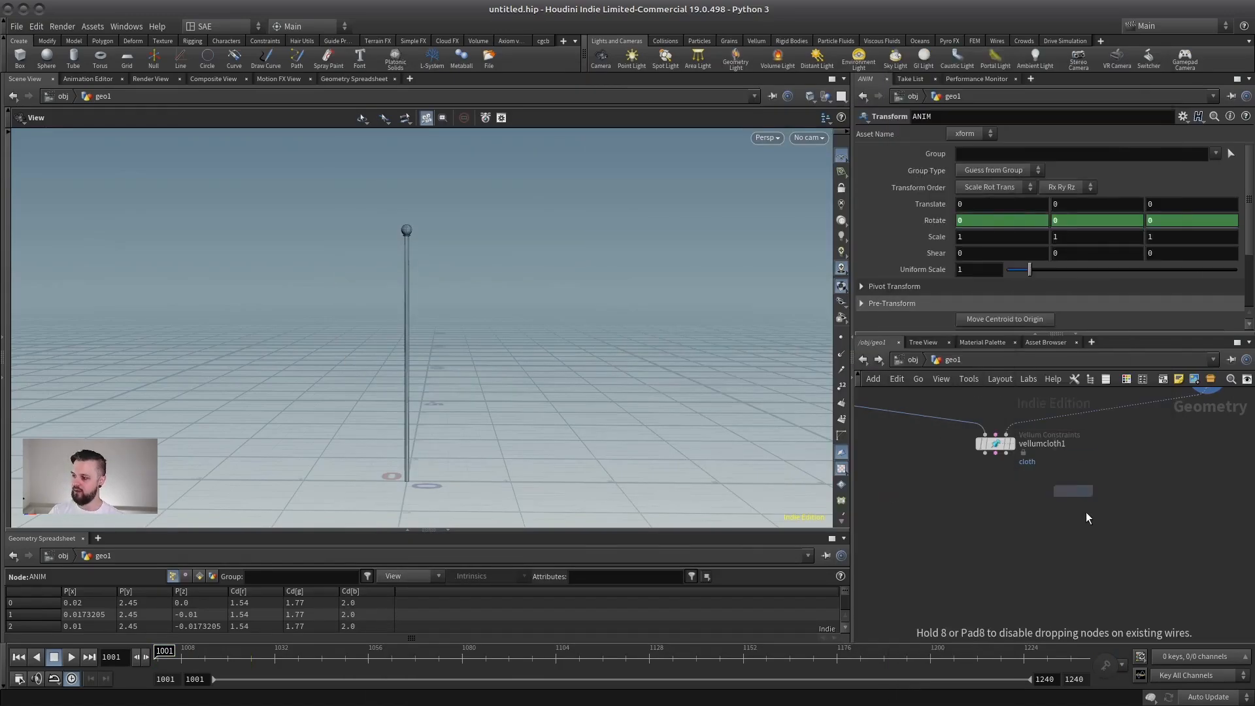
click(995, 536)
Play the cloth simulation with the animated flagpole, stop it, and return to frame 1001.
middle_drag(432, 371, 382, 378)
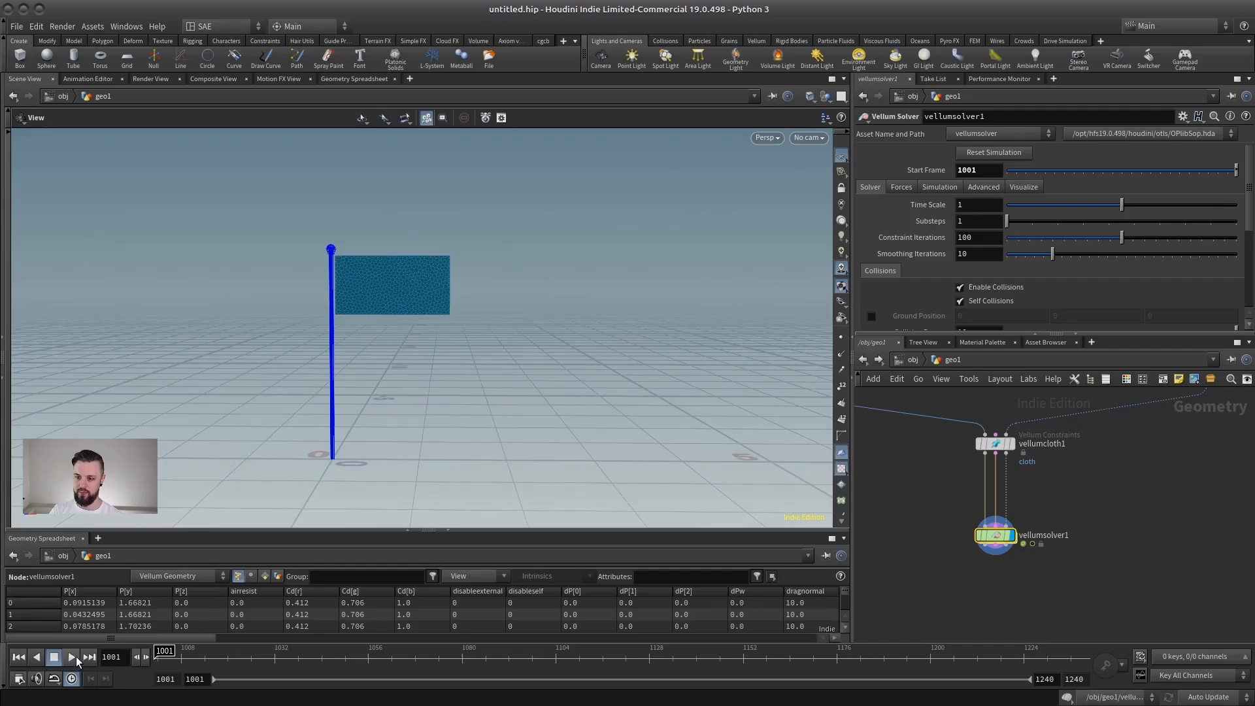
click(73, 658)
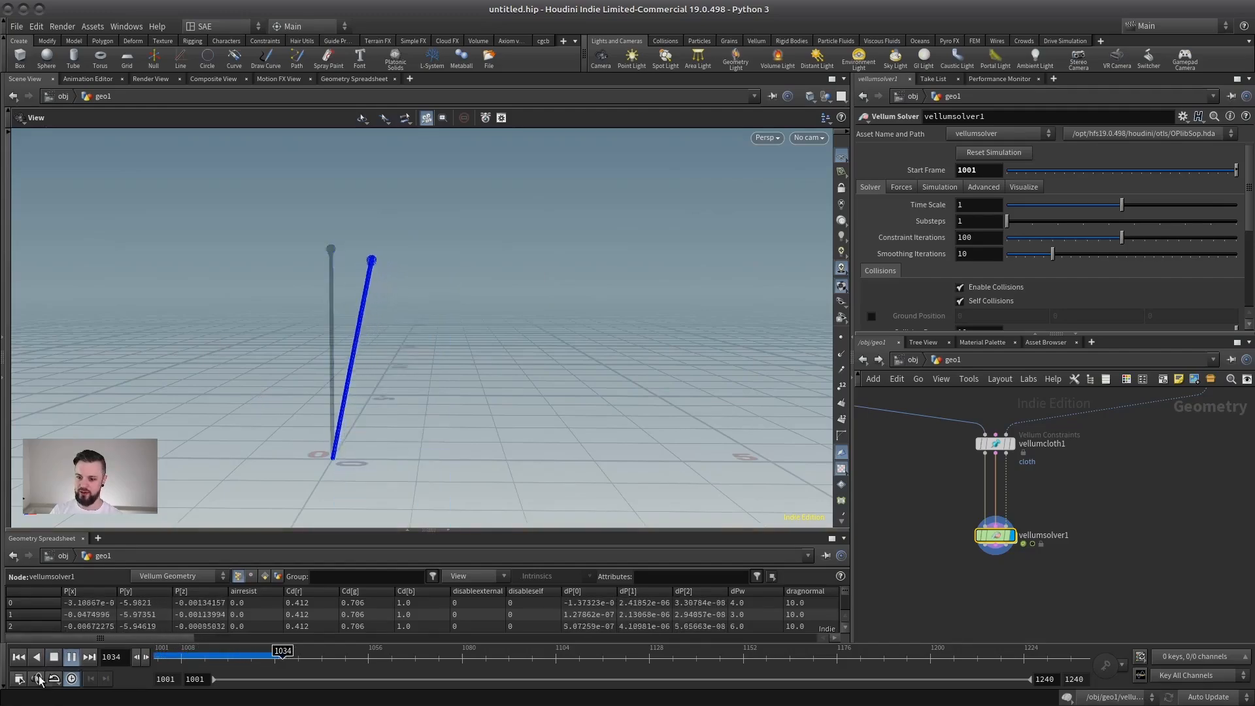
click(71, 658)
click(21, 658)
Bypass the ANIM transform, play the simulation with the static flagpole, and return to frame 1001.
middle_drag(1224, 424, 1176, 456)
click(936, 530)
scroll(1176, 457, down, 3)
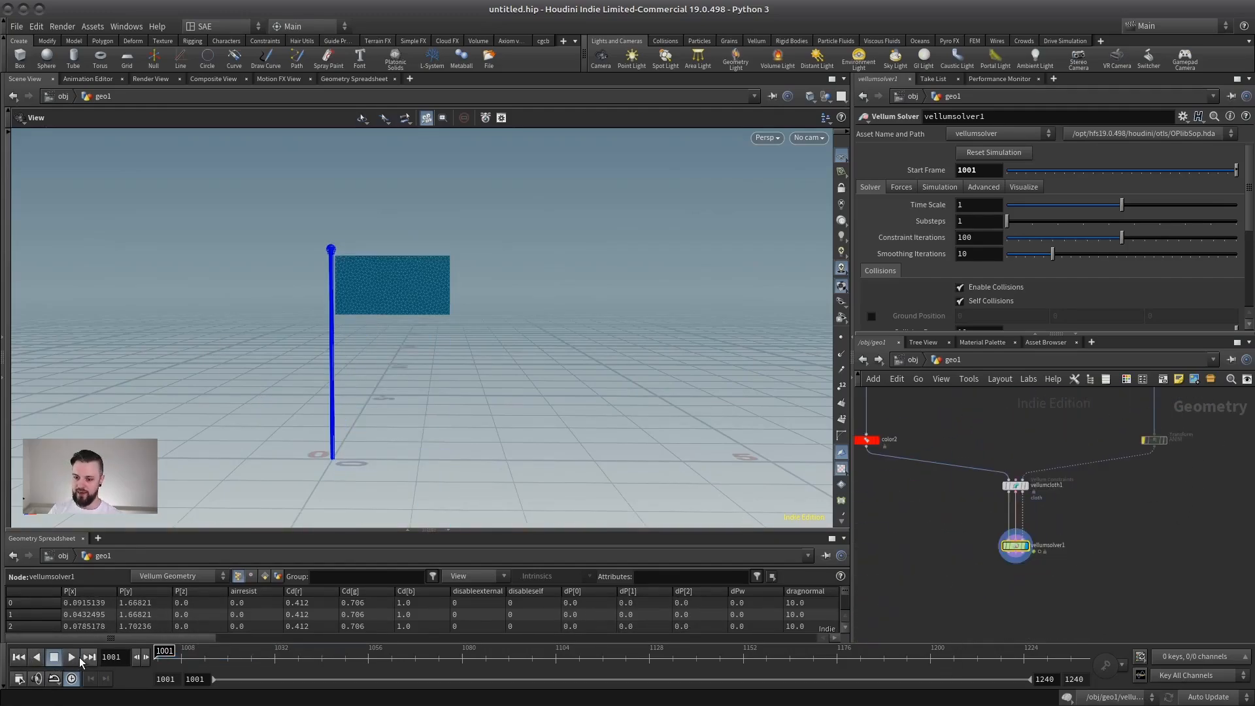
click(74, 658)
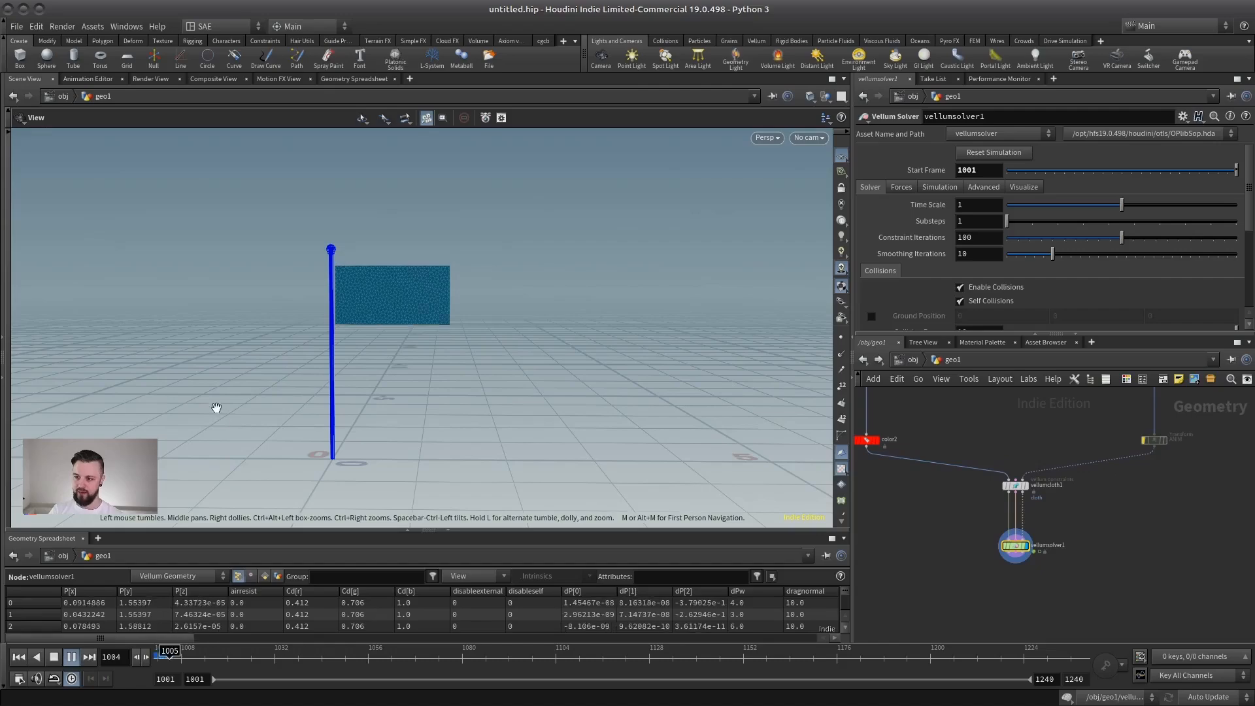
click(54, 657)
click(18, 657)
Move vellumsolver1 down and insert a Vellum Attach to Geometry node between it and vellumcloth1.
scroll(1063, 519, up, 2)
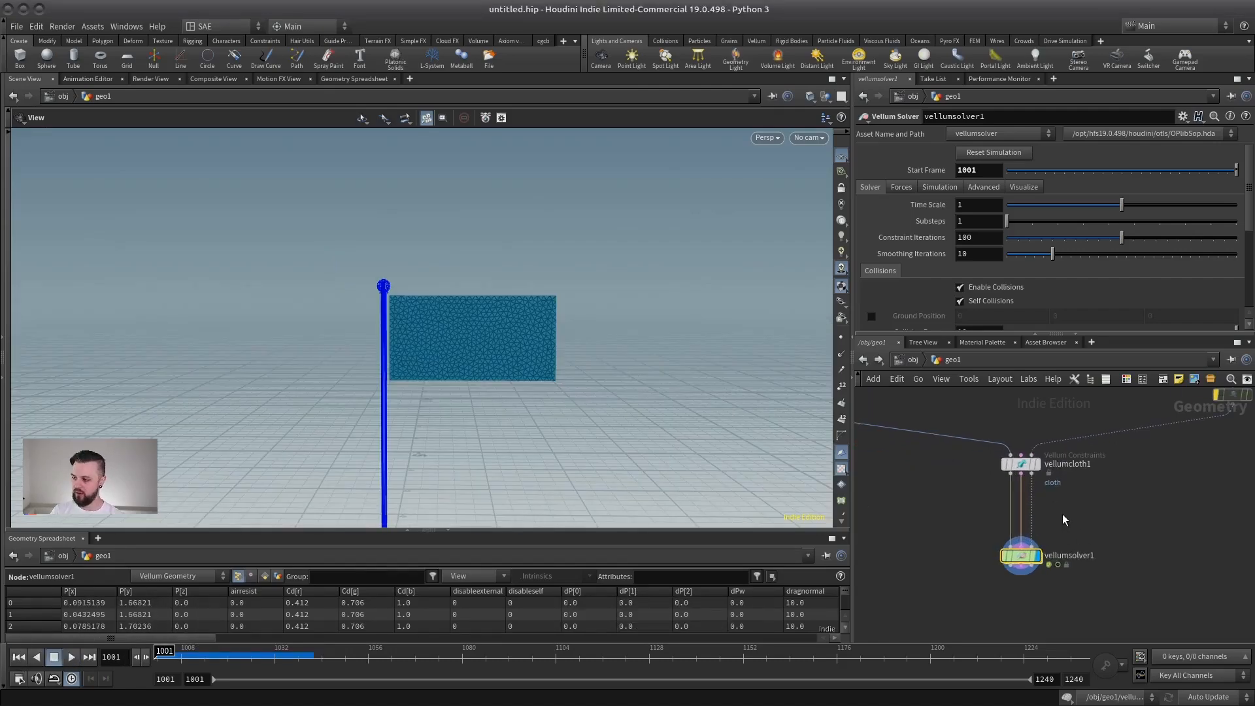
drag(1023, 557, 1026, 593)
middle_drag(1051, 509, 1038, 521)
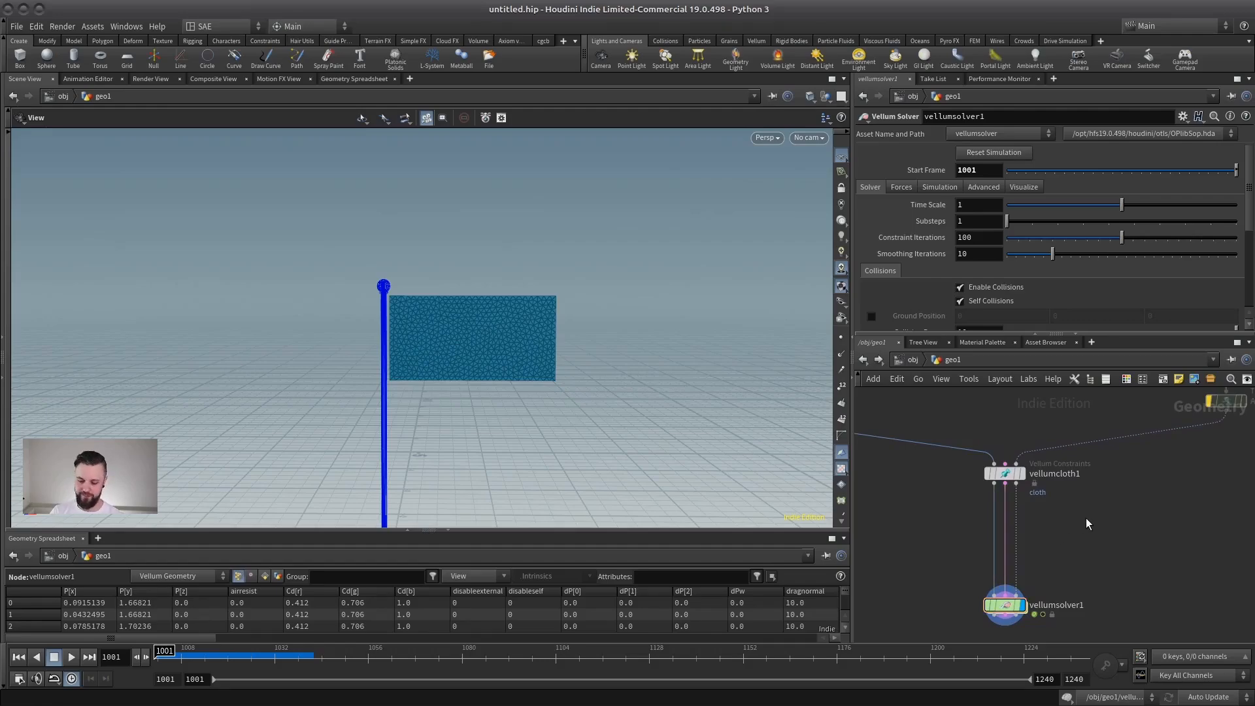
key(Tab)
text(attach)
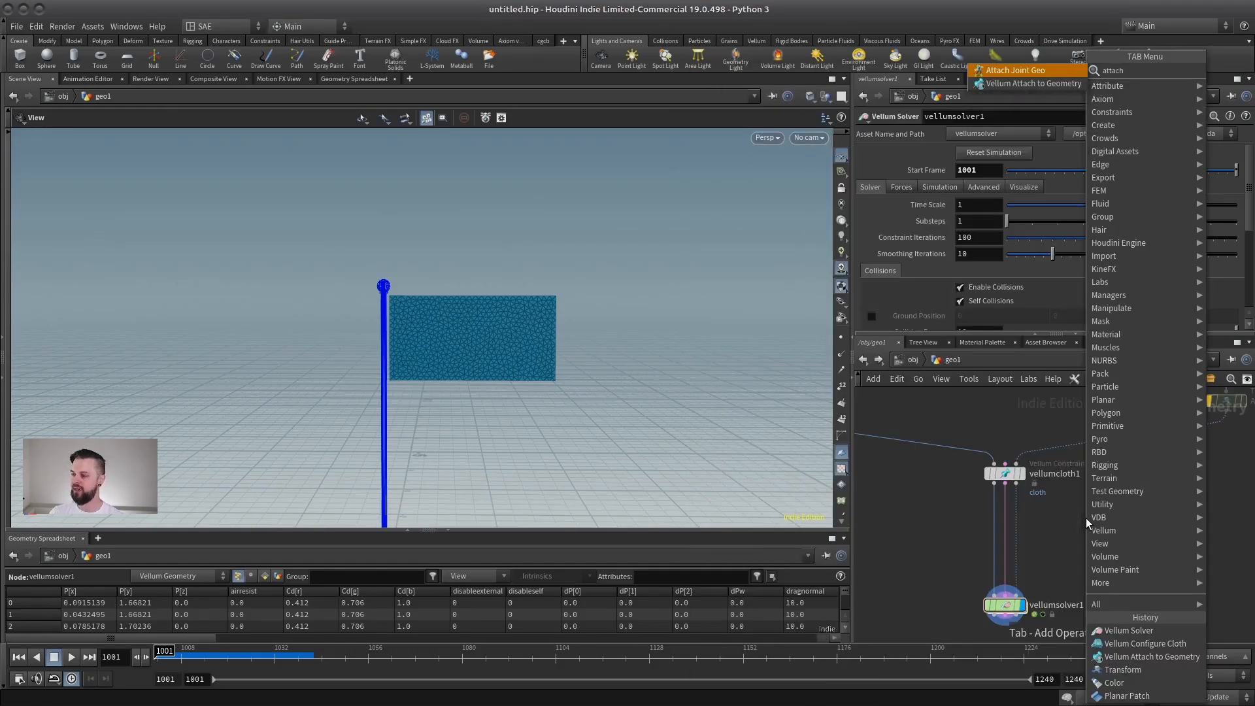
click(1039, 84)
click(1013, 543)
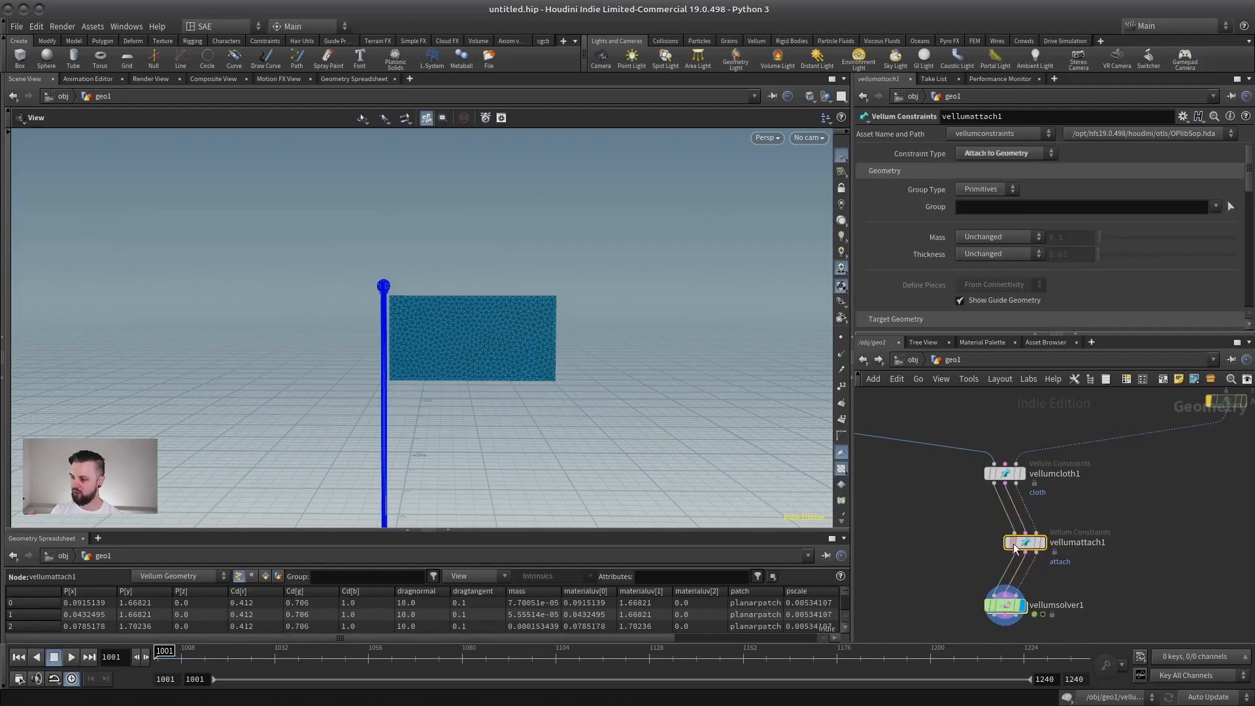
Review the constraint types of vellumattach1, keep Attach to Geometry, and align the node under vellumcloth1.
click(983, 156)
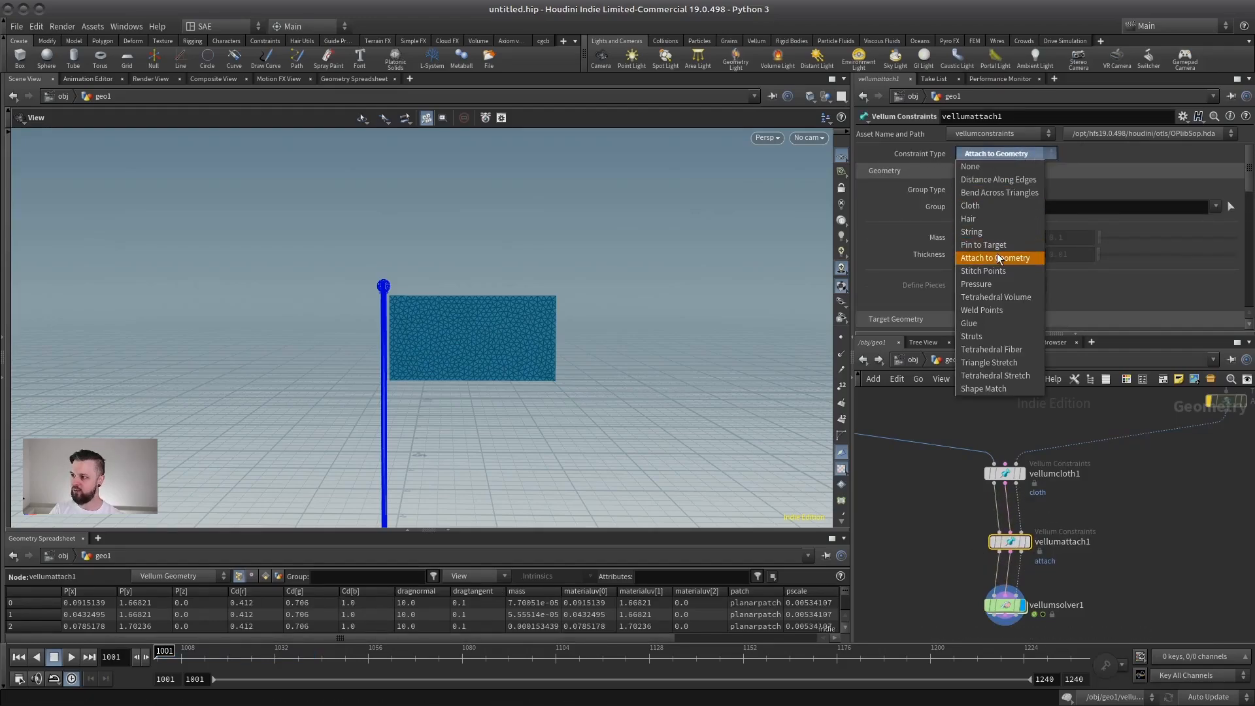
click(1143, 541)
drag(1011, 542, 1006, 540)
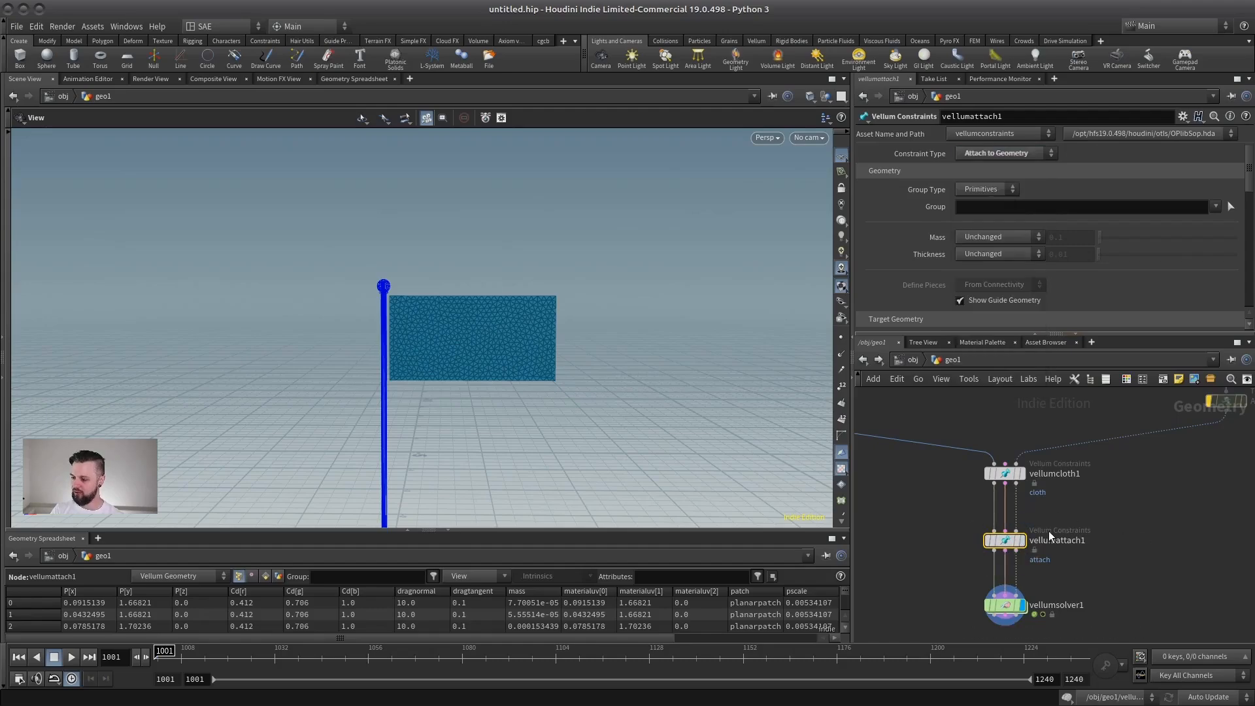
Display the vellumcloth1 node to examine the flag's cloth constraints.
mouse_move(1026, 543)
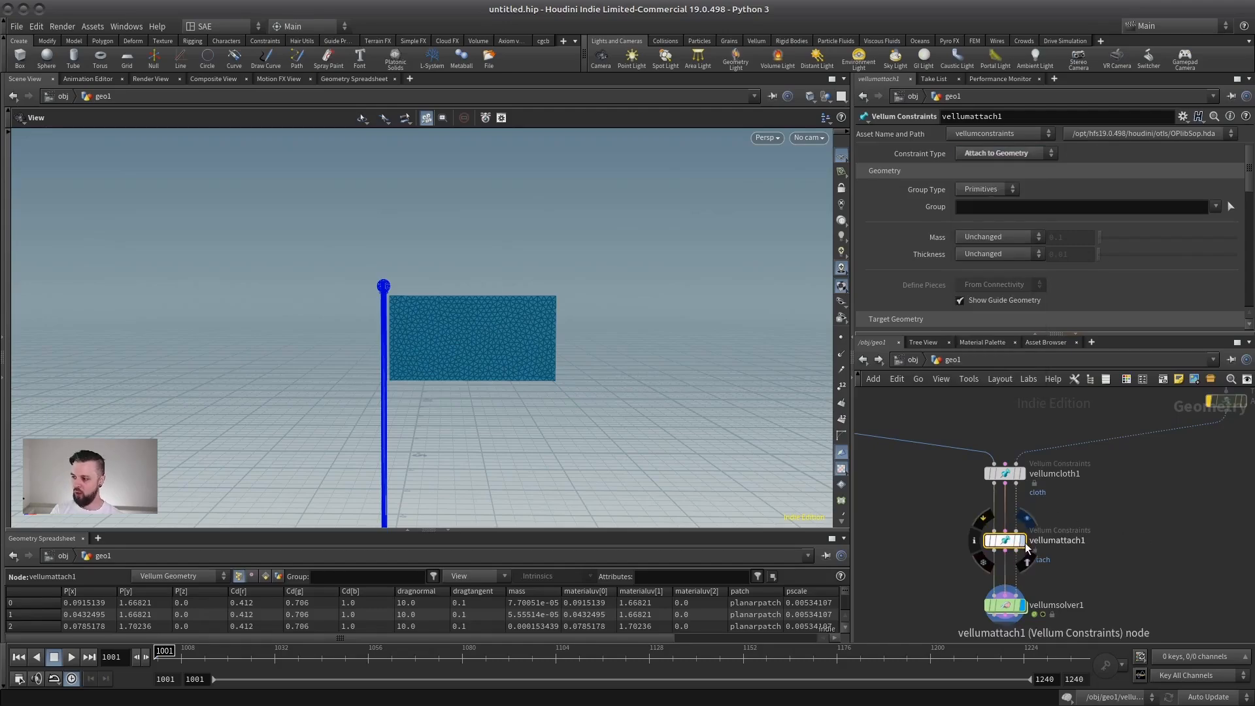
scroll(1045, 517, up, 2)
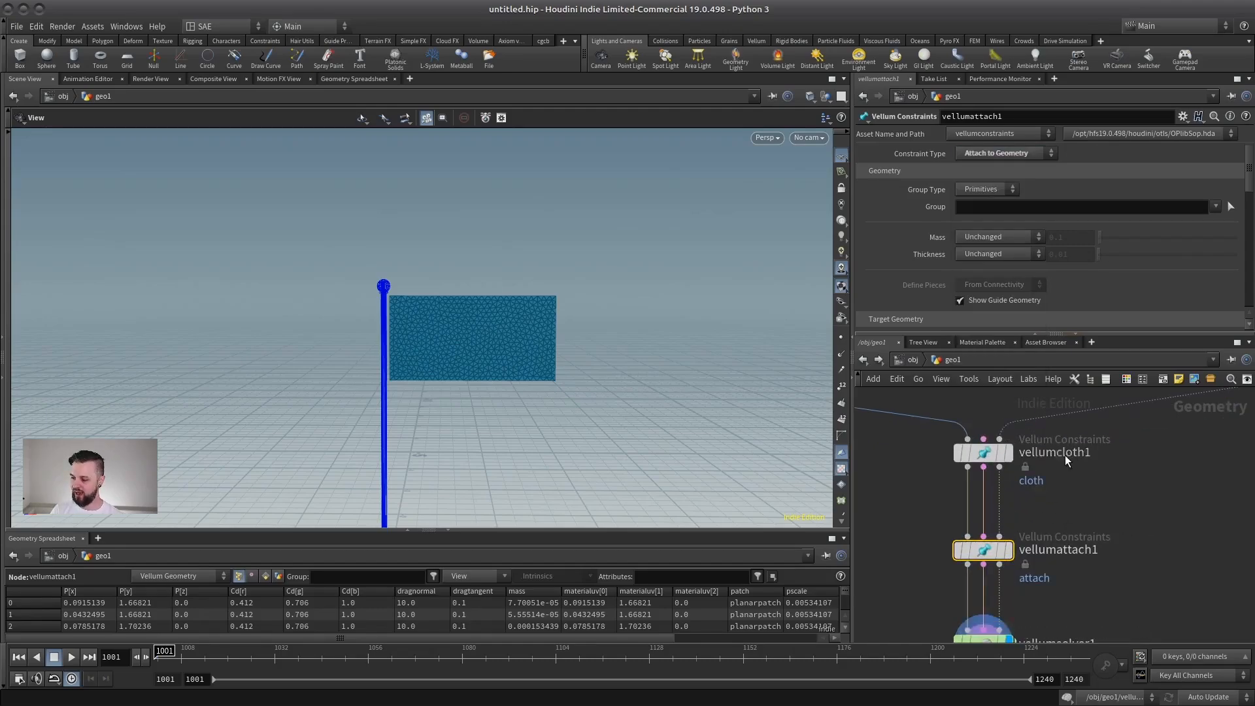
scroll(1065, 455, down, 2)
click(1030, 453)
click(1013, 453)
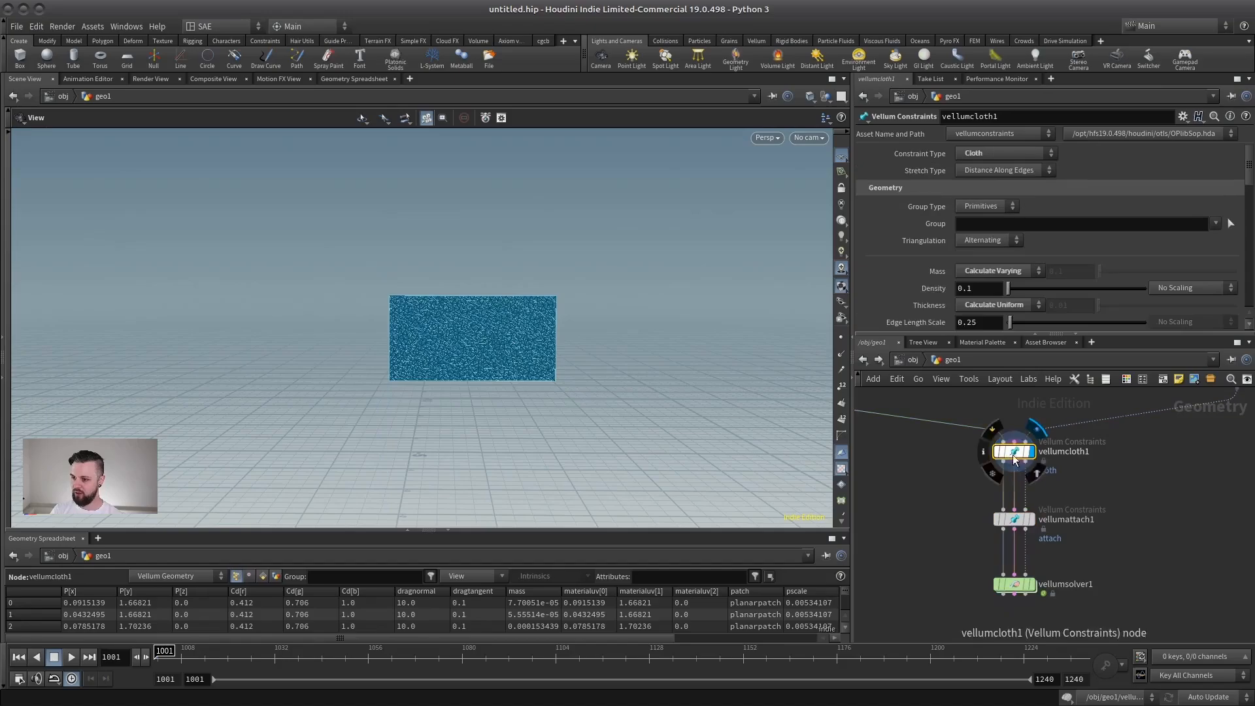
Display the vellumattach1 node to examine how the flag's points are constrained to the flagpole.
click(1031, 520)
click(1013, 519)
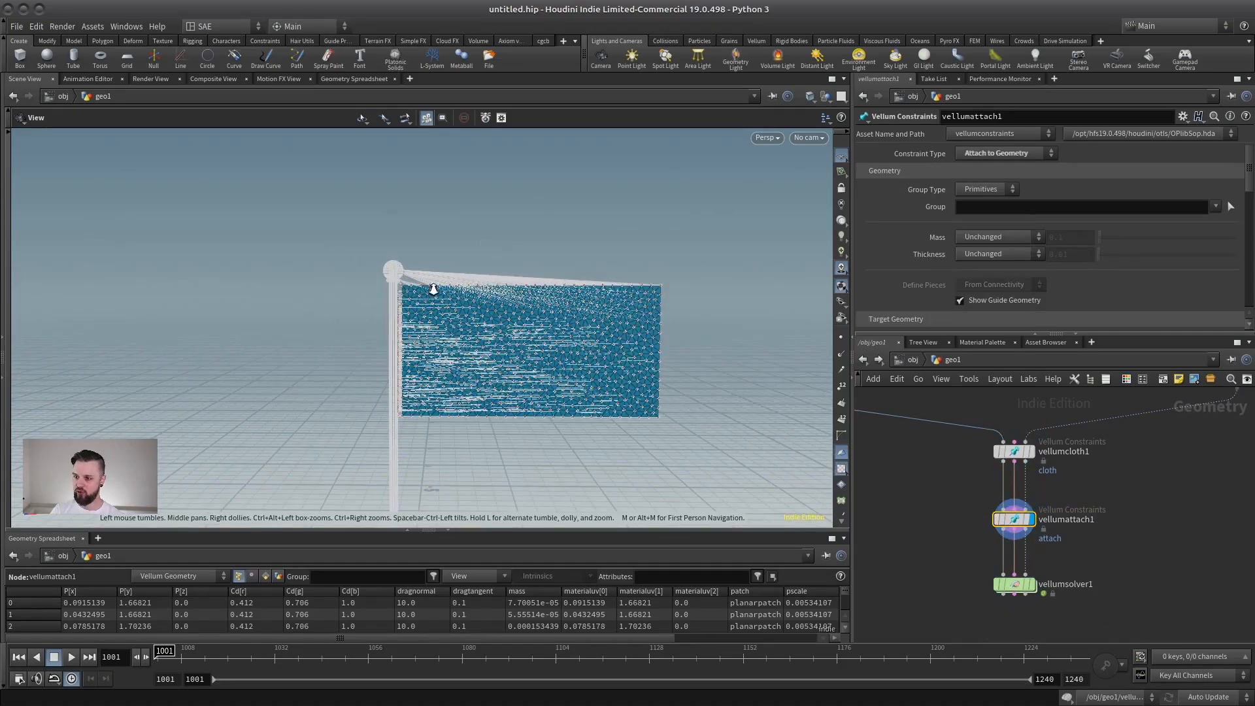
scroll(406, 274, up, 5)
scroll(531, 358, down, 5)
middle_drag(1075, 546, 1037, 445)
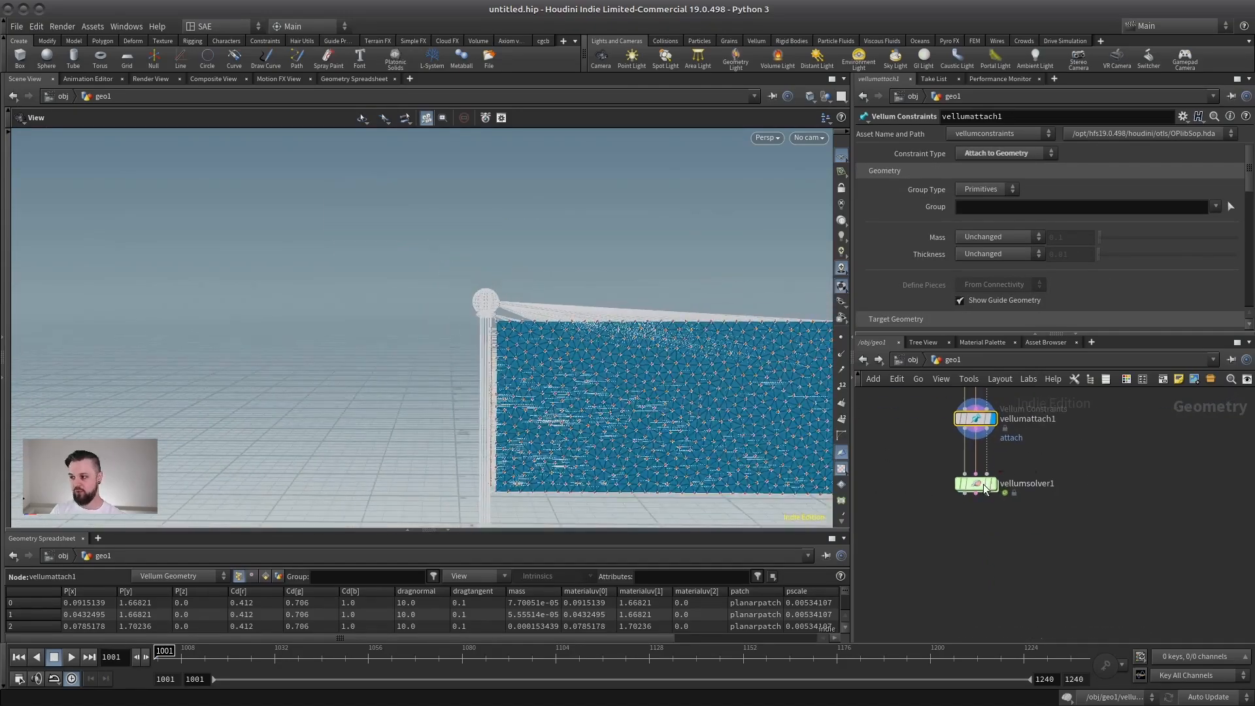
Display vellumsolver1, play the simulation to check the flag attached to the static pole, and stop playback.
click(981, 485)
click(993, 485)
right_drag(568, 426, 577, 359)
drag(577, 359, 548, 353)
middle_drag(549, 352, 546, 350)
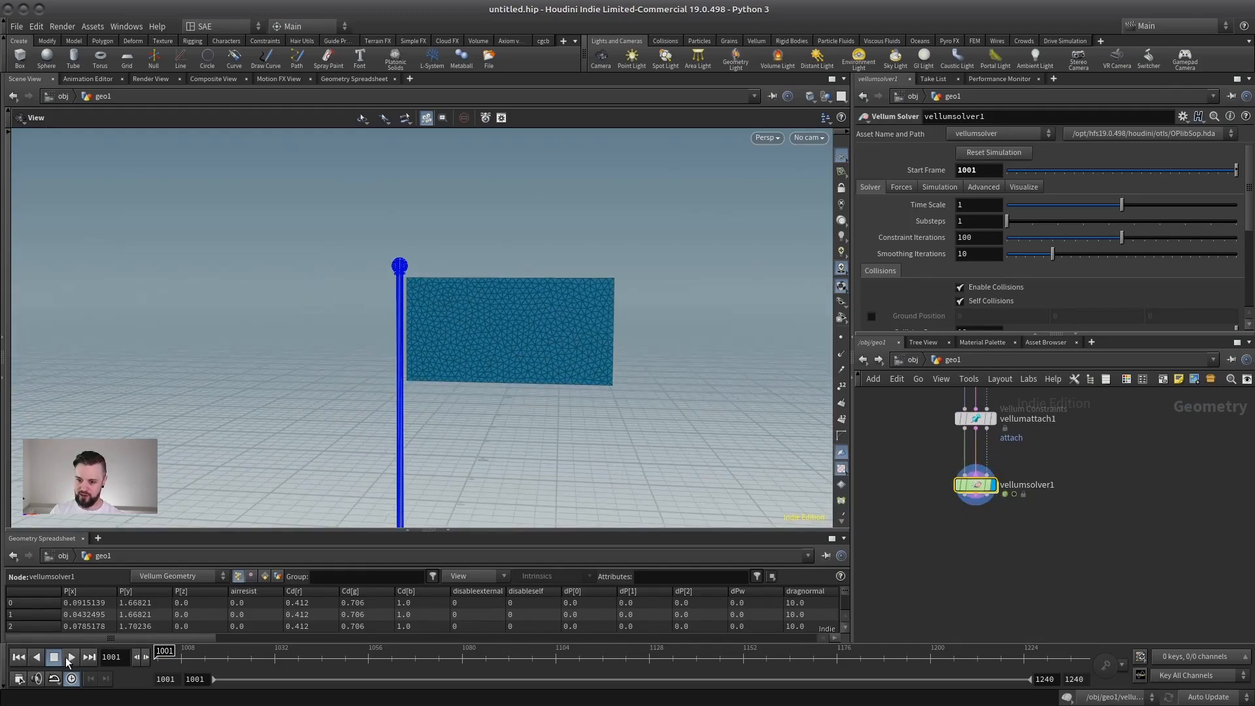
click(68, 659)
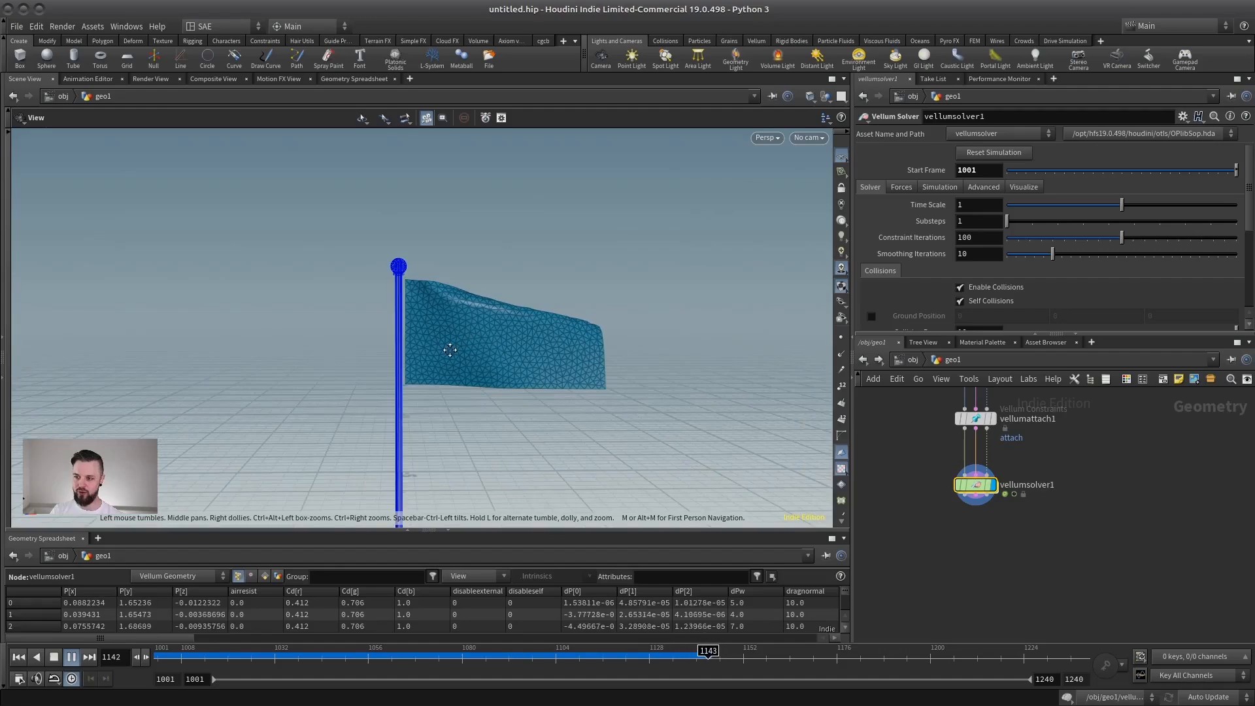
middle_drag(450, 350, 440, 364)
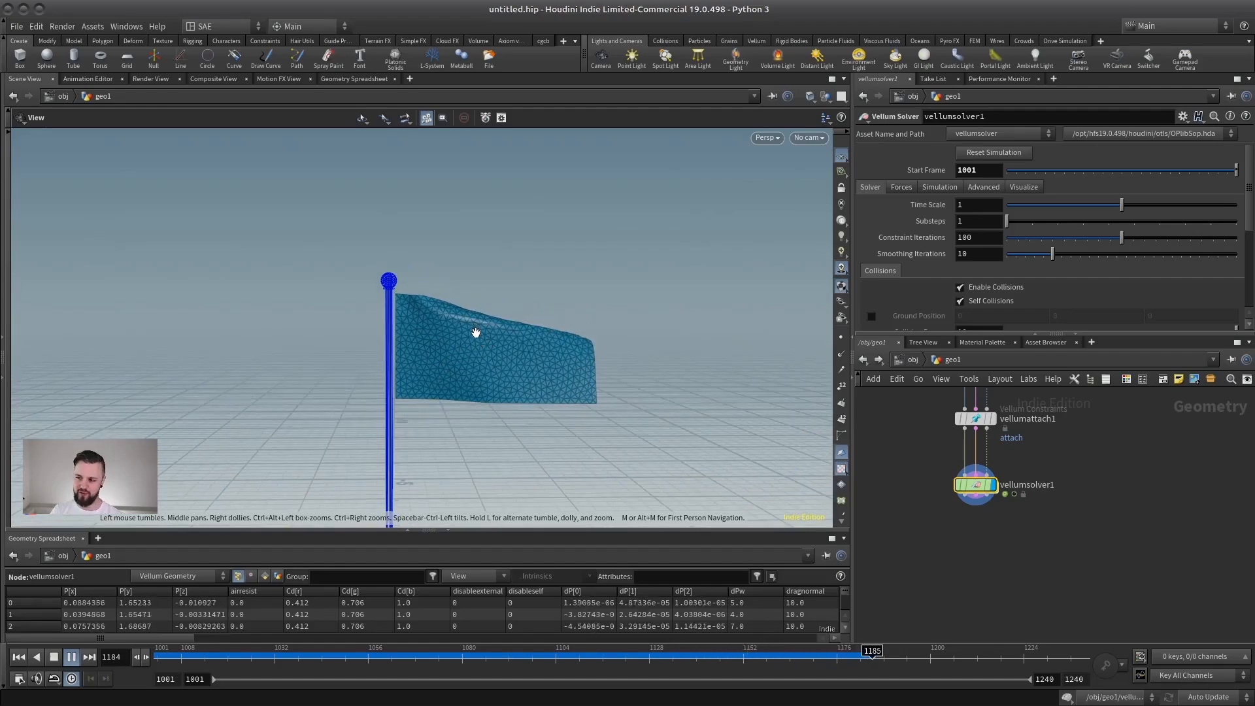
drag(453, 322, 484, 327)
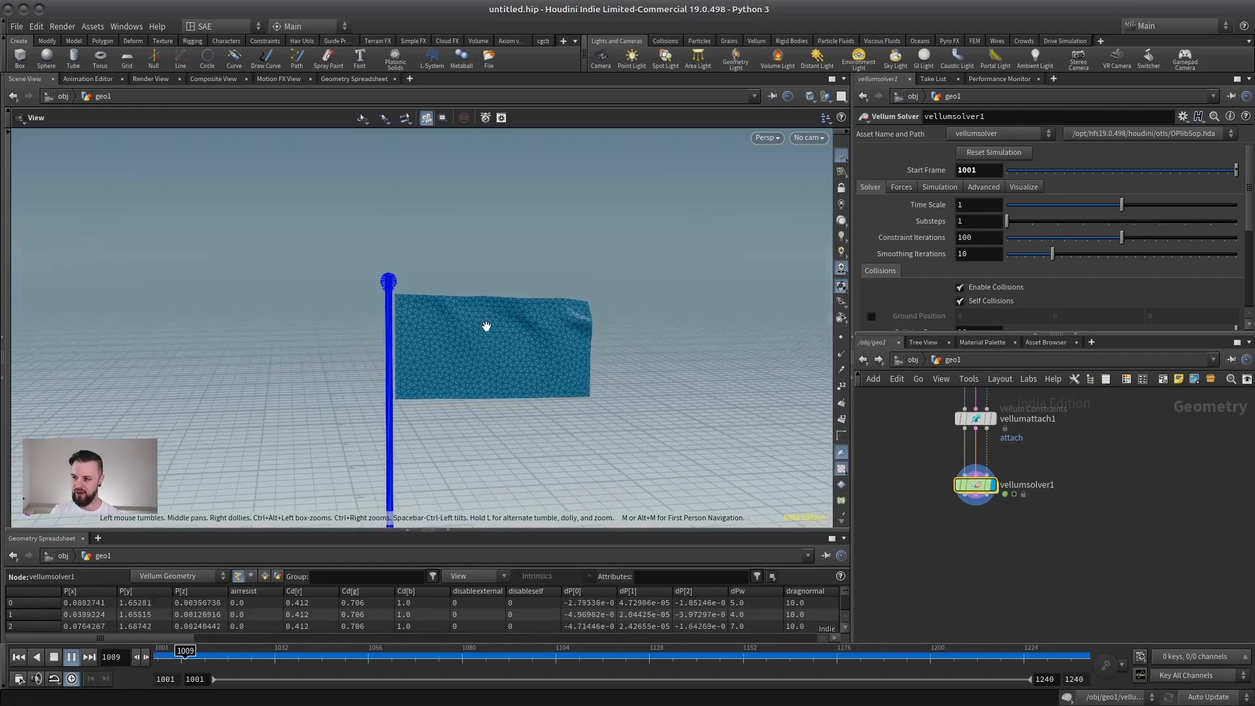
click(59, 655)
Display vellumattach1 again and examine closely the constraint lines running from the flag to the pole.
middle_drag(1049, 462, 1051, 546)
scroll(1022, 484, up, 2)
middle_drag(1008, 441, 1049, 451)
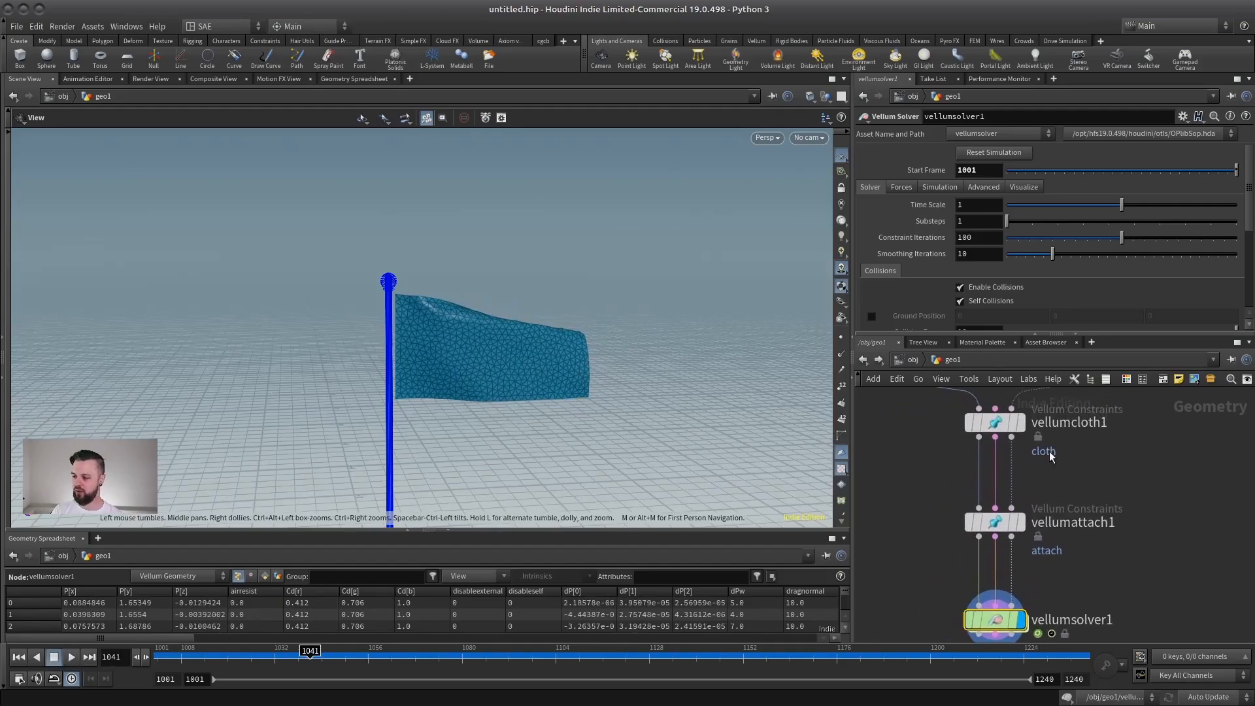
click(1020, 528)
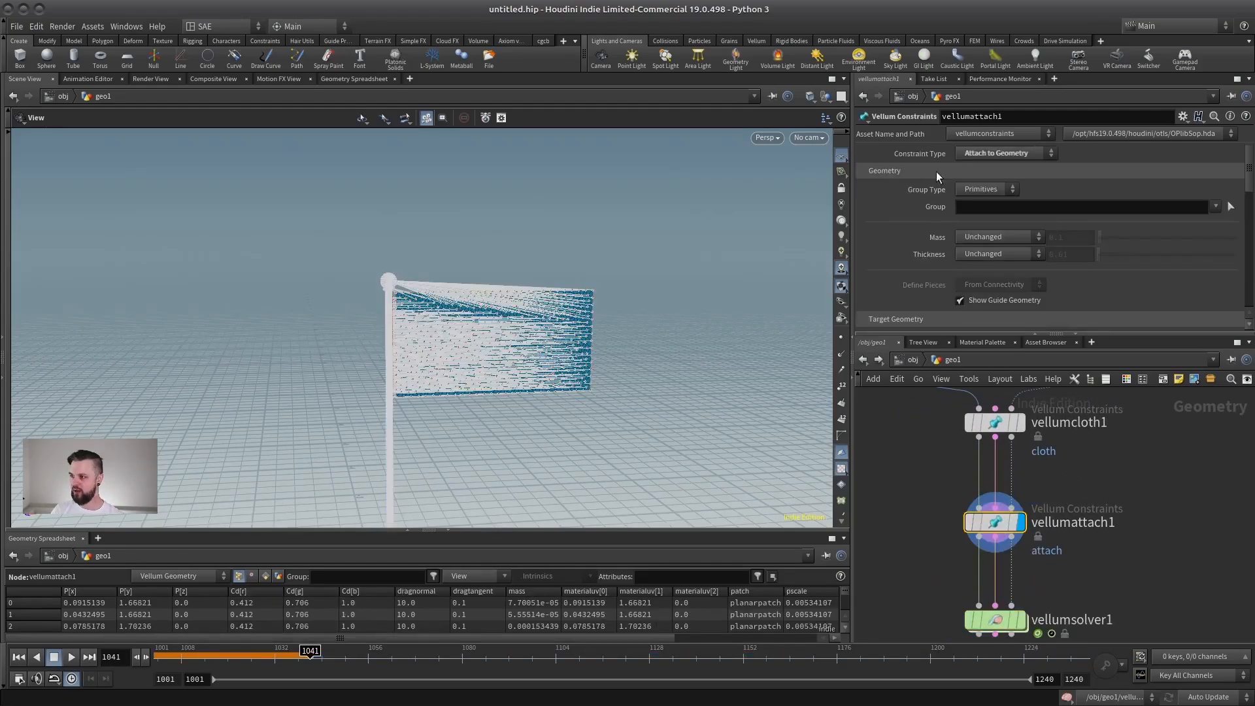
drag(552, 329, 449, 294)
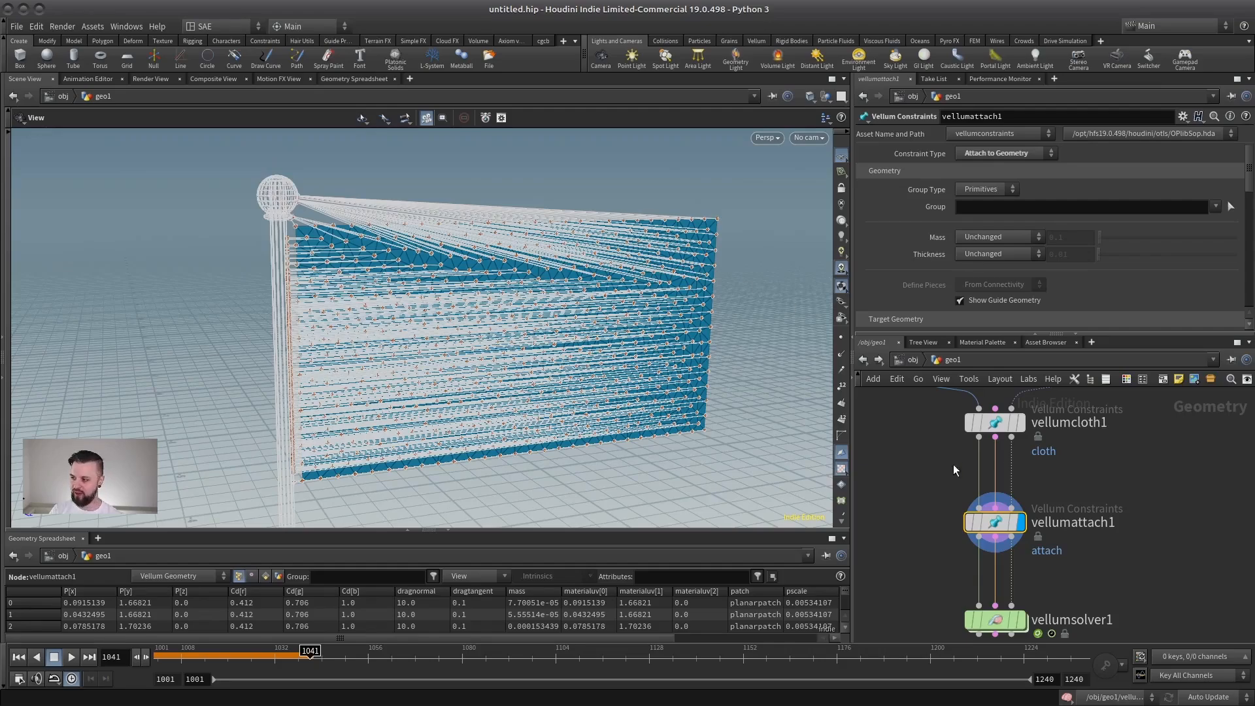
Add a Transform node beside the ANIM node and feed it from ANIM's output.
scroll(953, 470, down, 3)
middle_drag(979, 439, 893, 549)
middle_drag(1090, 492, 979, 593)
key(Tab)
text(t)
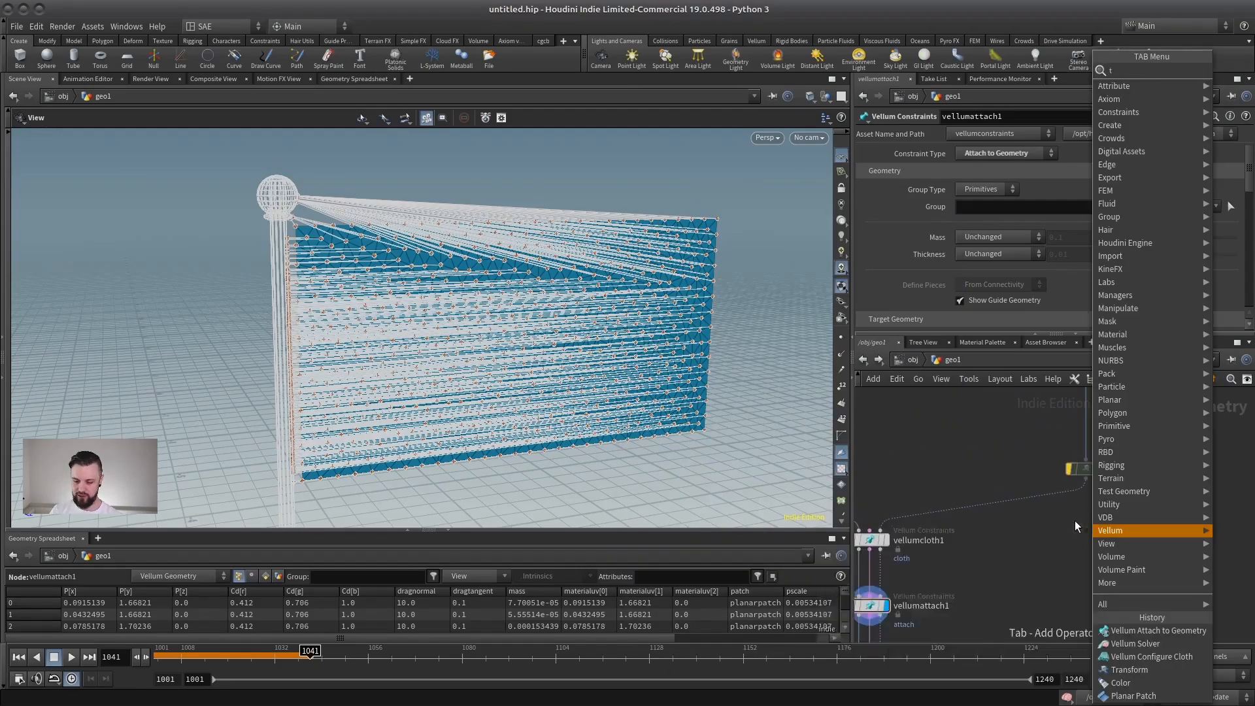
text(r)
click(866, 98)
click(1147, 495)
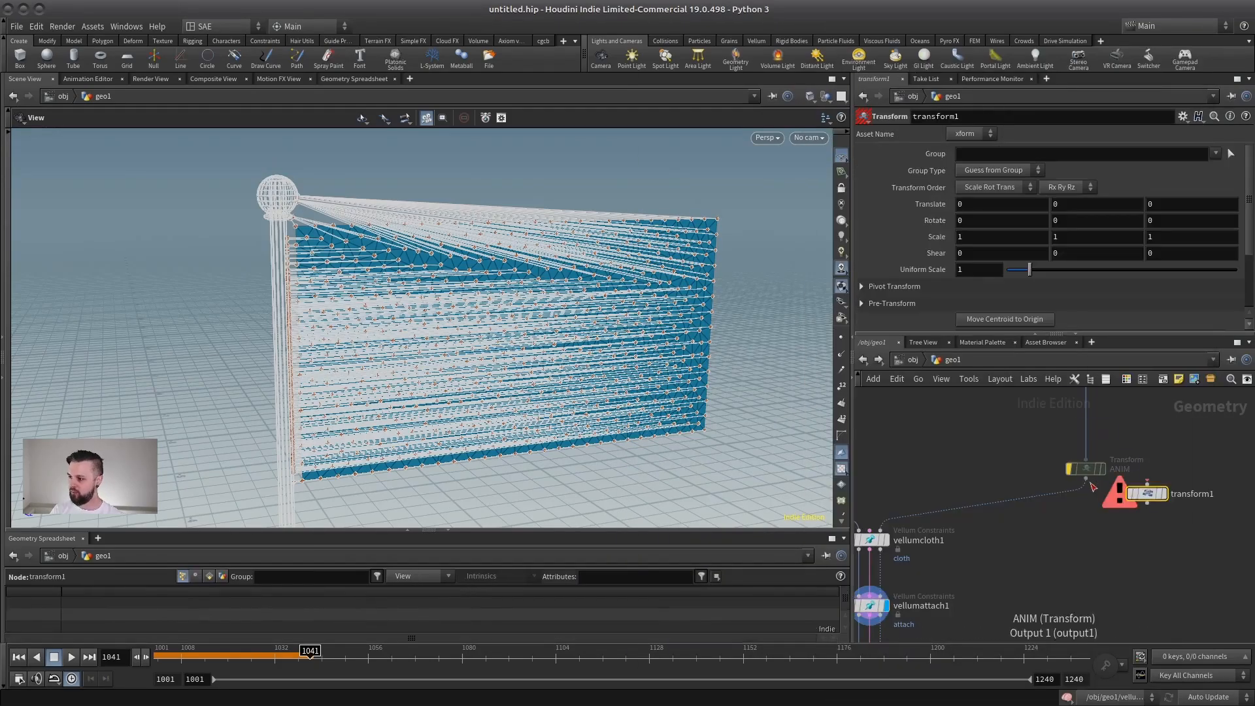
click(1147, 484)
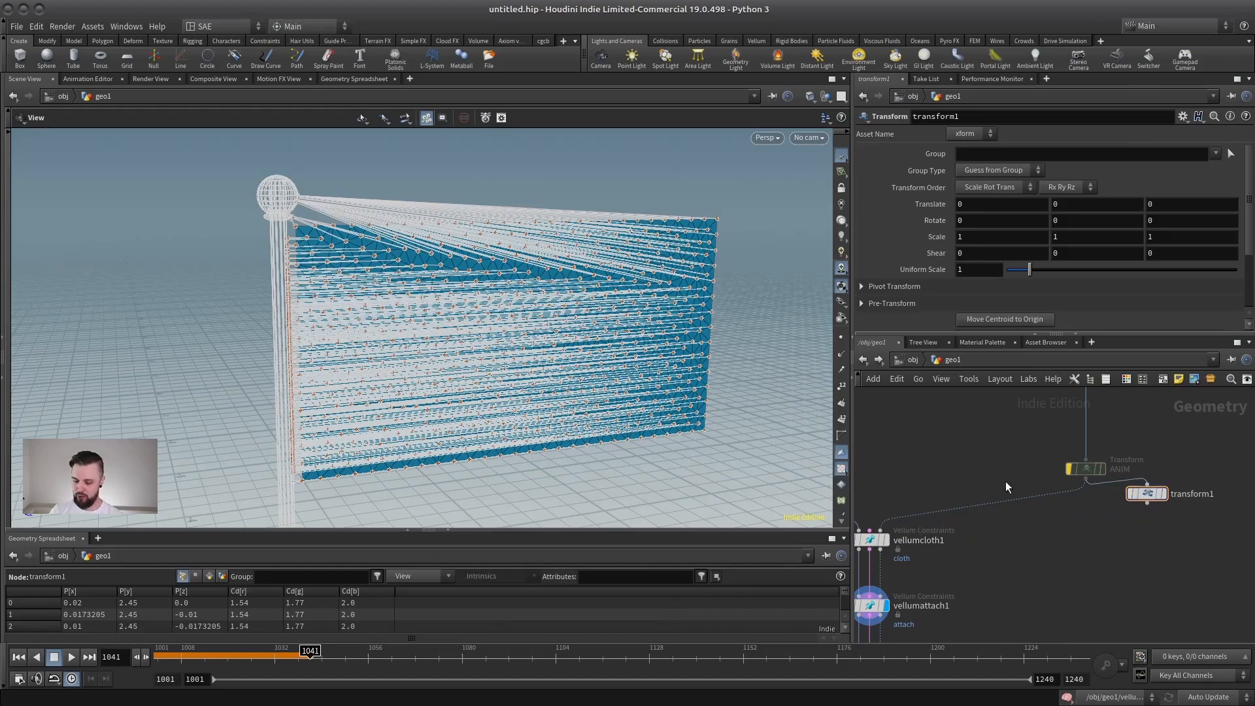
Insert a Merge node between ANIM and vellumcloth1 and connect transform1 to it as well.
key(Tab)
text(mer)
key(Return)
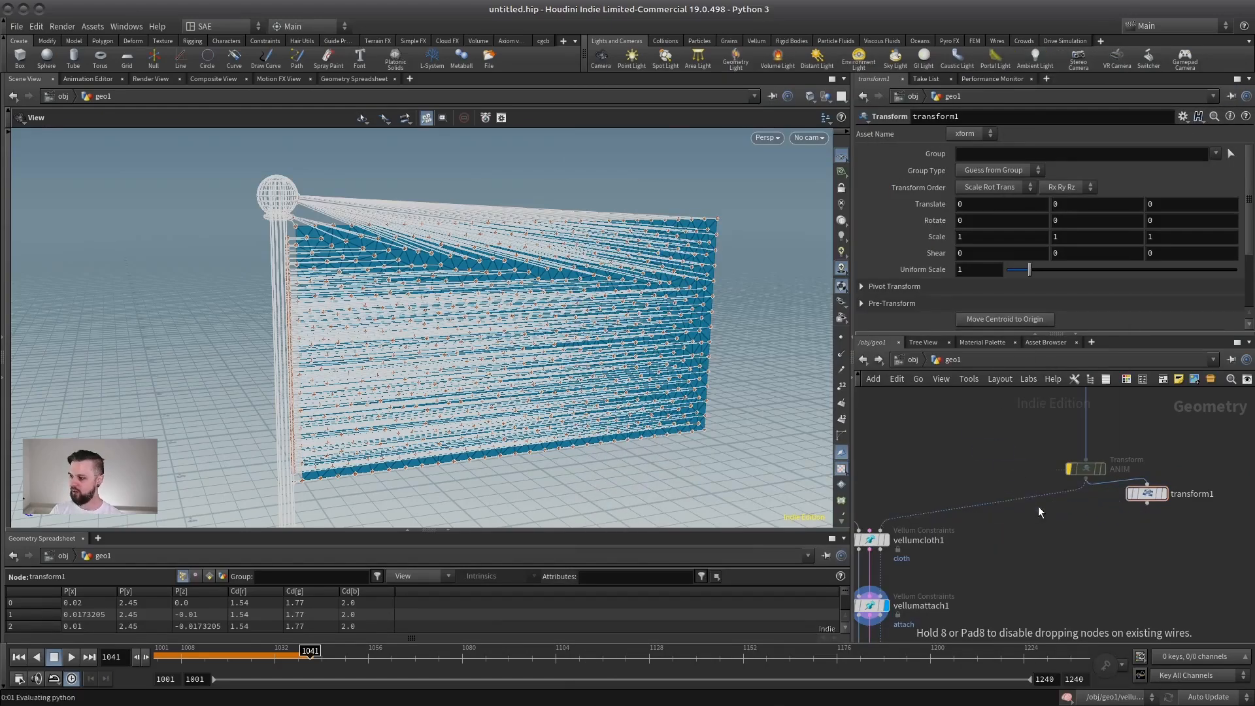
click(1039, 508)
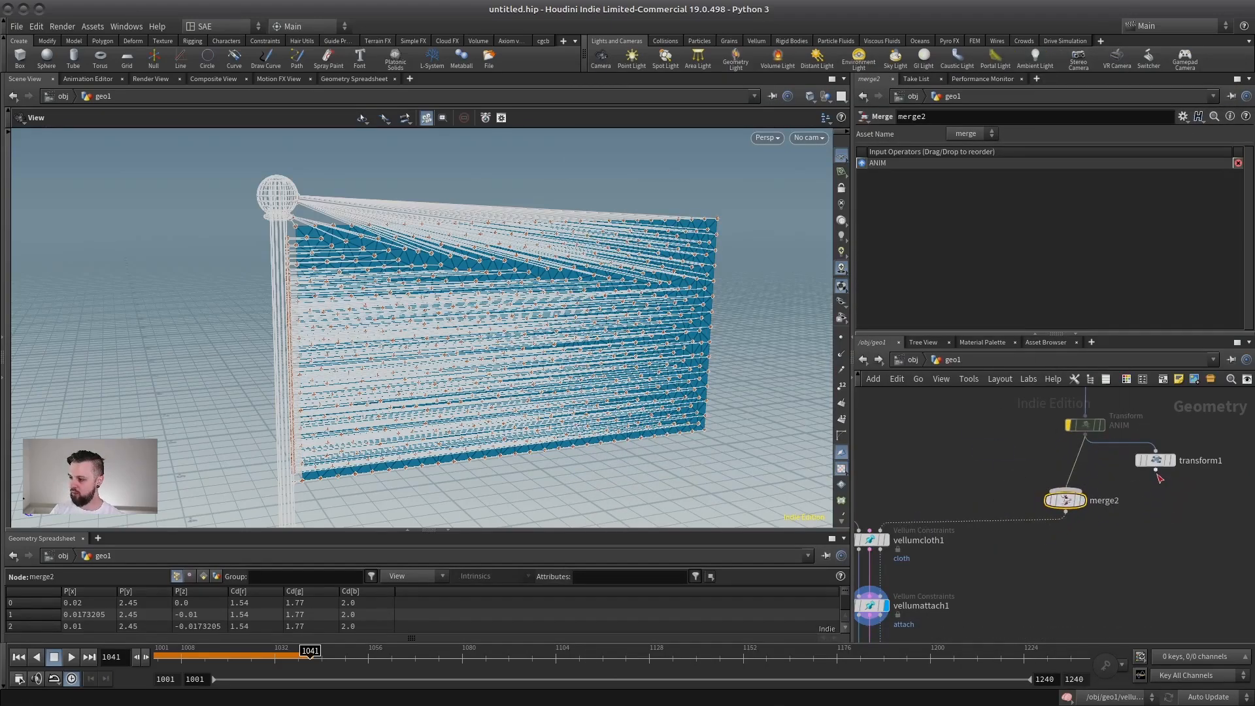
drag(1156, 471, 1109, 494)
Move the transform1 flagpole copy about 1.396 units along X to the flag's opposite edge.
click(1155, 461)
key(Return)
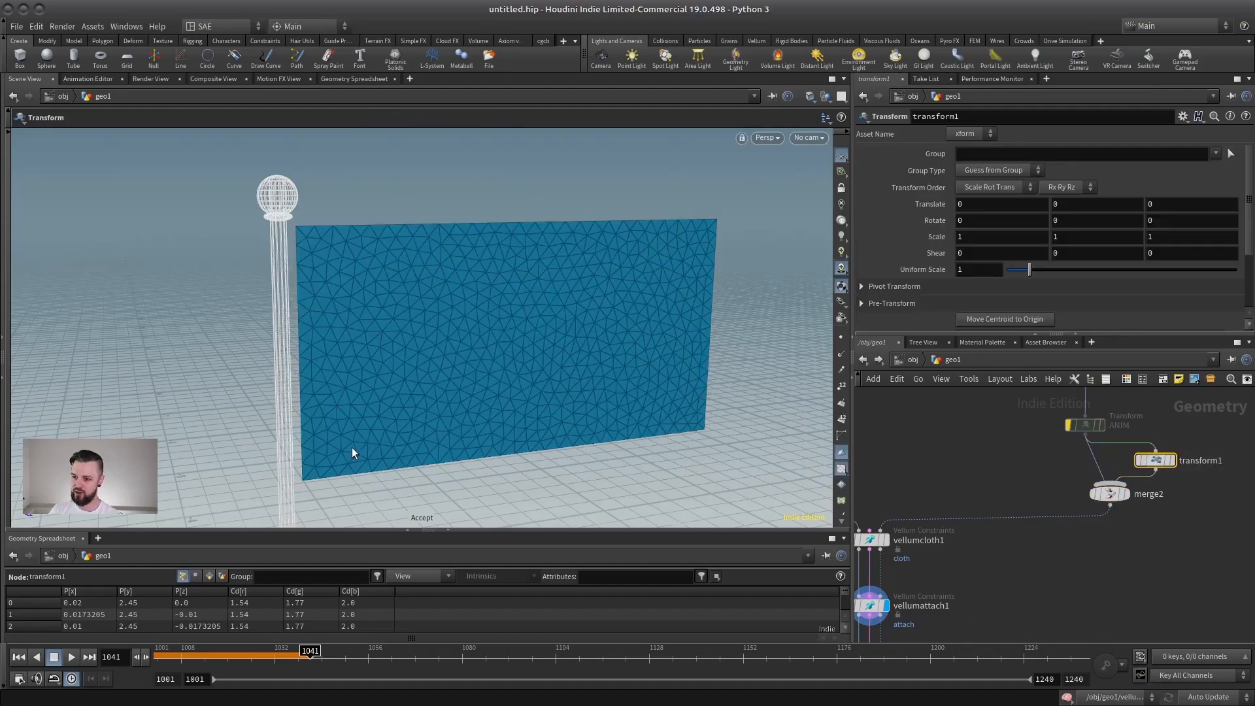
alt+right_drag(352, 447, 300, 459)
alt+middle_drag(300, 459, 350, 366)
drag(356, 438, 540, 426)
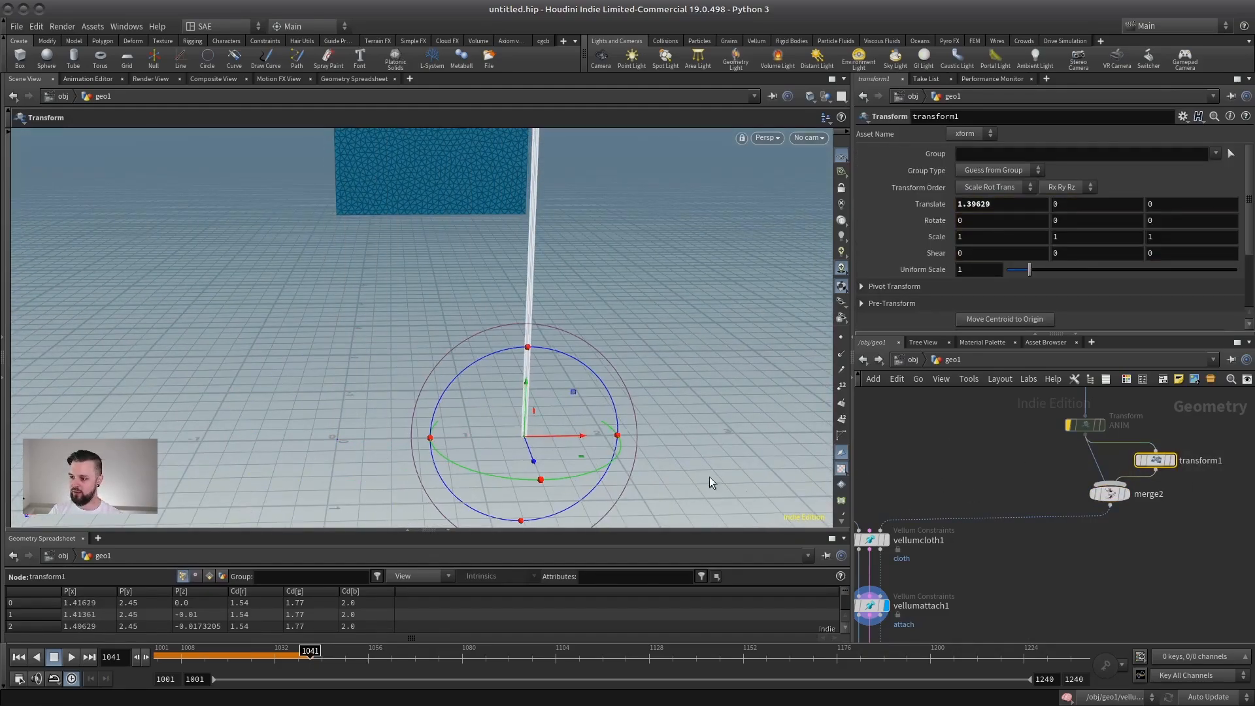
Display vellumattach1 to examine how the flag's points attach to the closest of the two poles.
middle_drag(915, 543, 960, 522)
click(914, 585)
alt+middle_drag(507, 285, 516, 392)
alt+right_drag(516, 392, 644, 343)
alt+drag(643, 343, 542, 314)
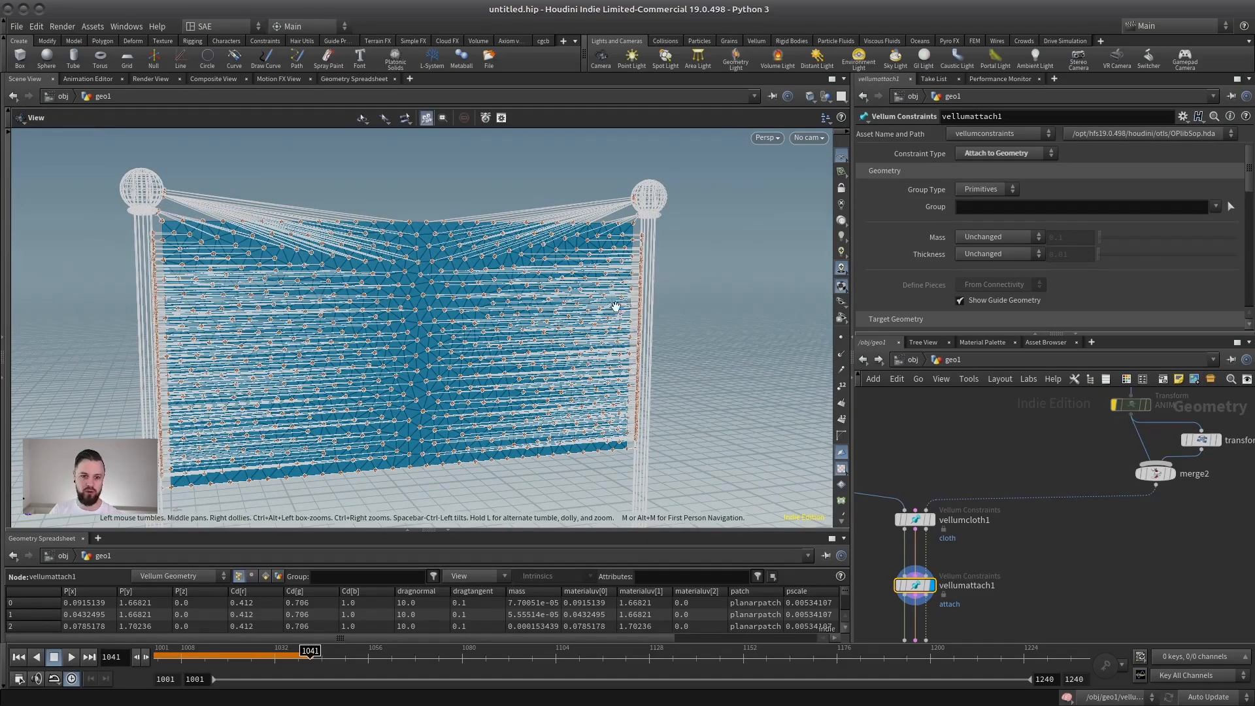
alt+drag(615, 306, 570, 312)
Reconnect ANIM directly to vellumcloth1's collision input and delete the transform1 and merge2 nodes.
middle_drag(1171, 463, 1119, 504)
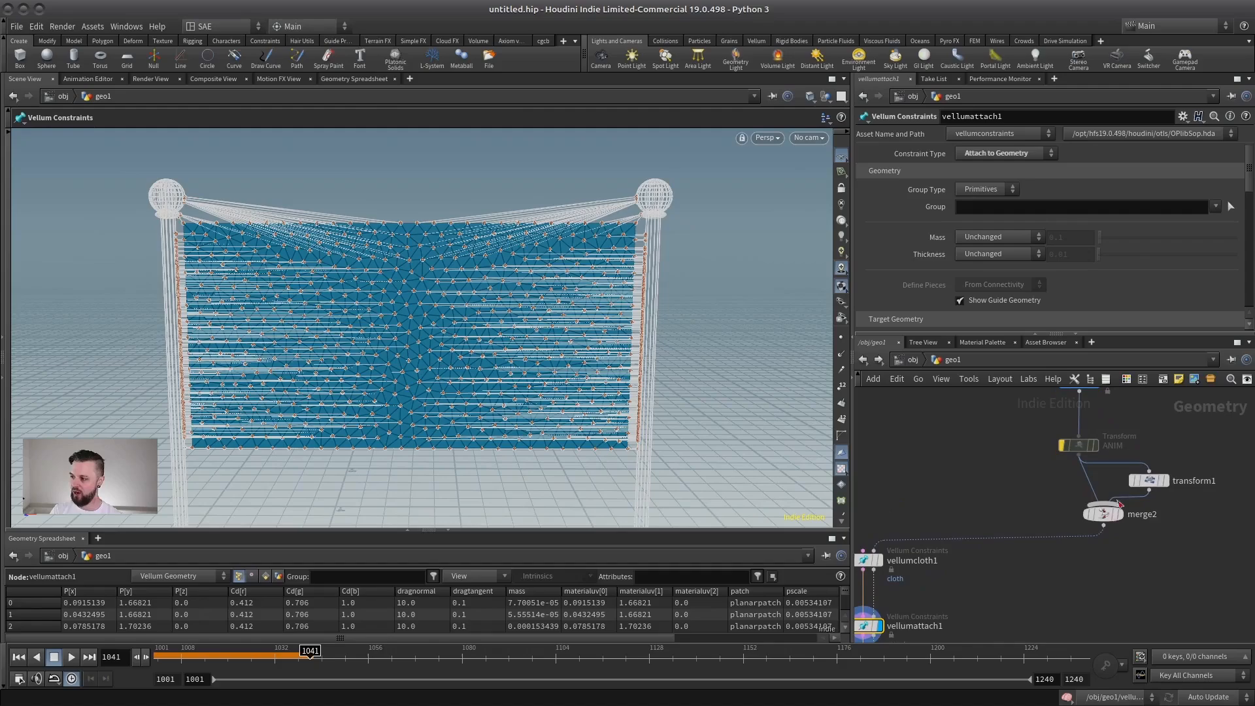
click(1078, 453)
click(936, 532)
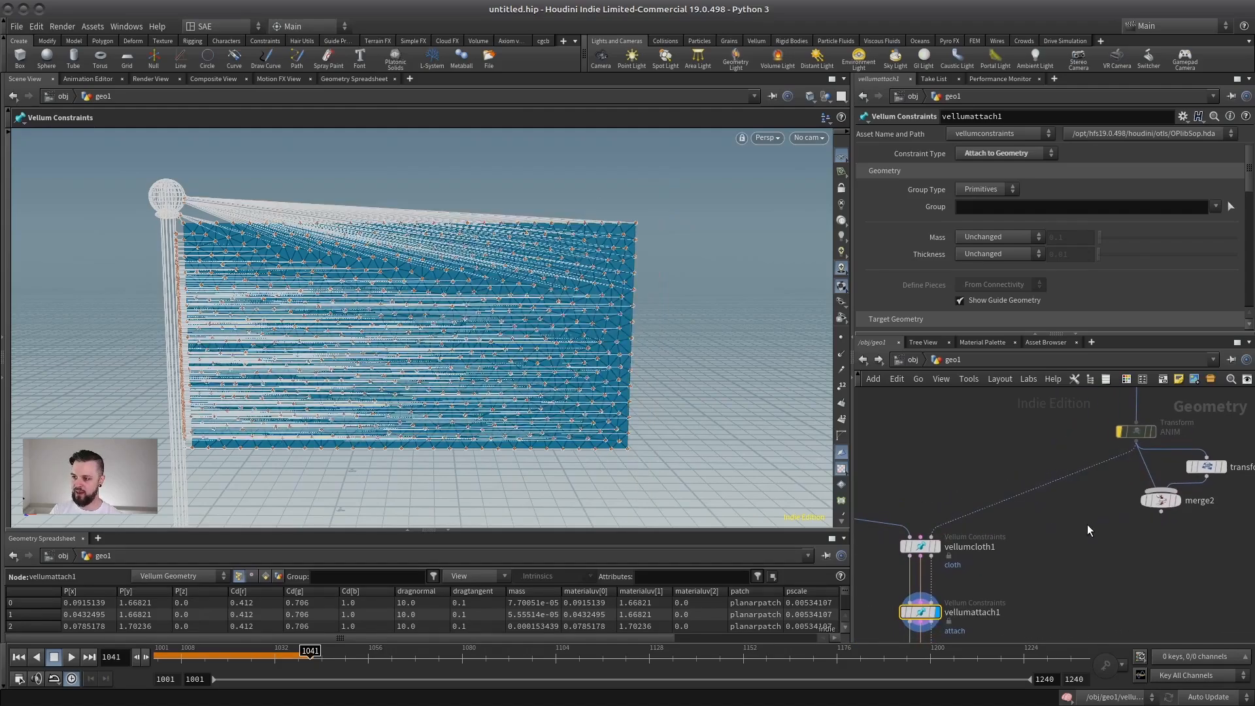
scroll(1086, 526, down, 3)
drag(1214, 461, 1114, 541)
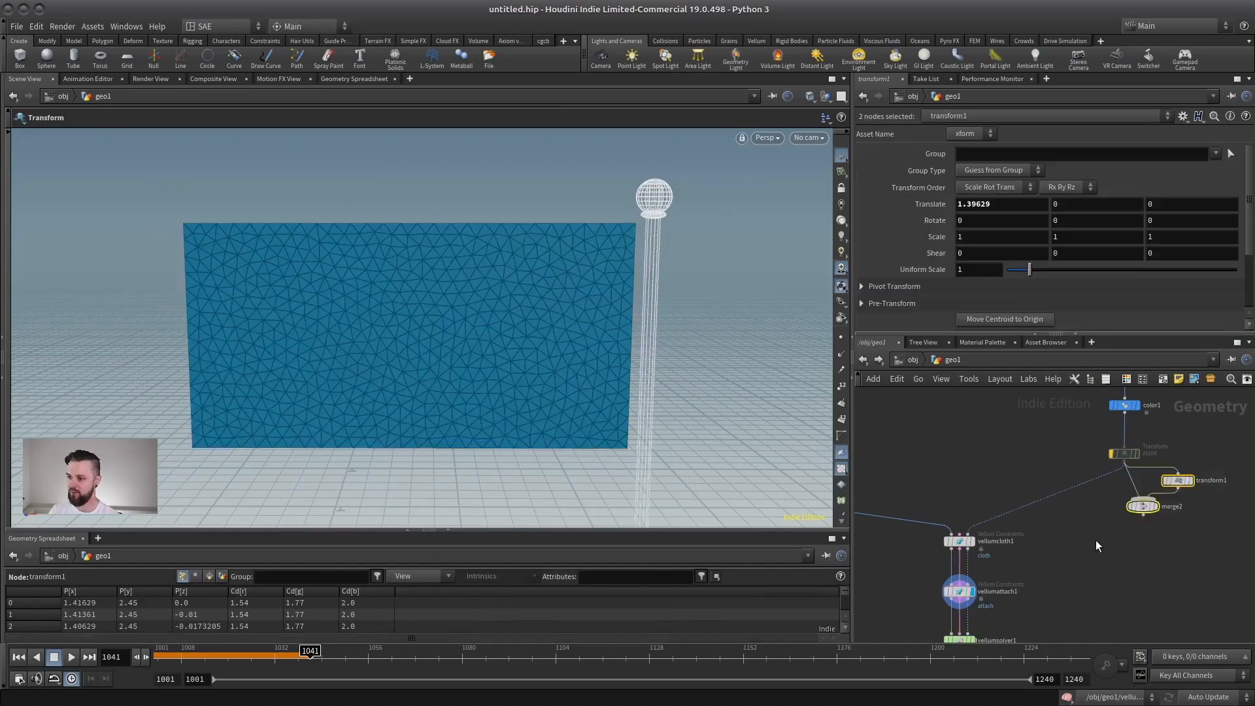
key(Delete)
Enable Max Distance in vellumattach1's Closest Point settings and set it to 0.03.
middle_drag(905, 613, 955, 457)
click(1009, 436)
alt+drag(366, 340, 510, 312)
key(Return)
scroll(509, 313, up, 3)
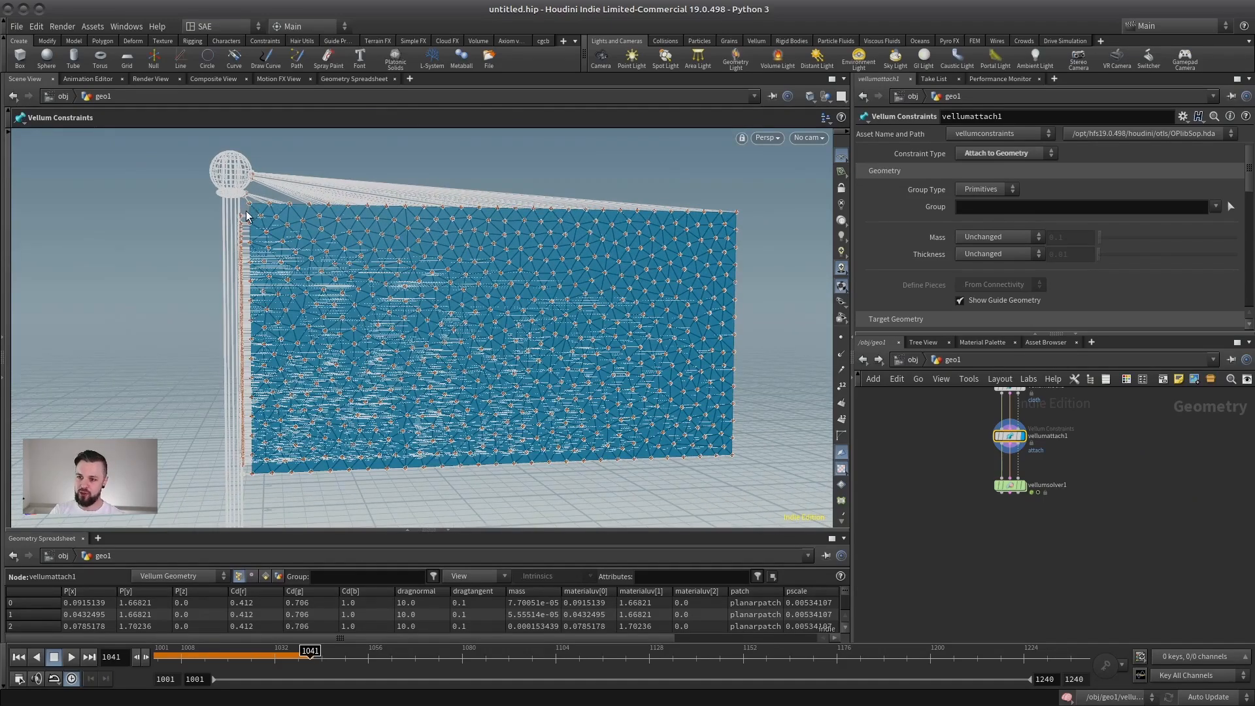
drag(1024, 334, 1024, 525)
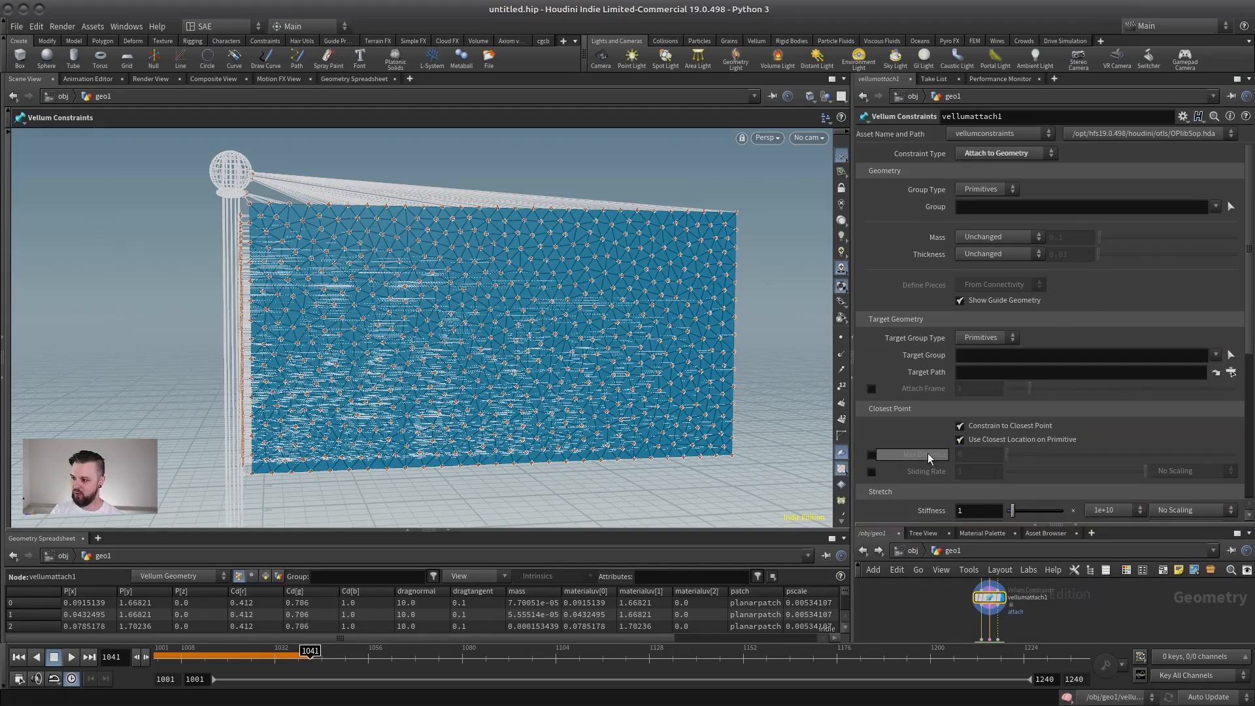
click(872, 455)
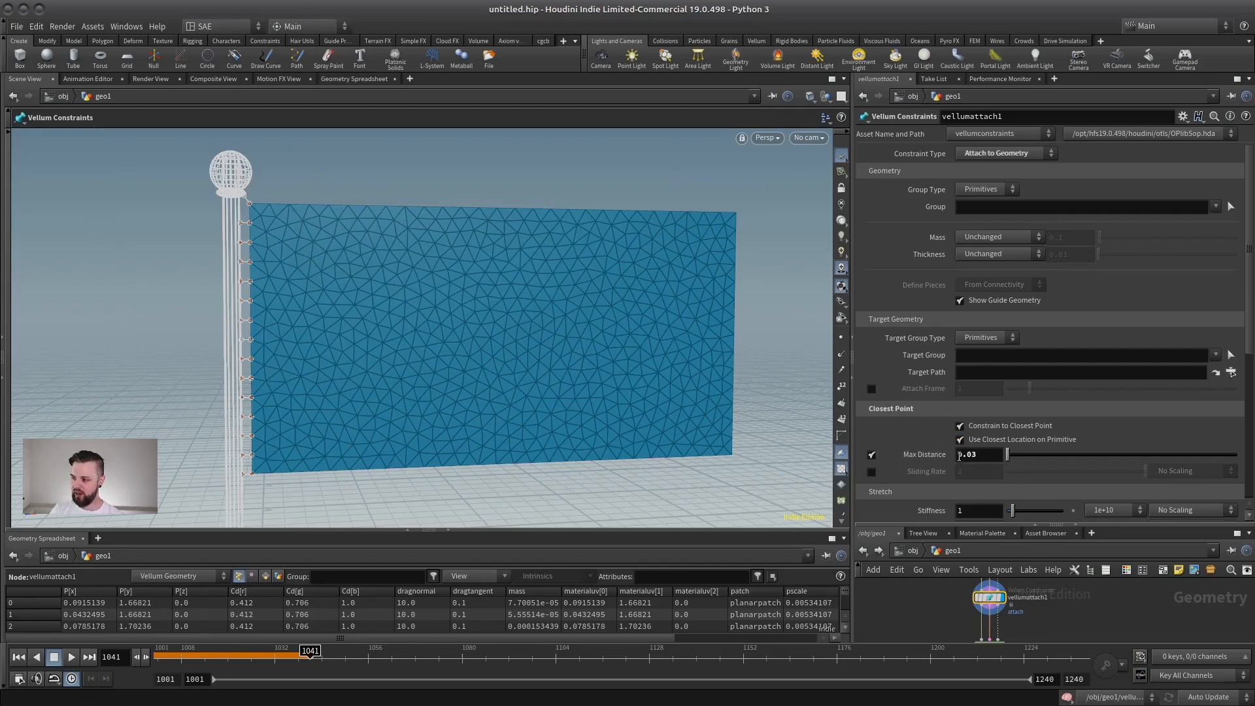
Examine up close the remaining attach constraints between the flag's pole-side edge and the flagpole.
scroll(281, 272, up, 5)
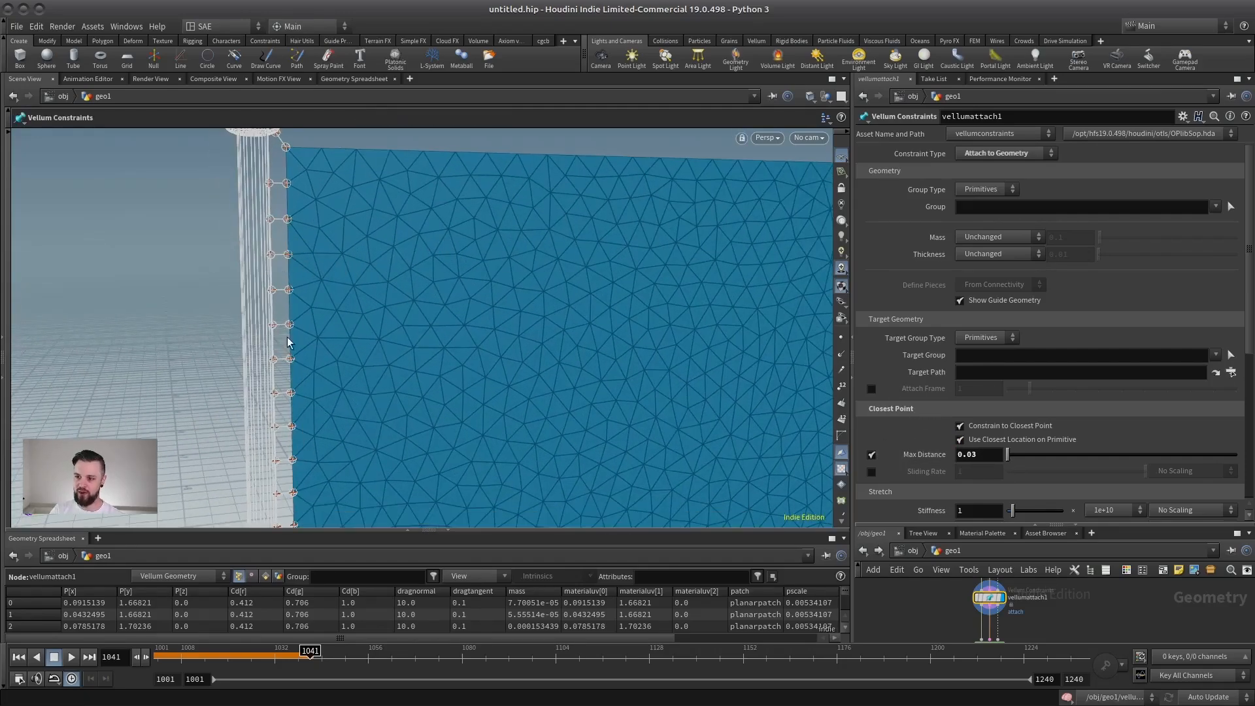
alt+drag(275, 399, 269, 344)
alt+right_drag(269, 345, 425, 327)
alt+drag(342, 328, 331, 320)
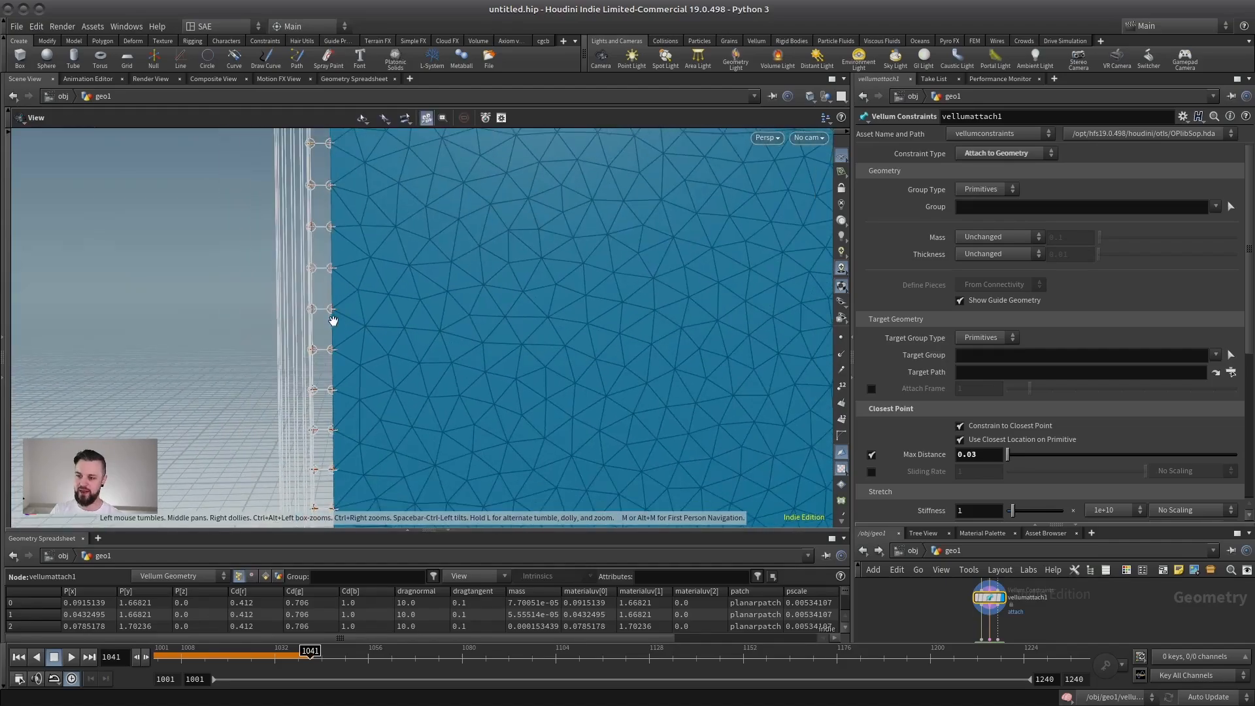
alt+middle_drag(331, 319, 396, 290)
alt+right_drag(396, 291, 358, 267)
alt+middle_drag(358, 267, 432, 283)
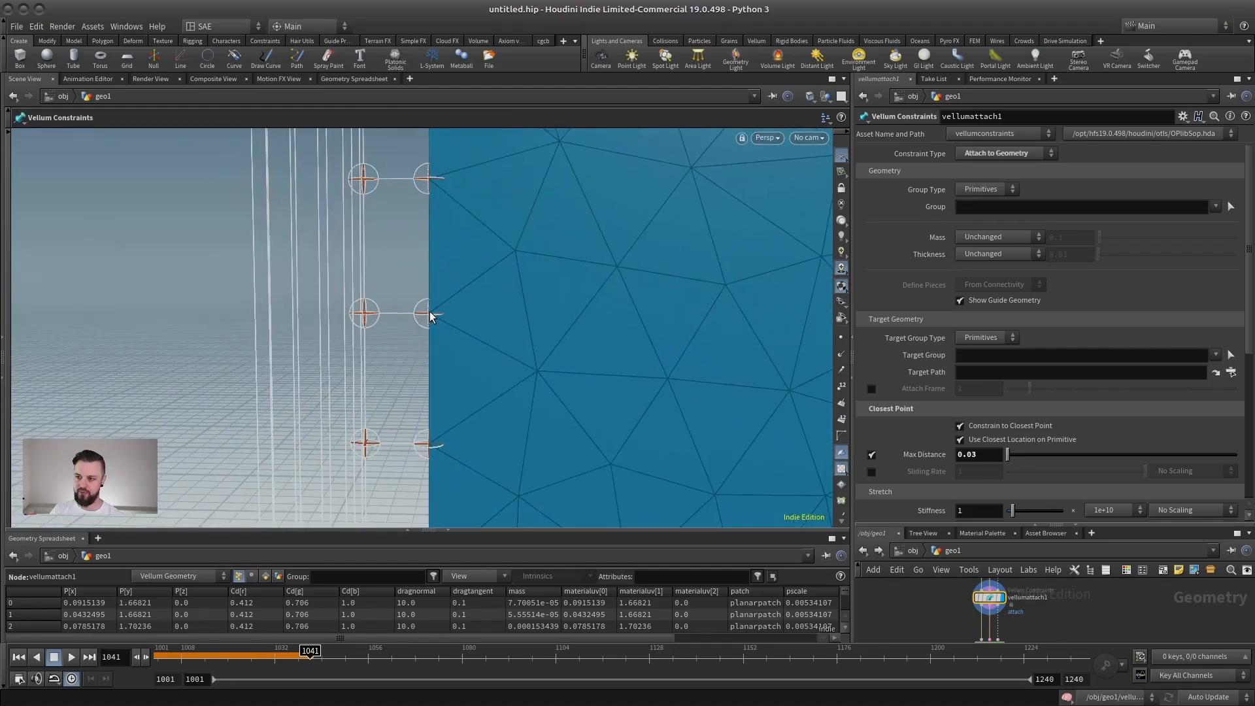
alt+right_drag(496, 291, 370, 246)
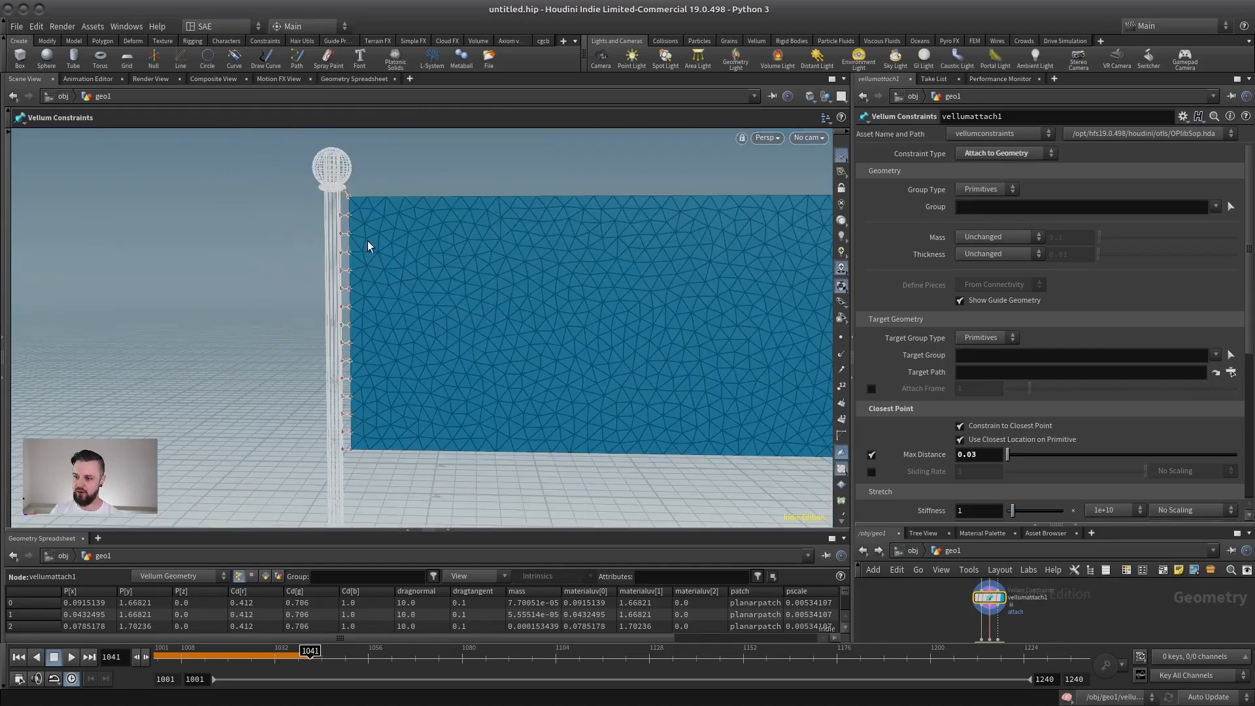
alt+right_drag(356, 297, 582, 270)
alt+right_drag(397, 313, 320, 310)
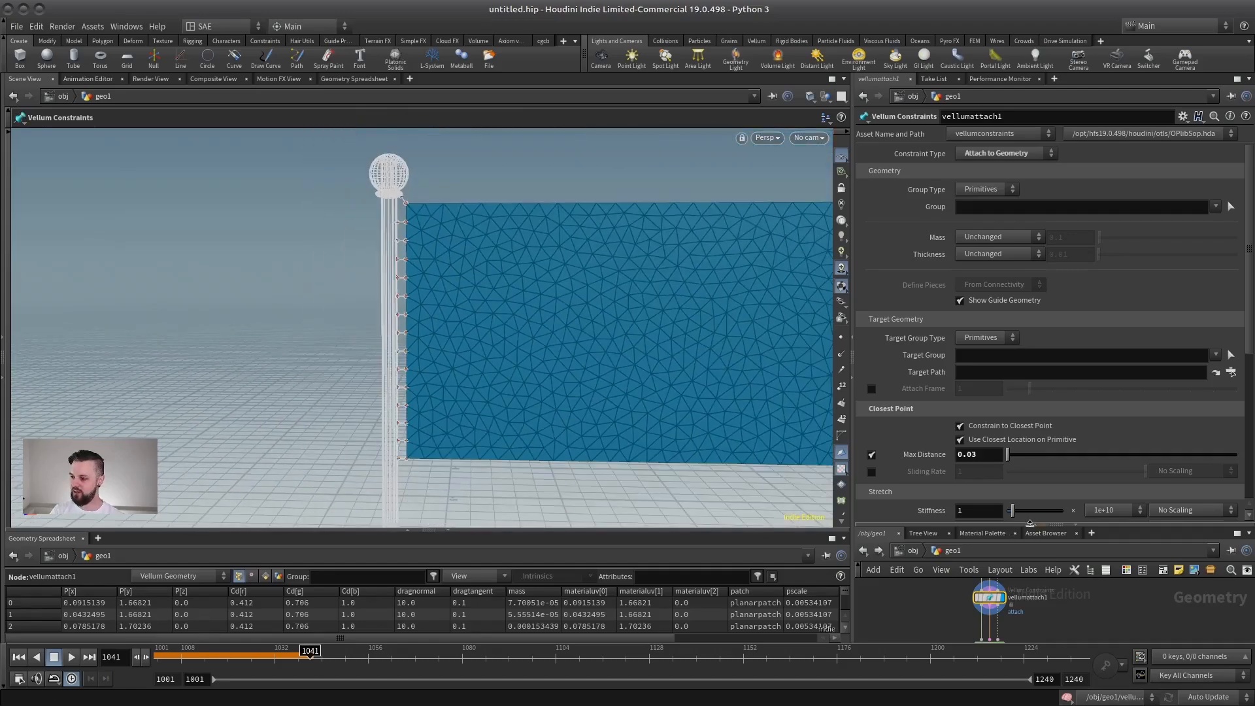
Set the Edge Length of planarpatch1 to 0.02 for a denser flag mesh.
drag(1030, 524, 1020, 322)
middle_drag(998, 385, 1033, 425)
click(969, 429)
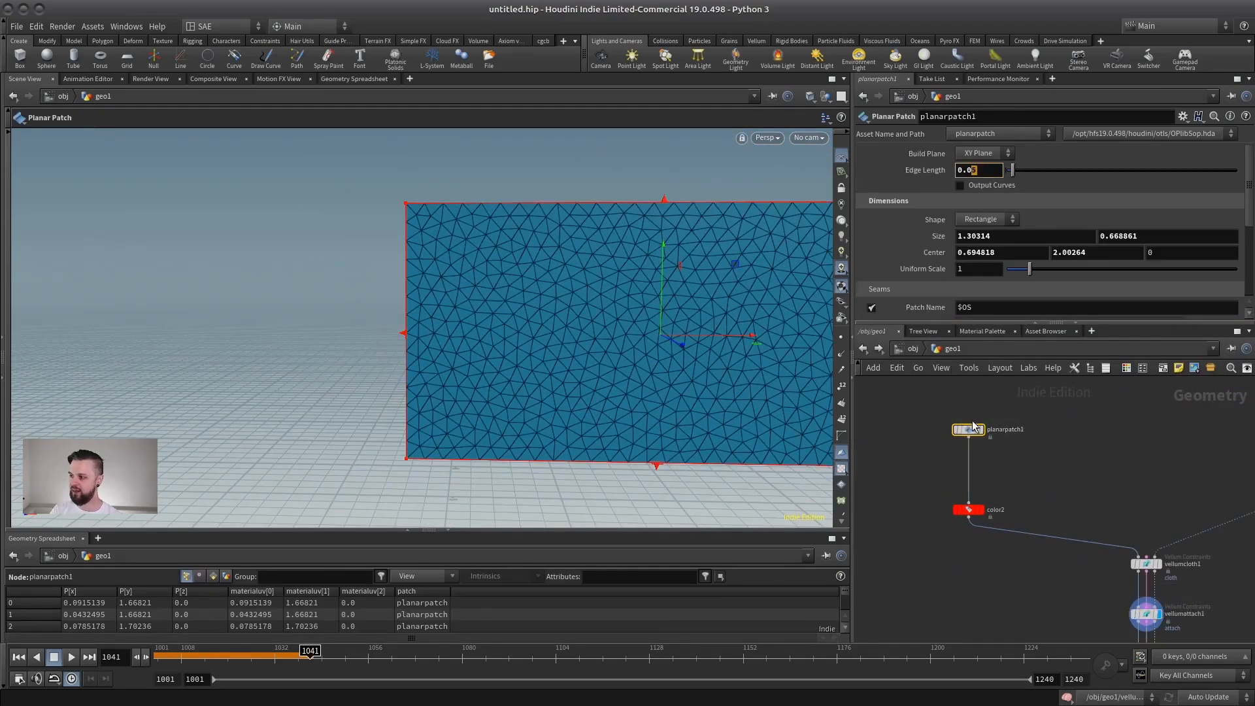
middle_drag(1134, 505, 1063, 449)
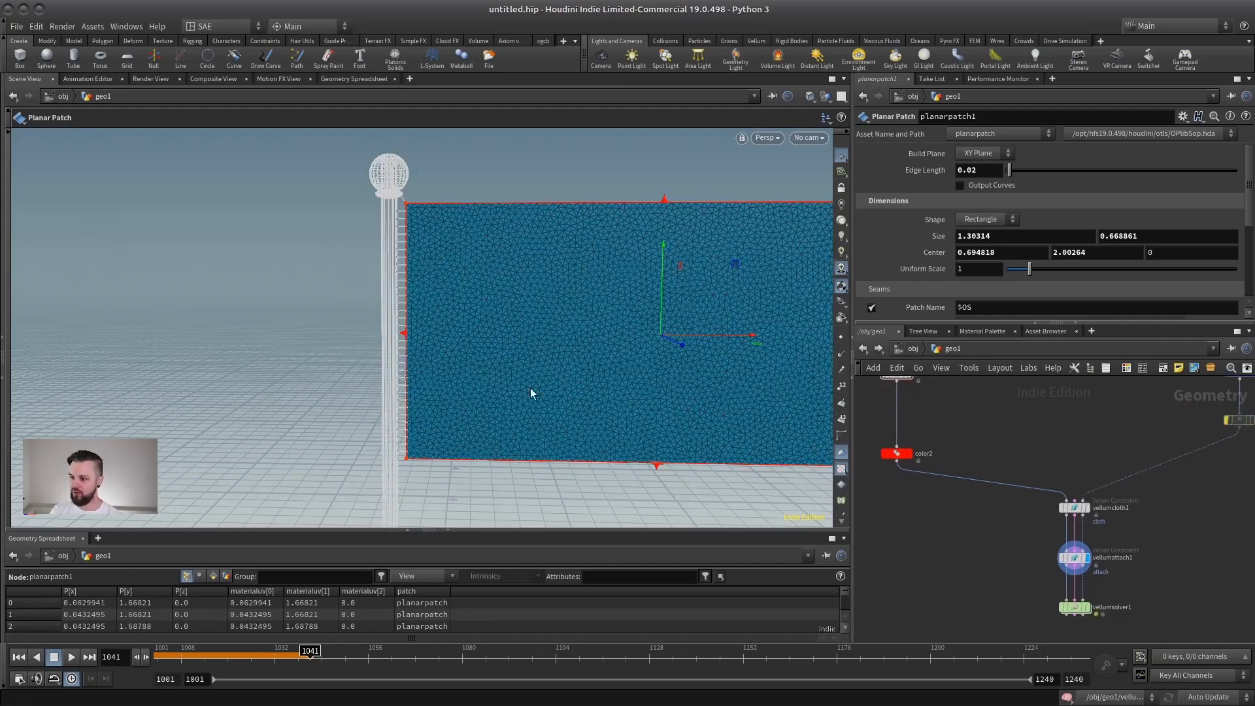
Inspect the constraints along the pole-side edge of the denser flag mesh.
alt+right_drag(530, 388, 425, 196)
alt+right_drag(398, 343, 597, 202)
alt+middle_drag(404, 138, 435, 204)
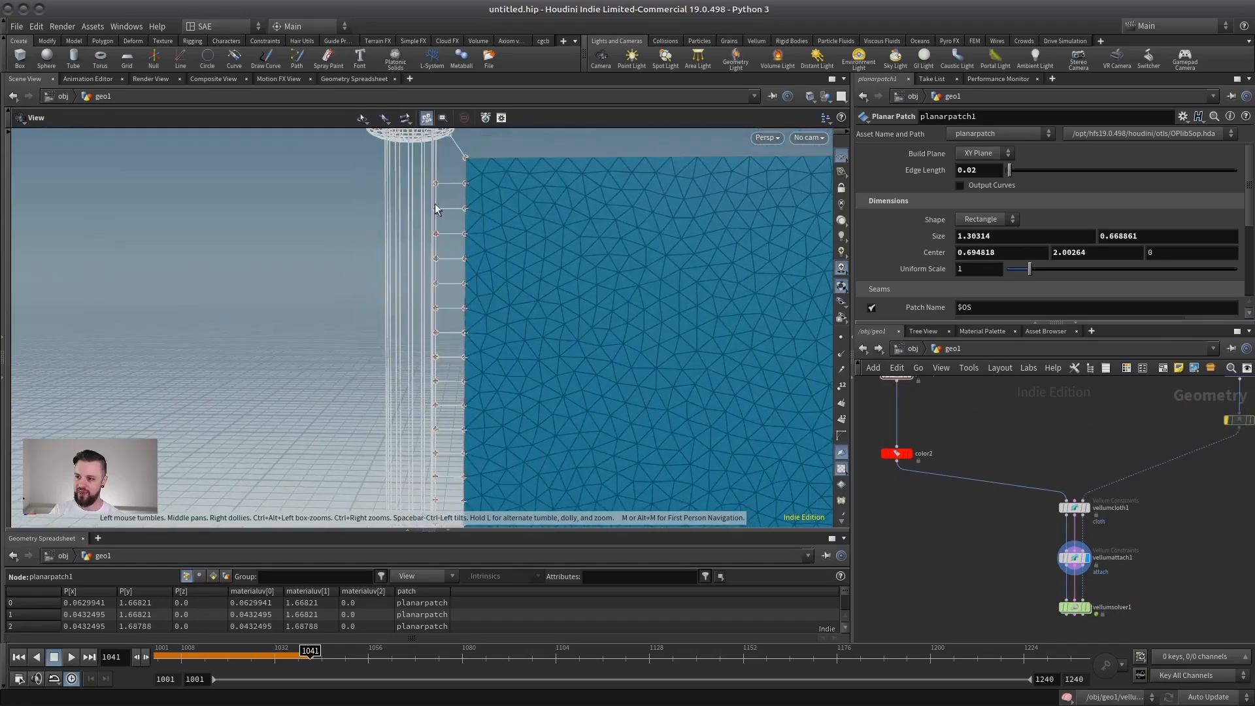
key(Return)
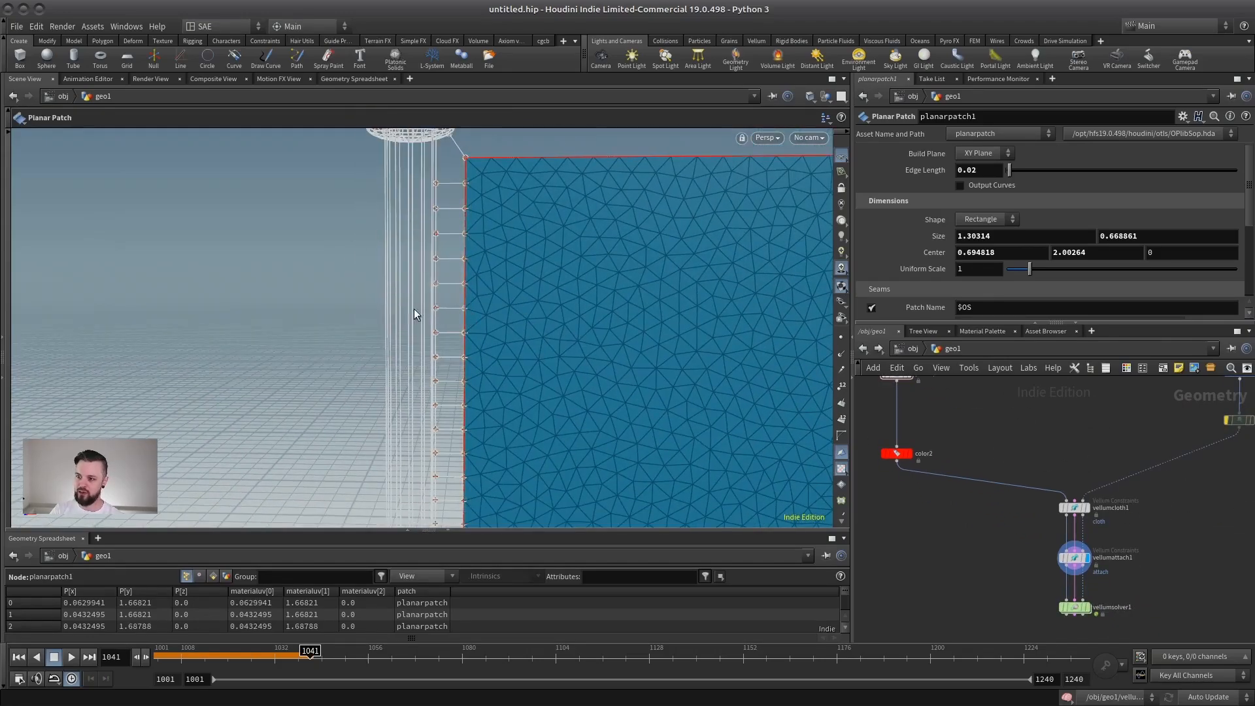
alt+right_drag(424, 310, 437, 357)
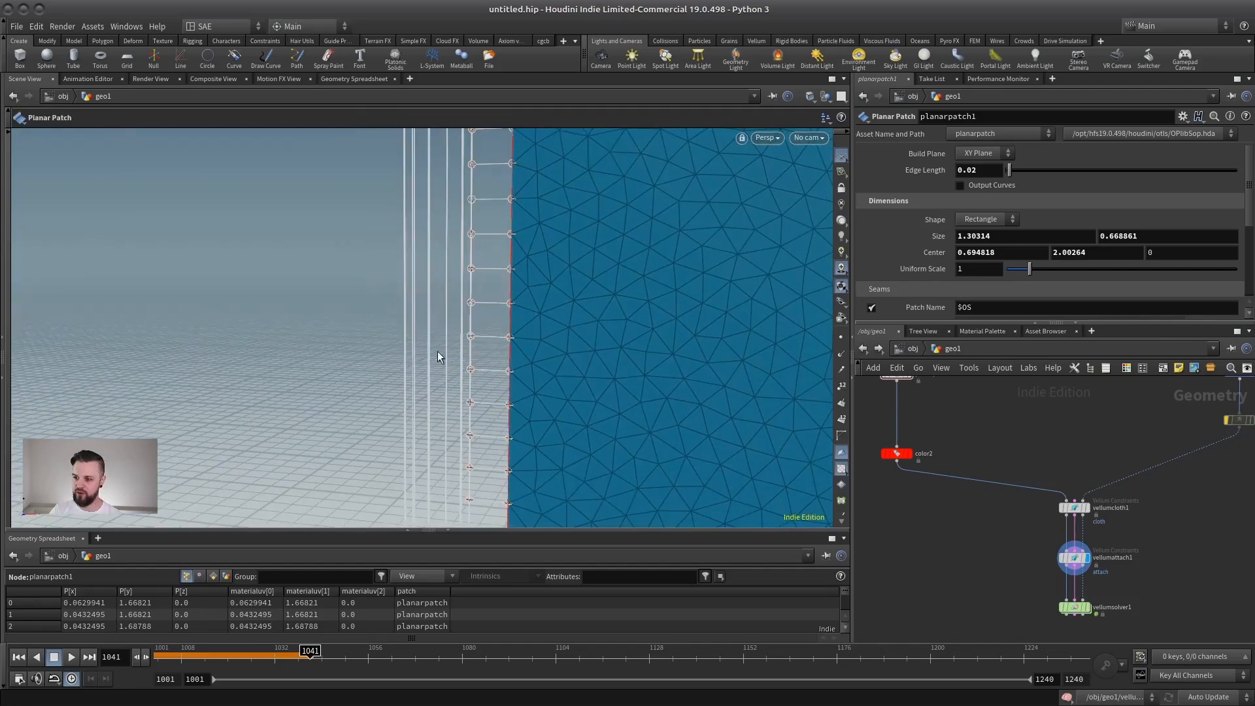
Display the ANIM transform and examine the animated flagpole on its own.
middle_drag(1021, 404, 925, 469)
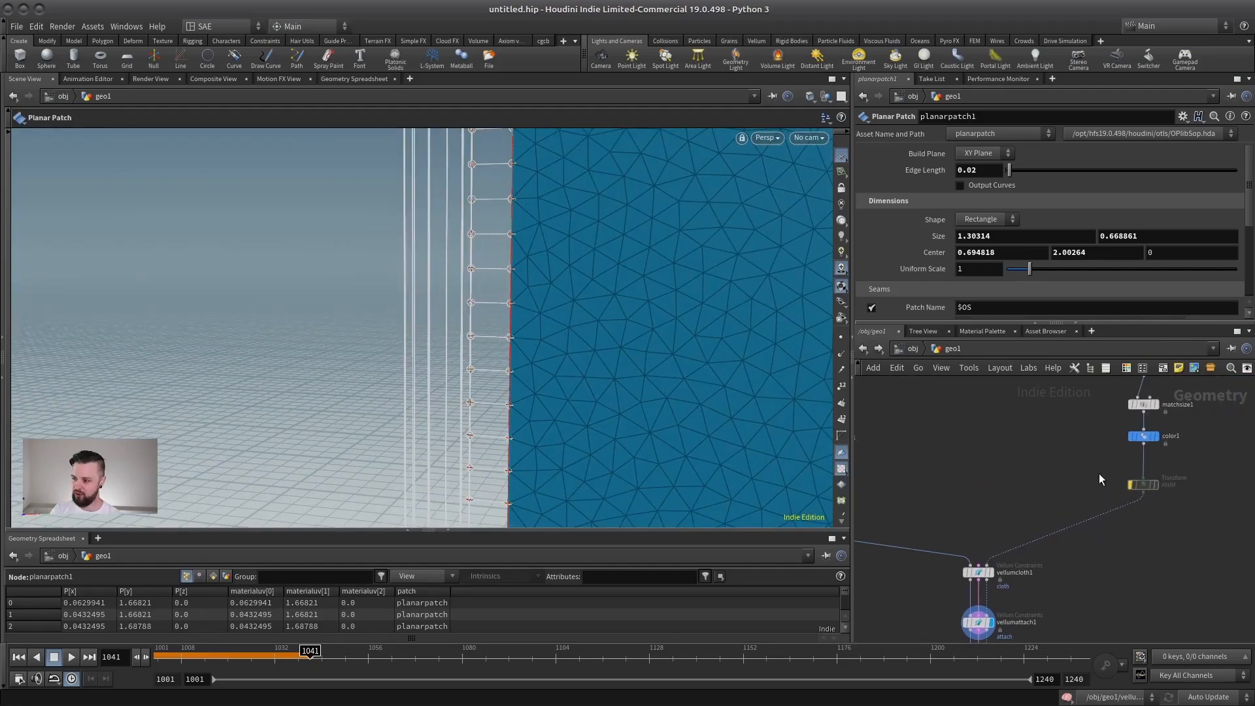
click(1142, 484)
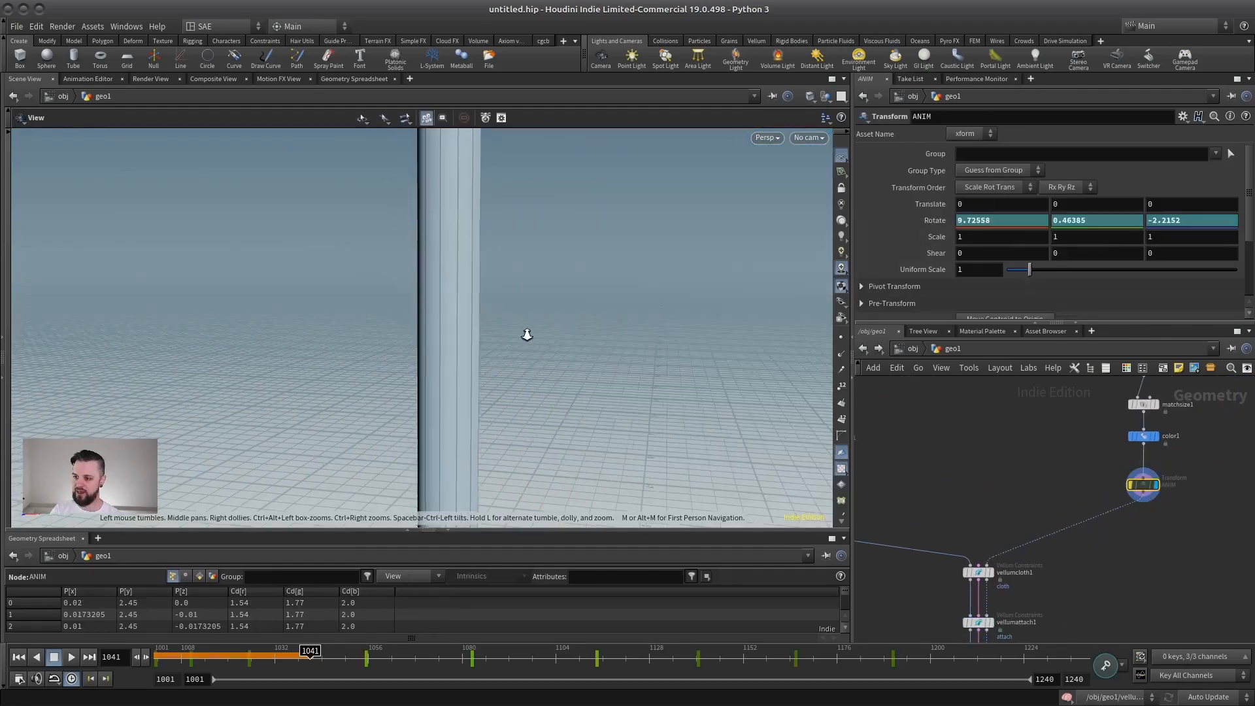
alt+right_drag(527, 335, 366, 340)
alt+right_drag(593, 306, 726, 311)
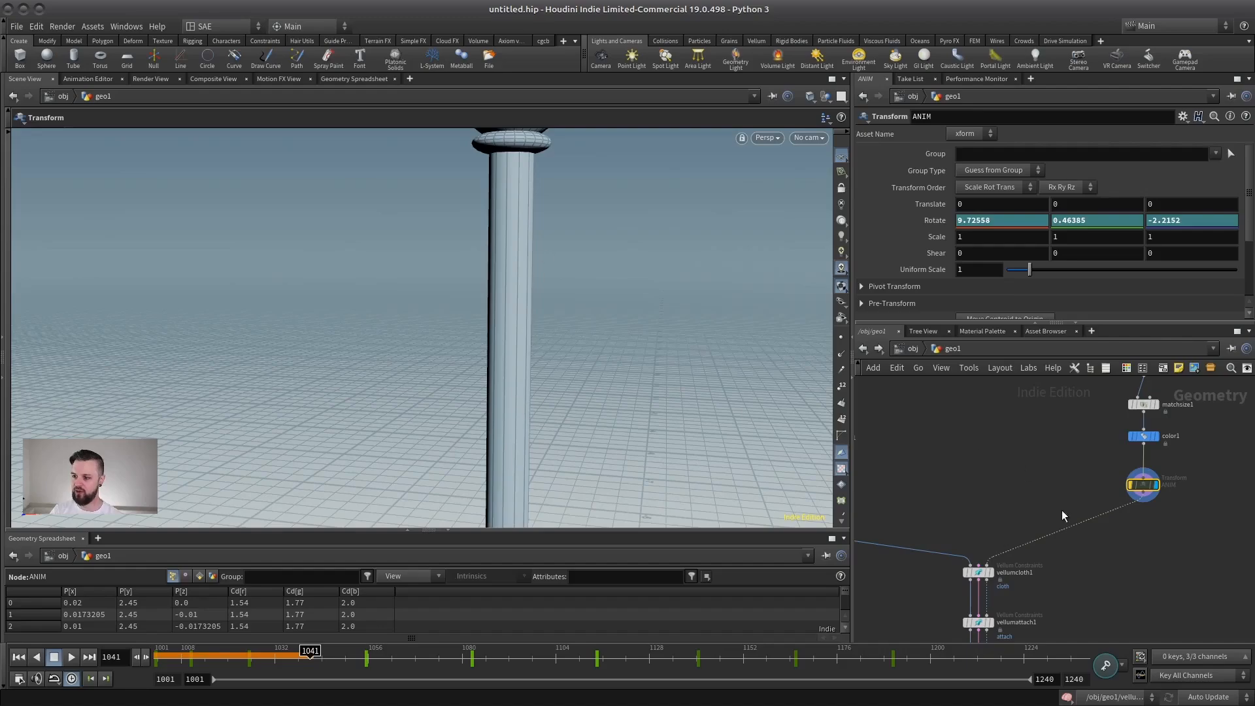
Review vellumattach1's Attach to Geometry settings and inspect the constraints near the top of the flagpole, toggling the wireframe shading.
middle_drag(971, 534, 1030, 466)
scroll(1032, 466, up, 3)
middle_drag(1143, 558, 1112, 508)
click(1010, 554)
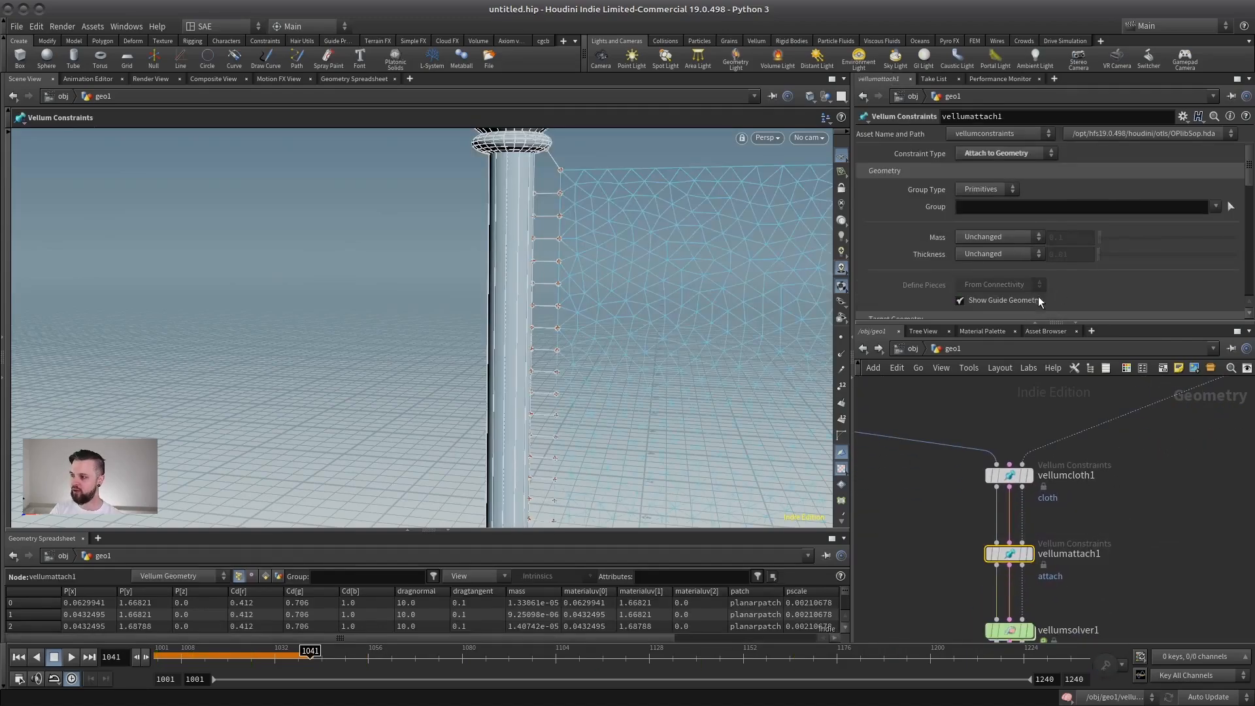
drag(1023, 321, 1023, 521)
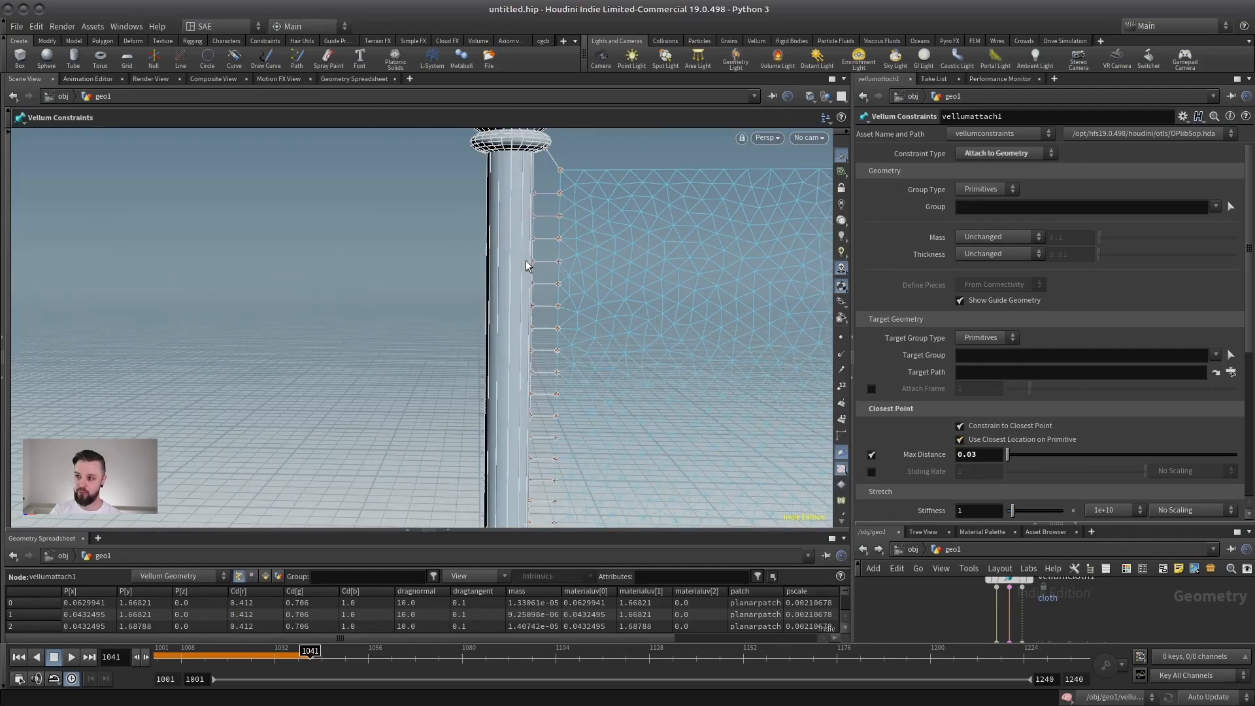
alt+right_drag(587, 221, 724, 196)
alt+middle_drag(724, 196, 542, 374)
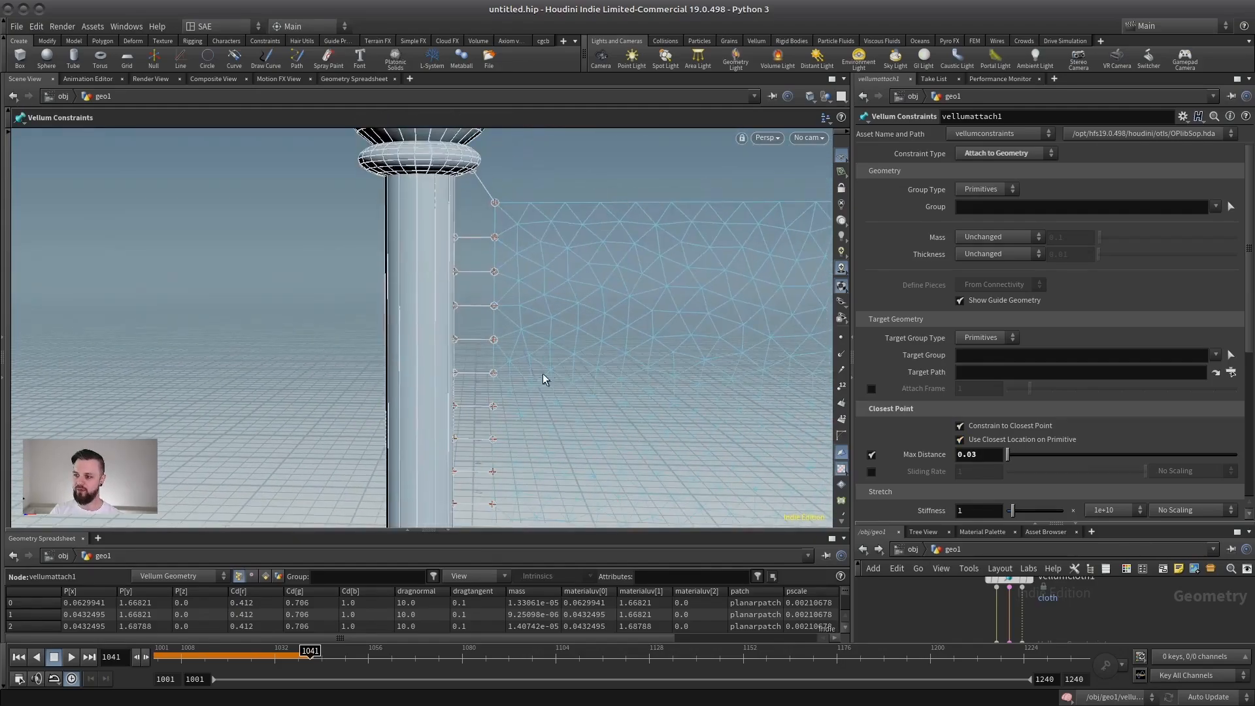
key(shift+w)
key(shift+w)
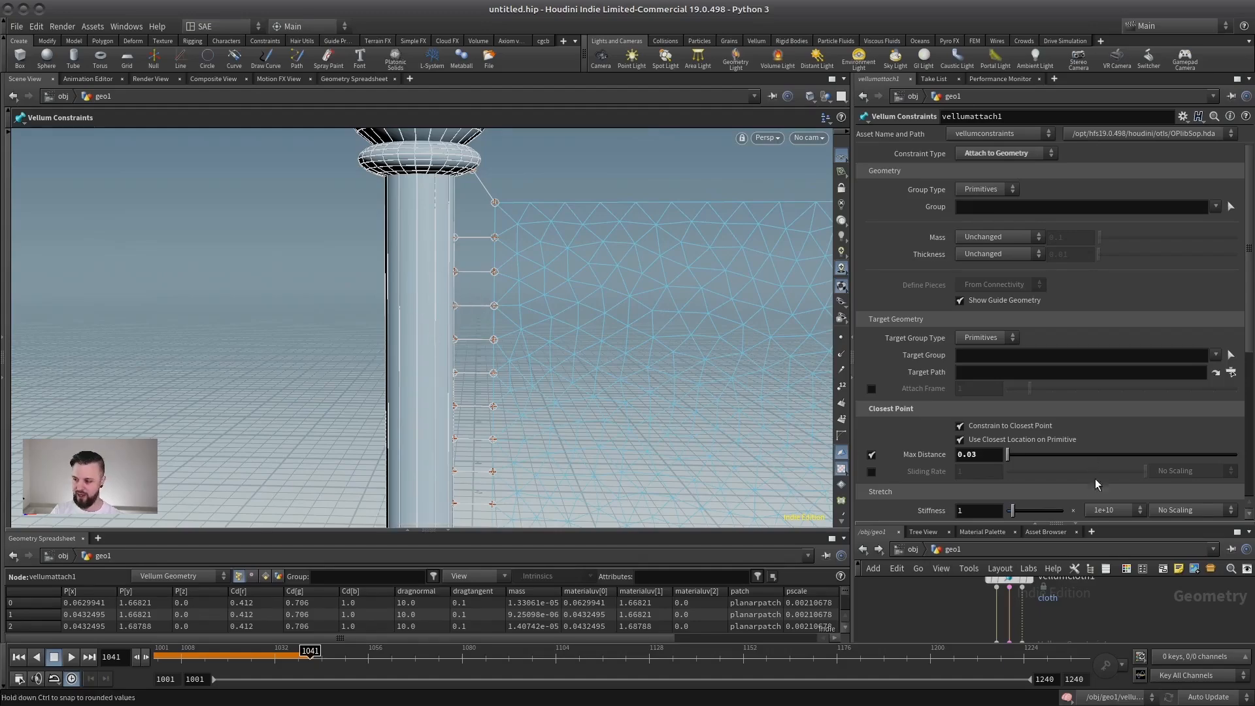
Display the result of vellumsolver1 with the whole flag and pole in view.
drag(1100, 523, 1092, 276)
scroll(1111, 451, down, 2)
middle_drag(1093, 501, 1095, 468)
scroll(1097, 472, up, 4)
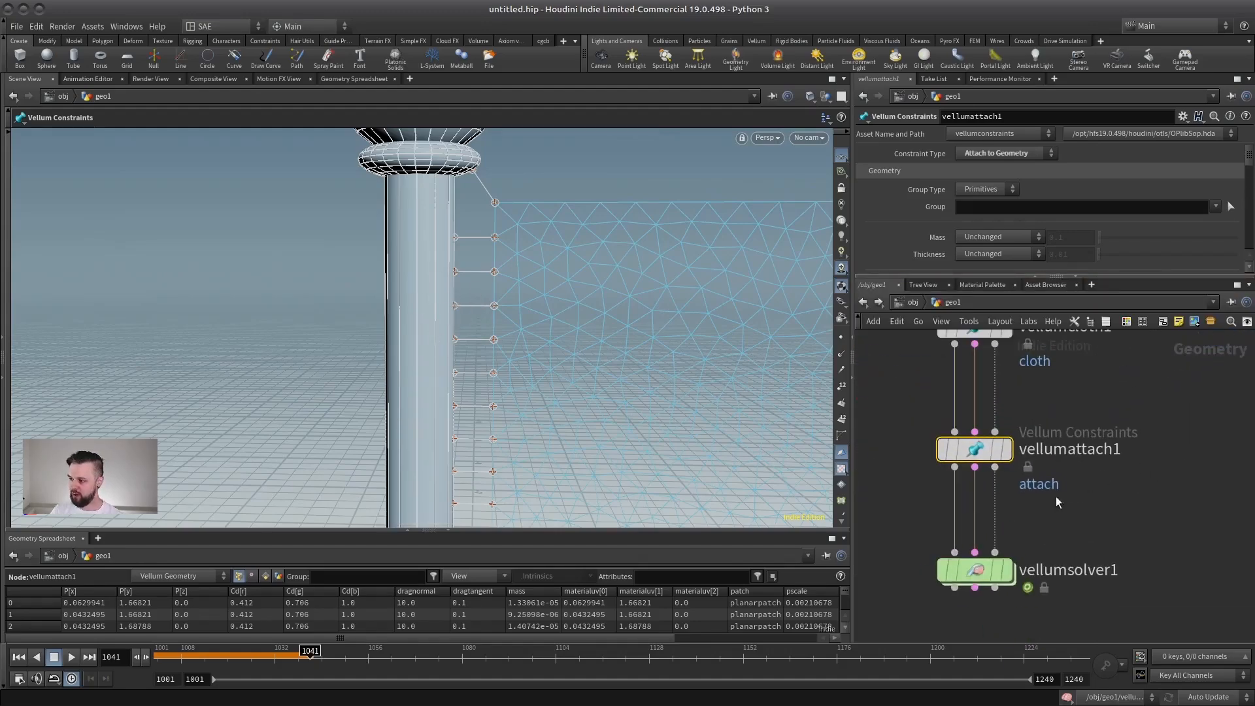
click(1006, 571)
scroll(532, 275, down, 5)
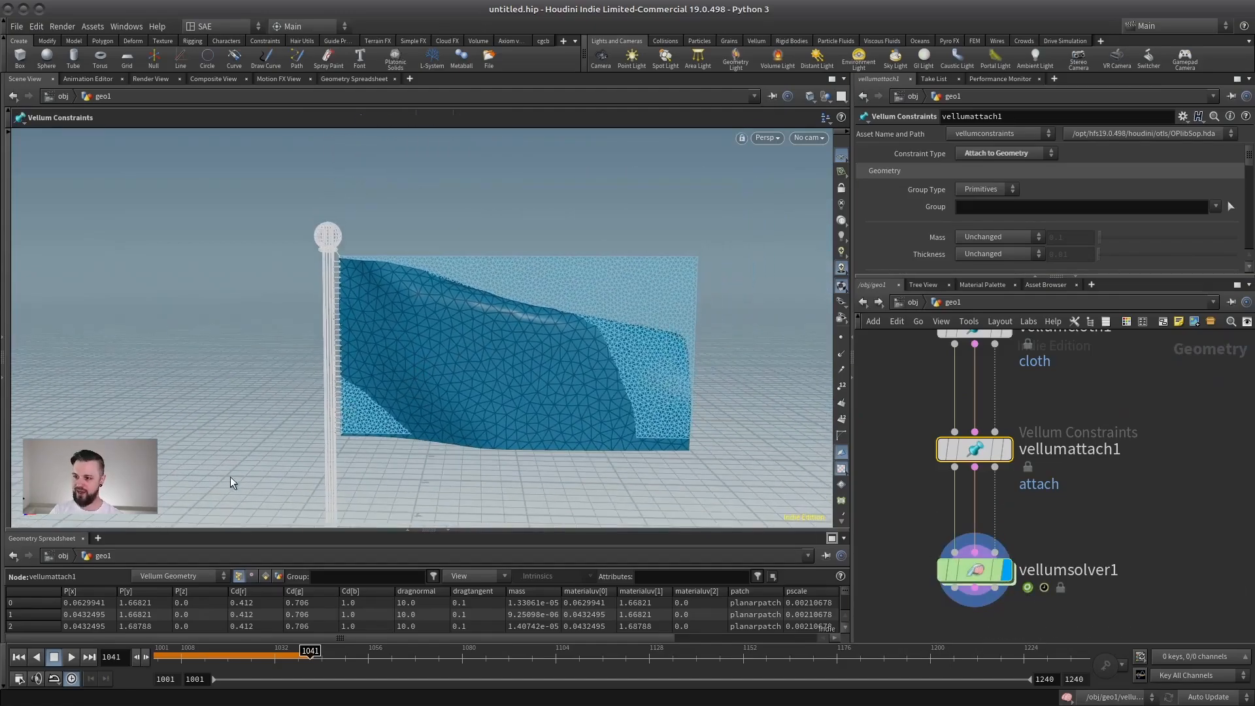
Play the simulation from the first frame, check how the flag hangs from the moving pole, and return to frame 1001.
click(20, 658)
click(71, 659)
drag(1124, 508, 857, 592)
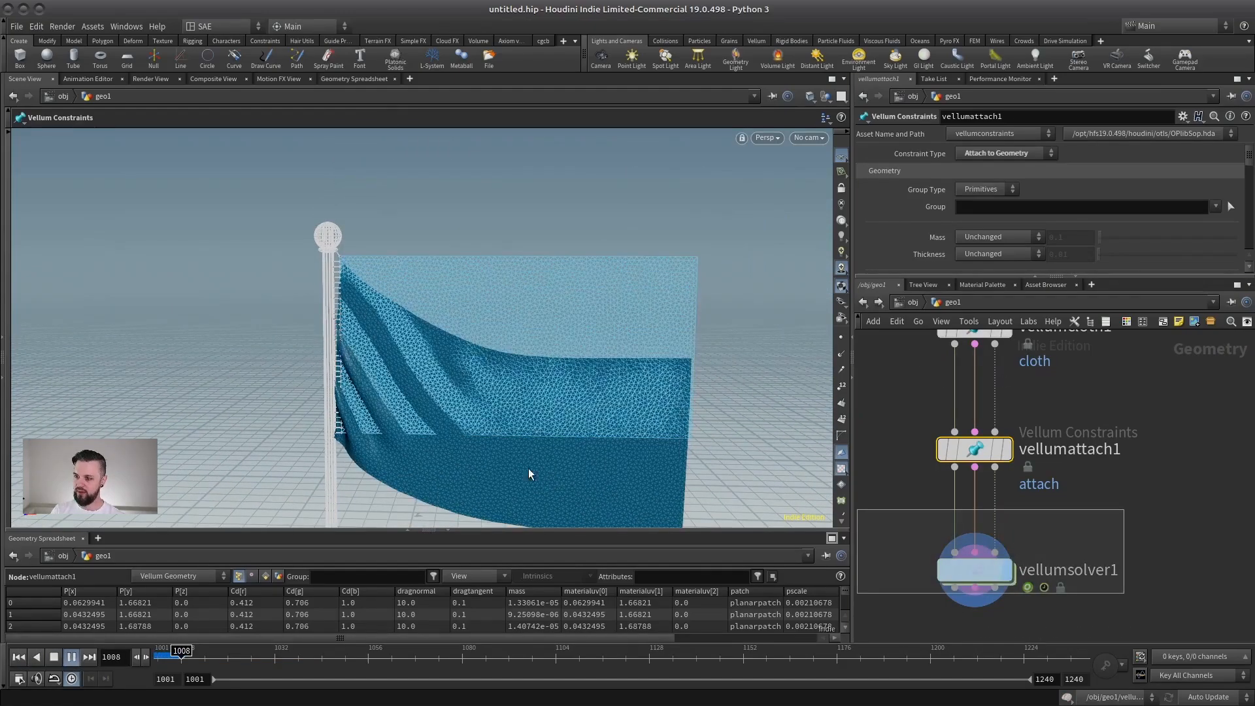
scroll(468, 384, down, 4)
alt+middle_drag(360, 249, 350, 174)
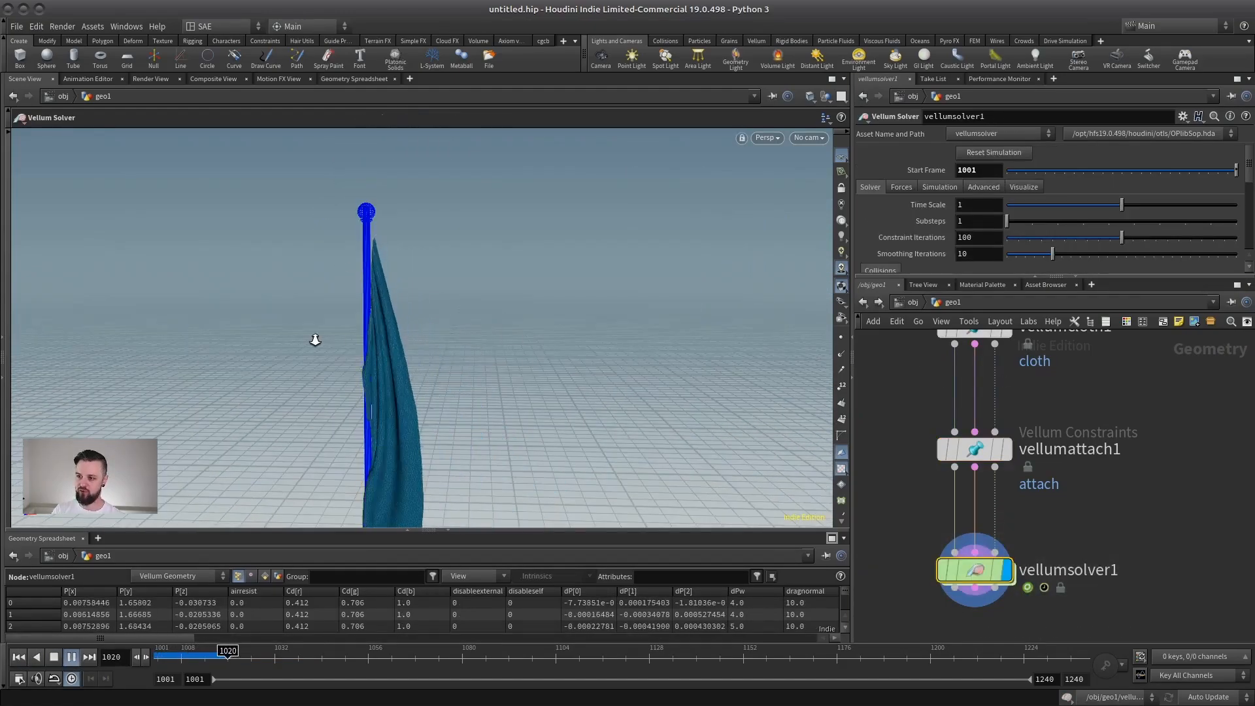
alt+drag(314, 339, 341, 358)
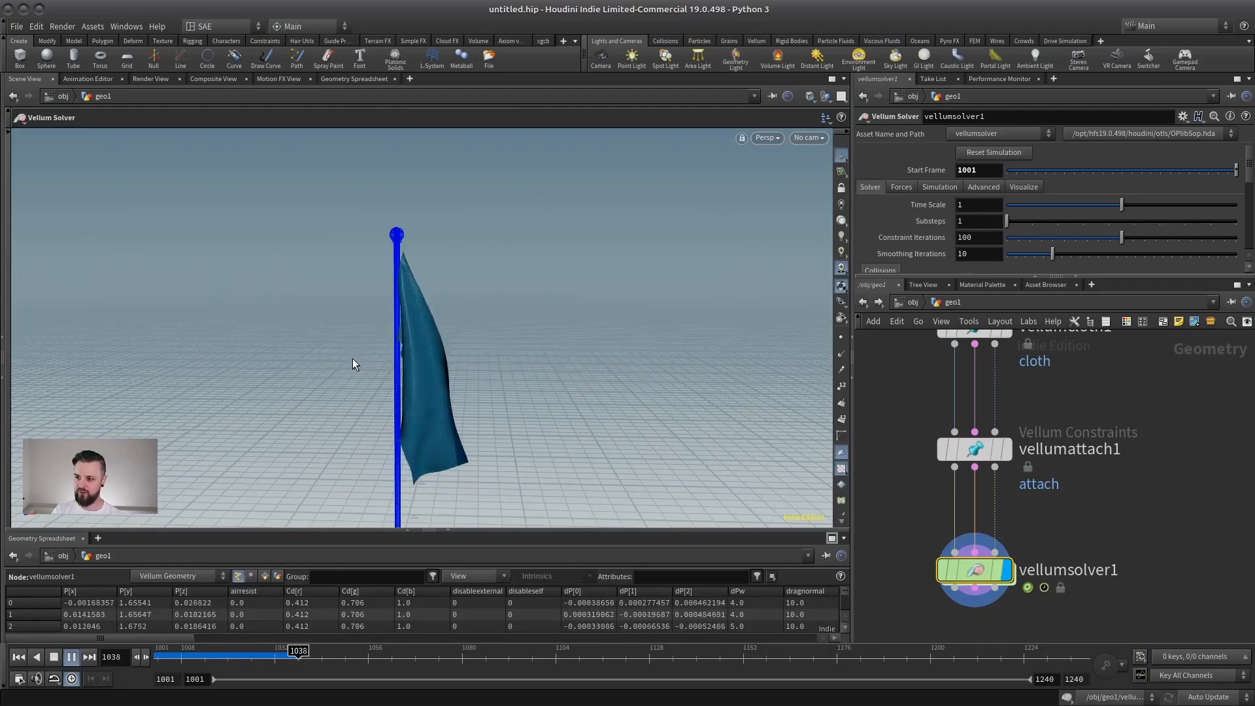
click(72, 658)
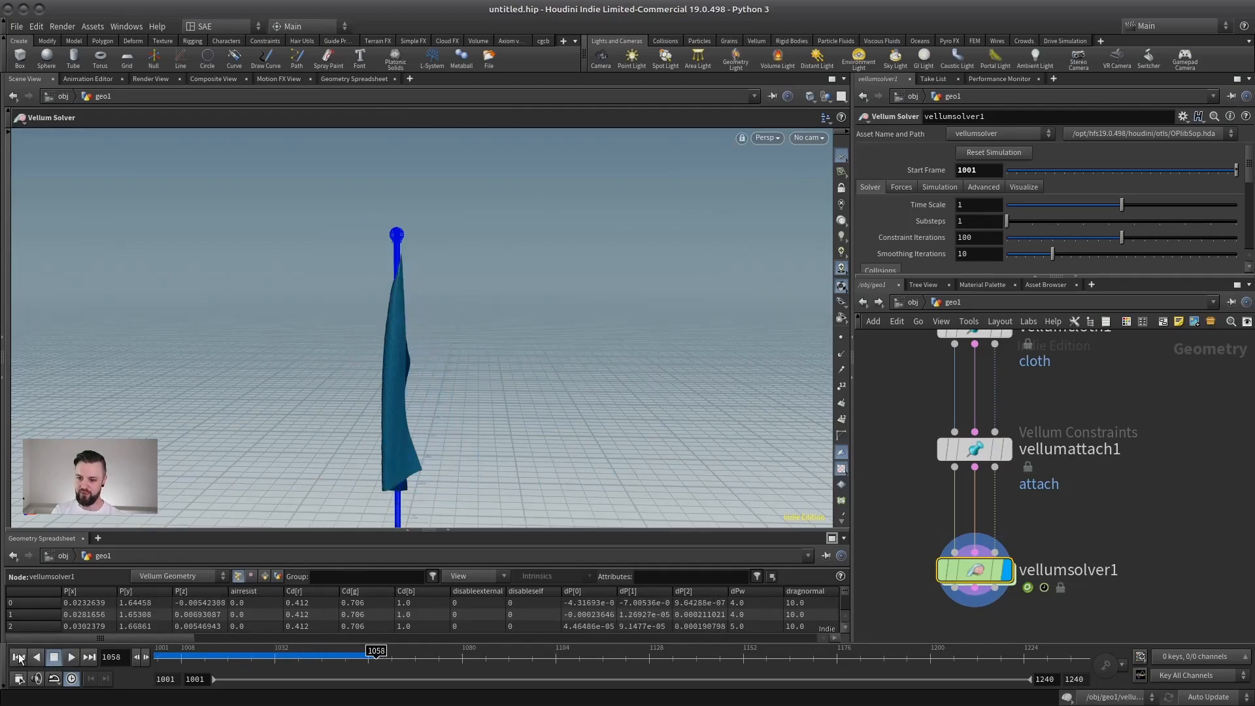
click(20, 657)
Set the Bend Stiffness of vellumcloth1 to 0.1.
middle_drag(1109, 465, 1121, 531)
middle_drag(1078, 418, 1082, 466)
click(997, 439)
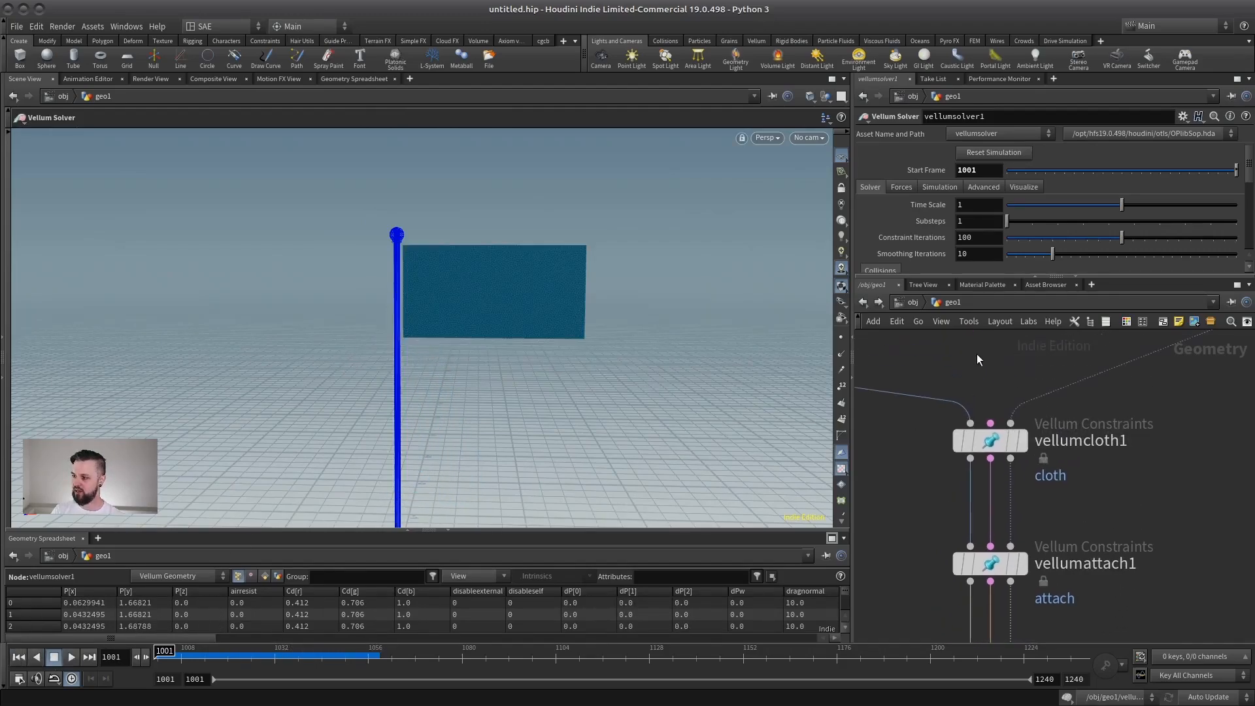
mouse_move(961, 362)
middle_down()
mouse_move(975, 420)
mouse_move(961, 446)
mouse_move(967, 378)
mouse_move(864, 441)
middle_up()
key(f)
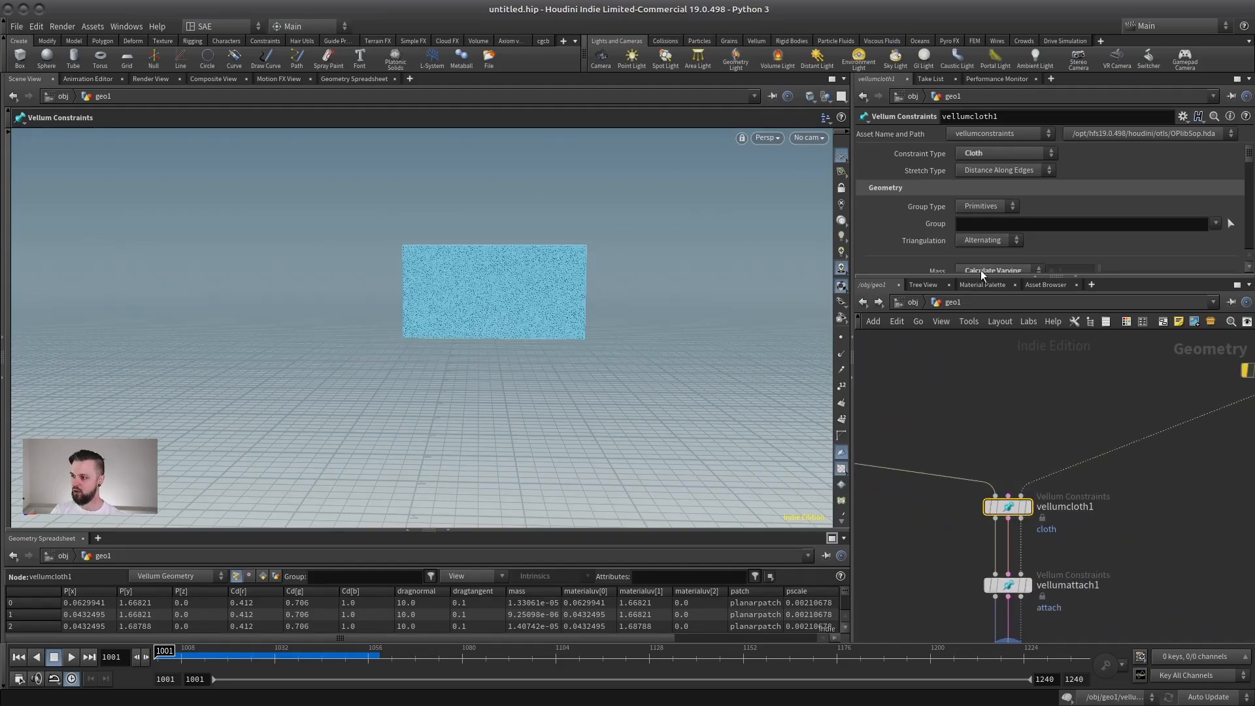
drag(966, 275, 967, 479)
scroll(949, 319, down, 8)
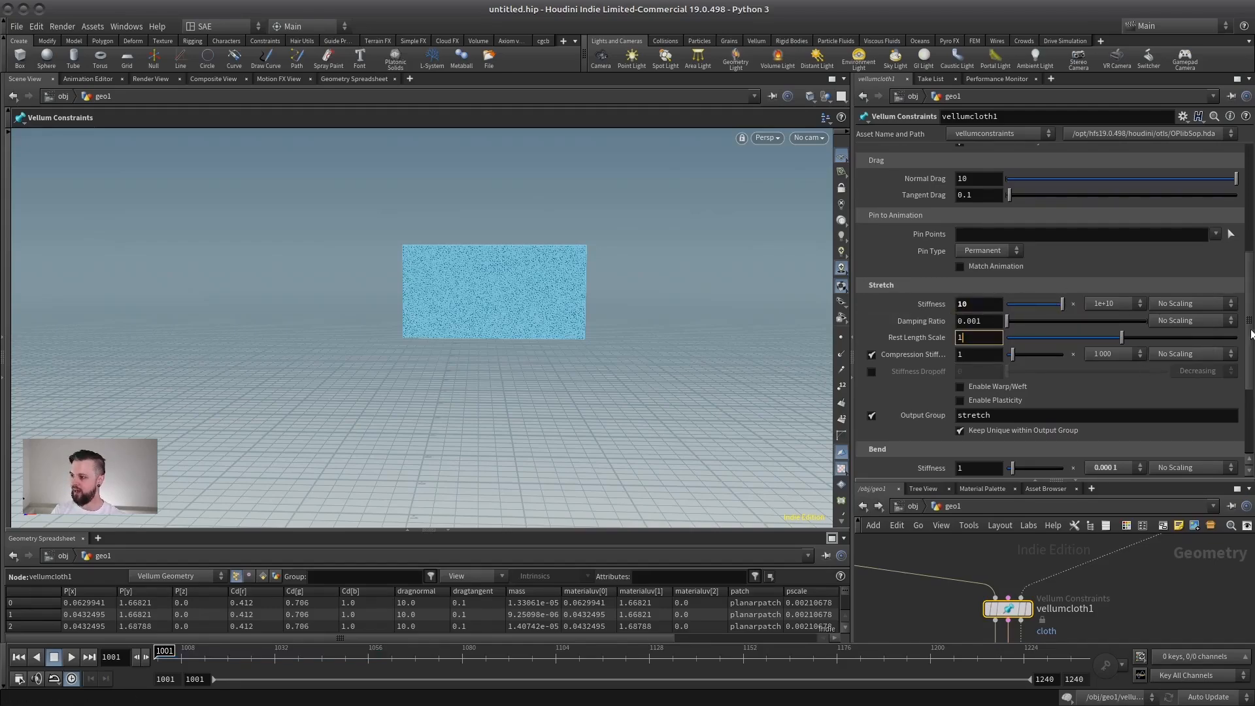
scroll(967, 354, down, 5)
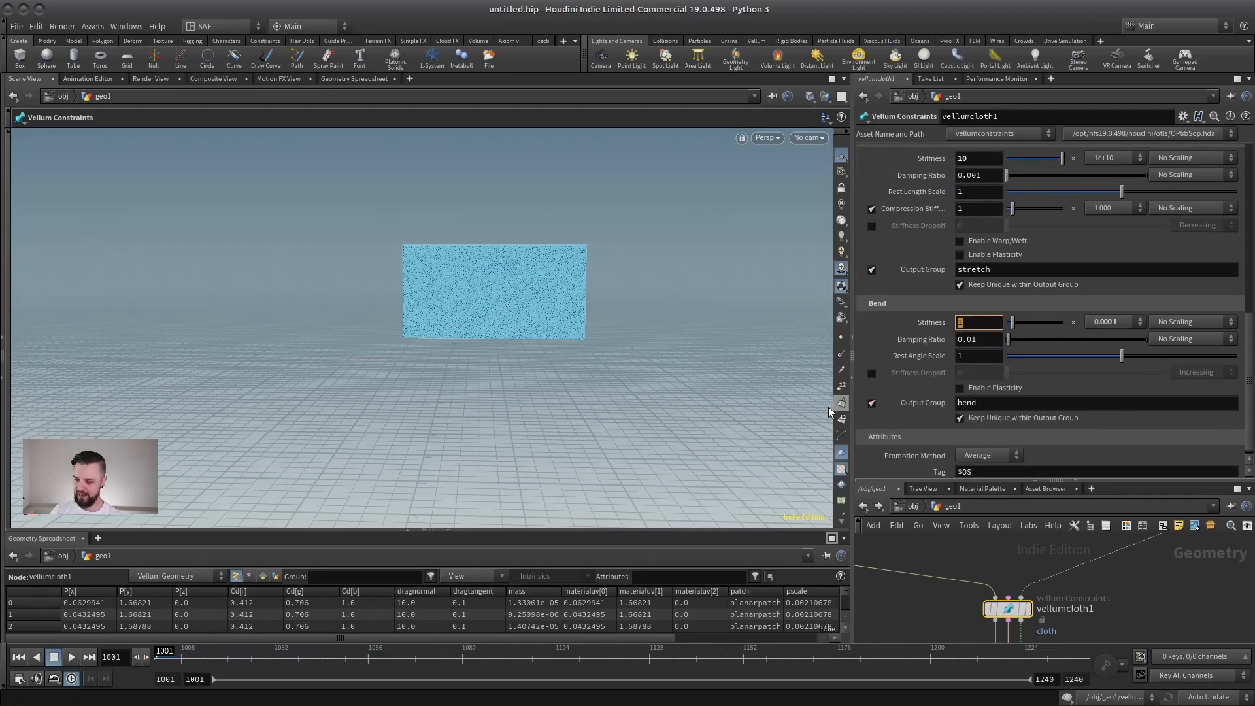
text(.1)
key(Return)
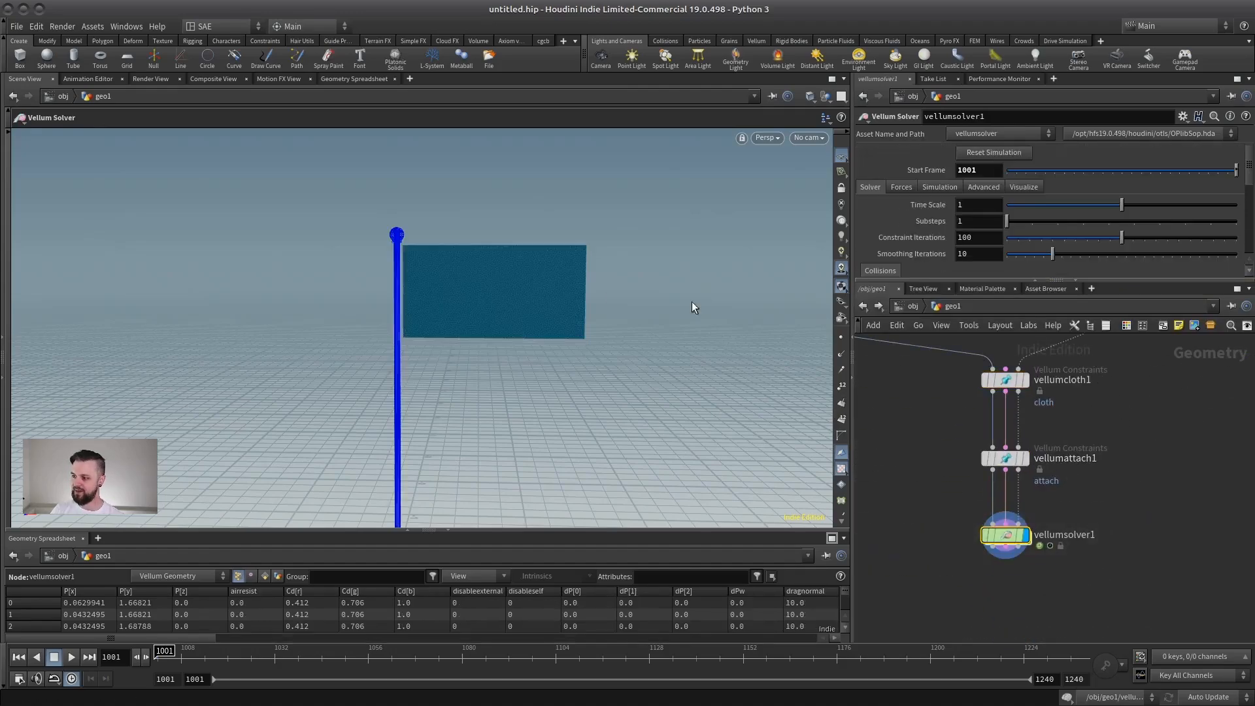
Review vellumsolver1's solver, collision and force settings, including Gravity and Wind.
drag(997, 279, 997, 429)
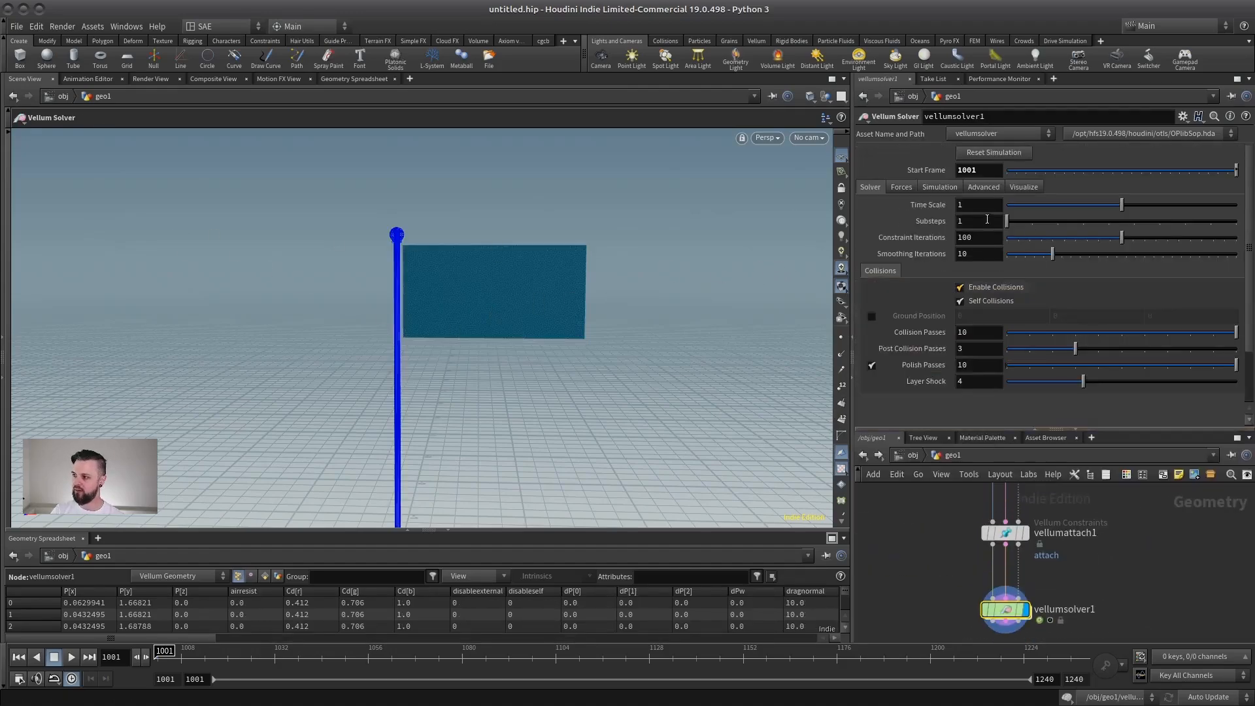
click(900, 187)
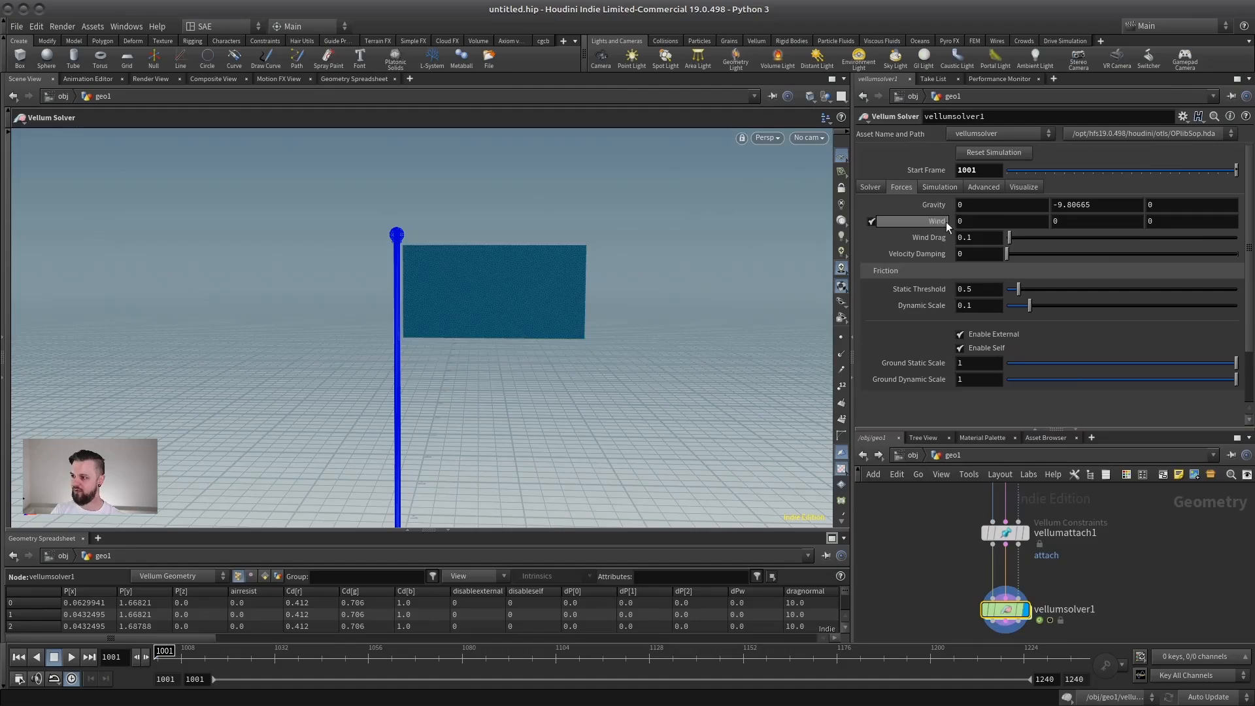
scroll(1058, 568, up, 3)
middle_drag(1057, 567, 1067, 517)
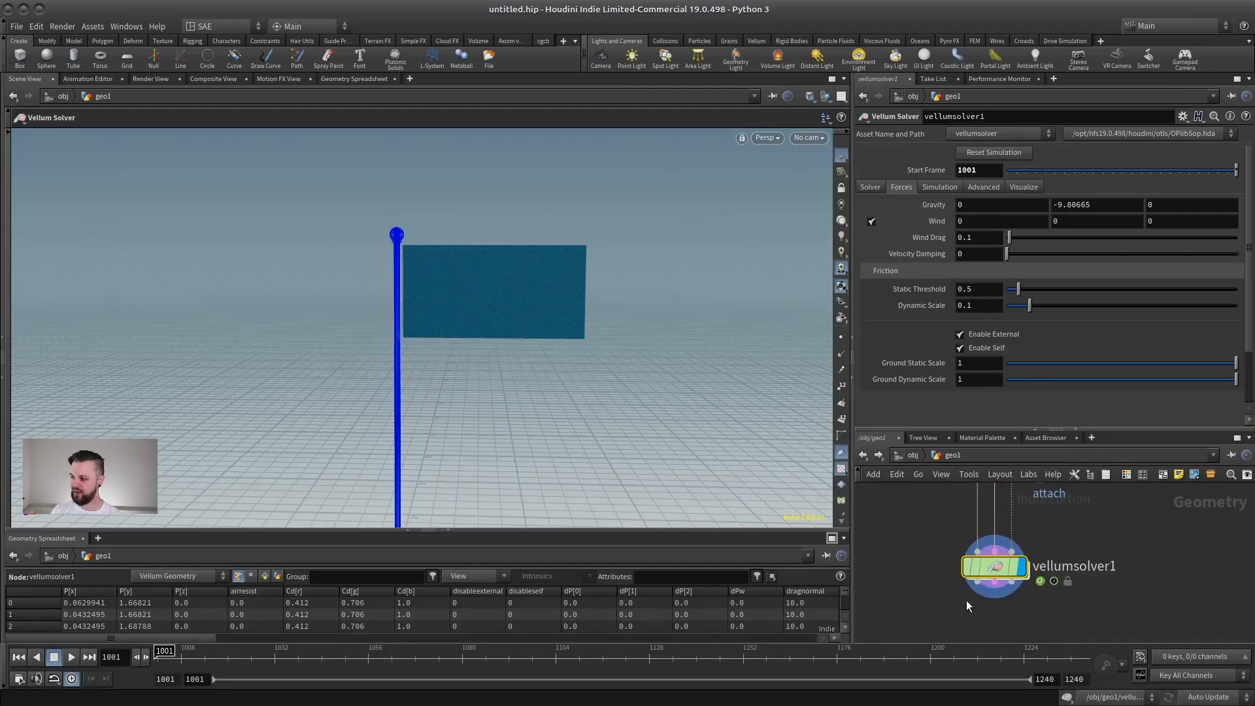
drag(990, 429, 993, 348)
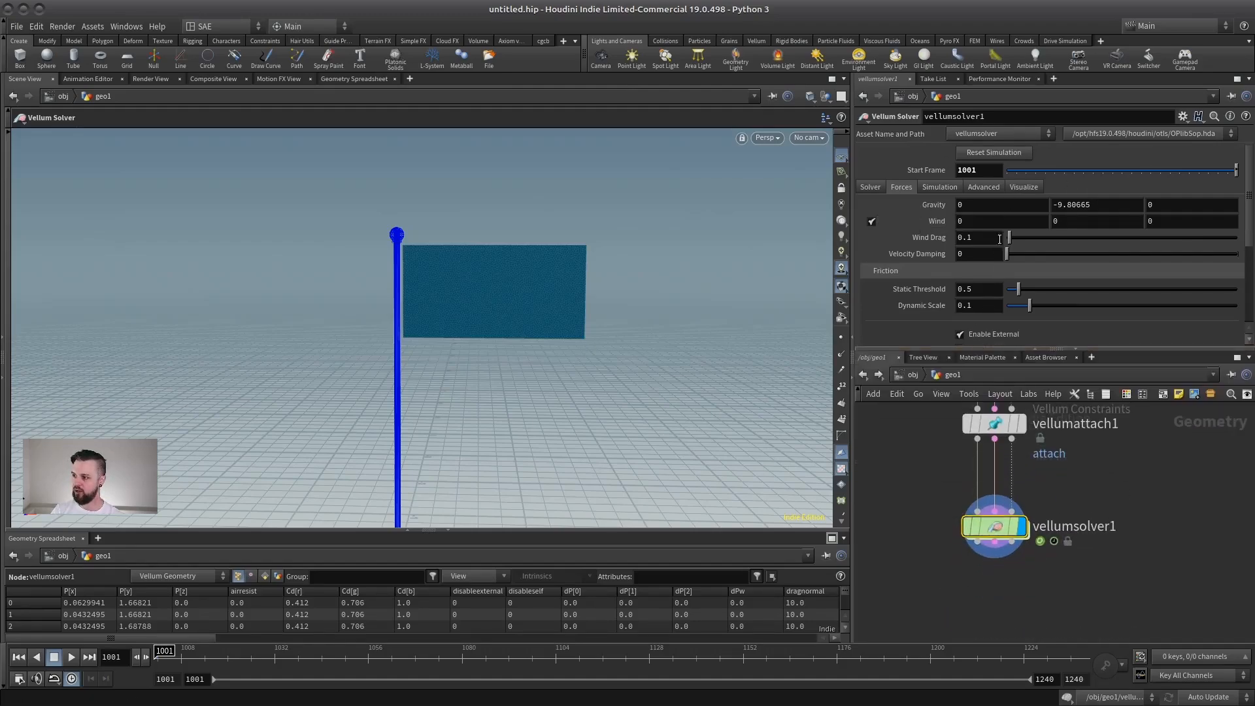
Add a POP Force node inside vellumsolver1's forces network.
double_click(994, 525)
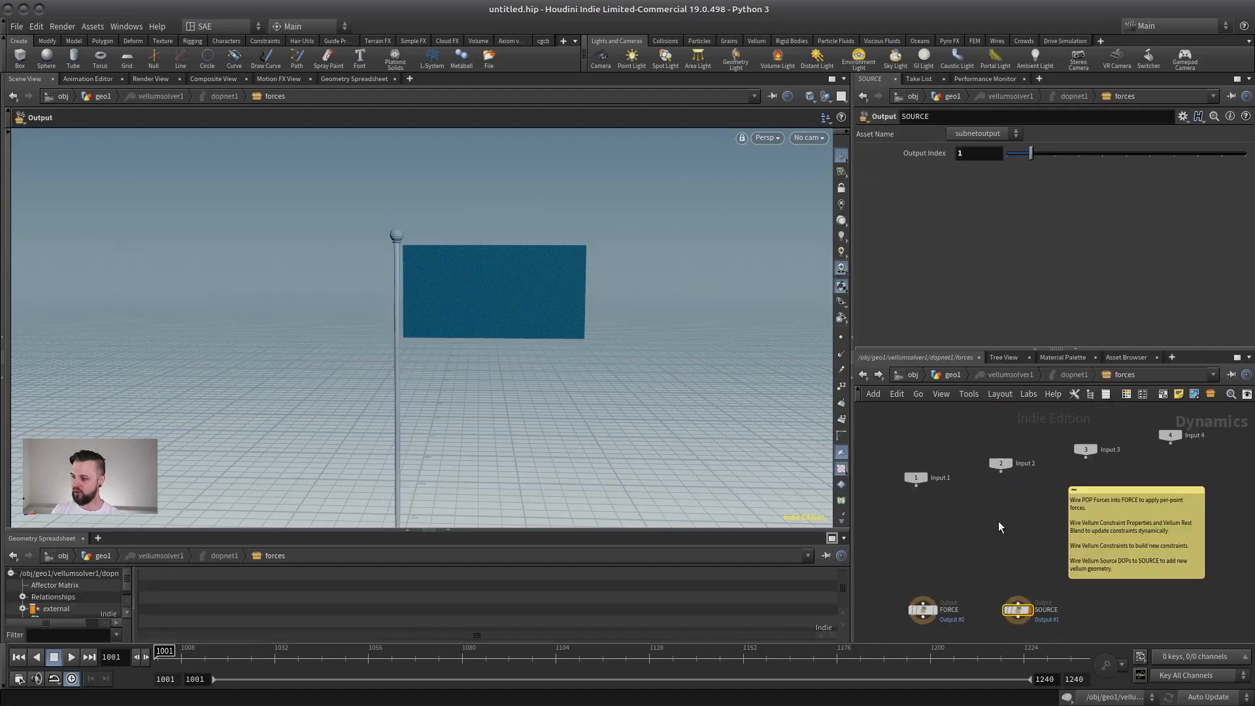
key(Tab)
text(pop forc)
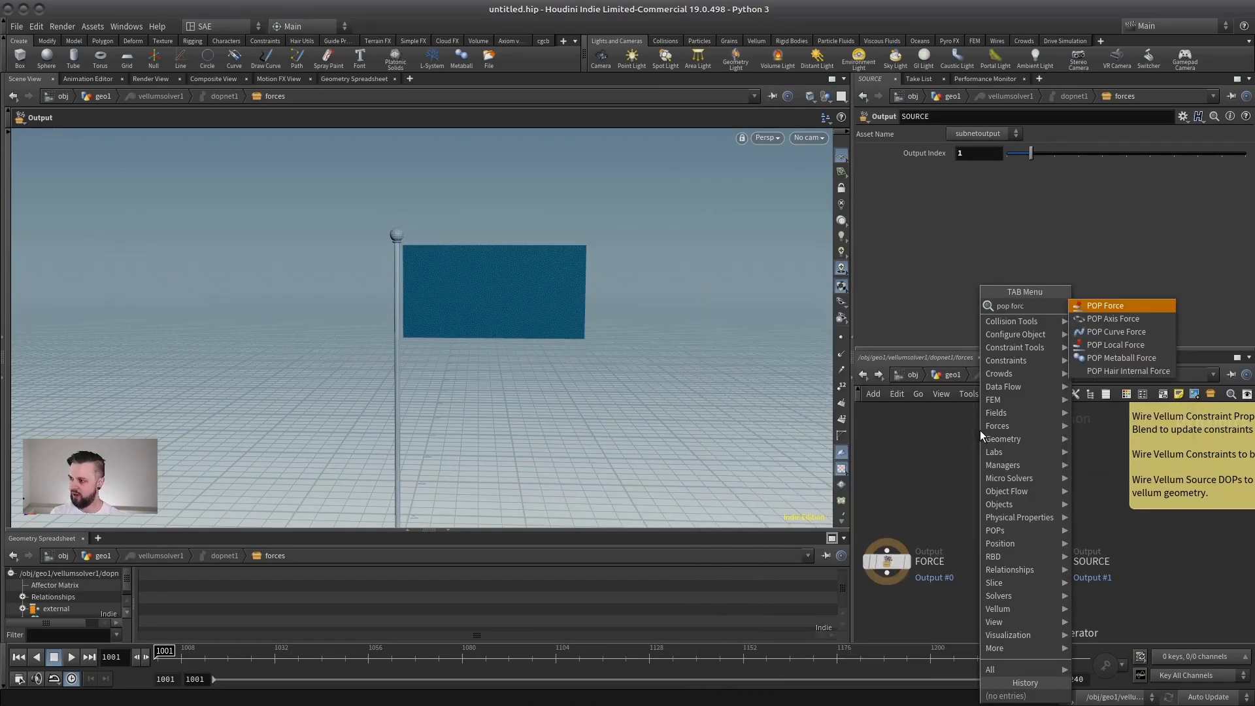
key(Return)
click(914, 459)
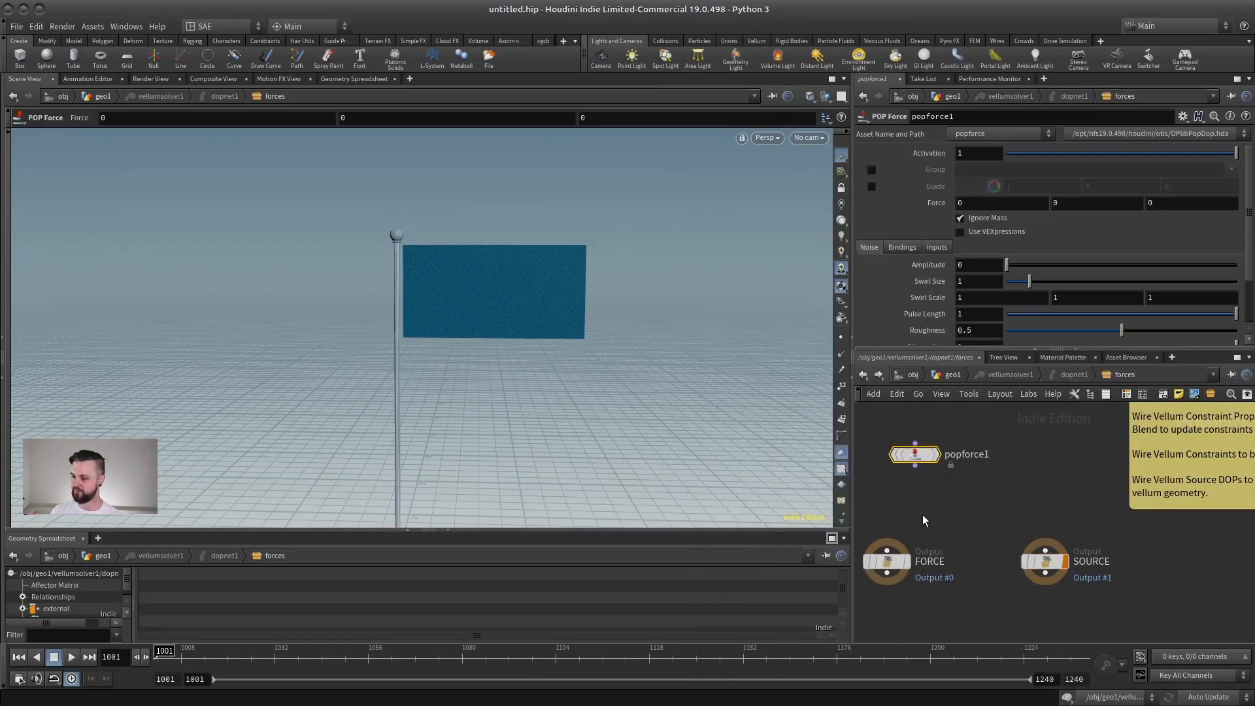
Wire popforce1 into the FORCE output and align the two nodes vertically.
middle_drag(924, 518, 1007, 545)
click(997, 493)
click(969, 577)
drag(971, 589, 971, 571)
drag(1003, 480, 974, 479)
click(974, 479)
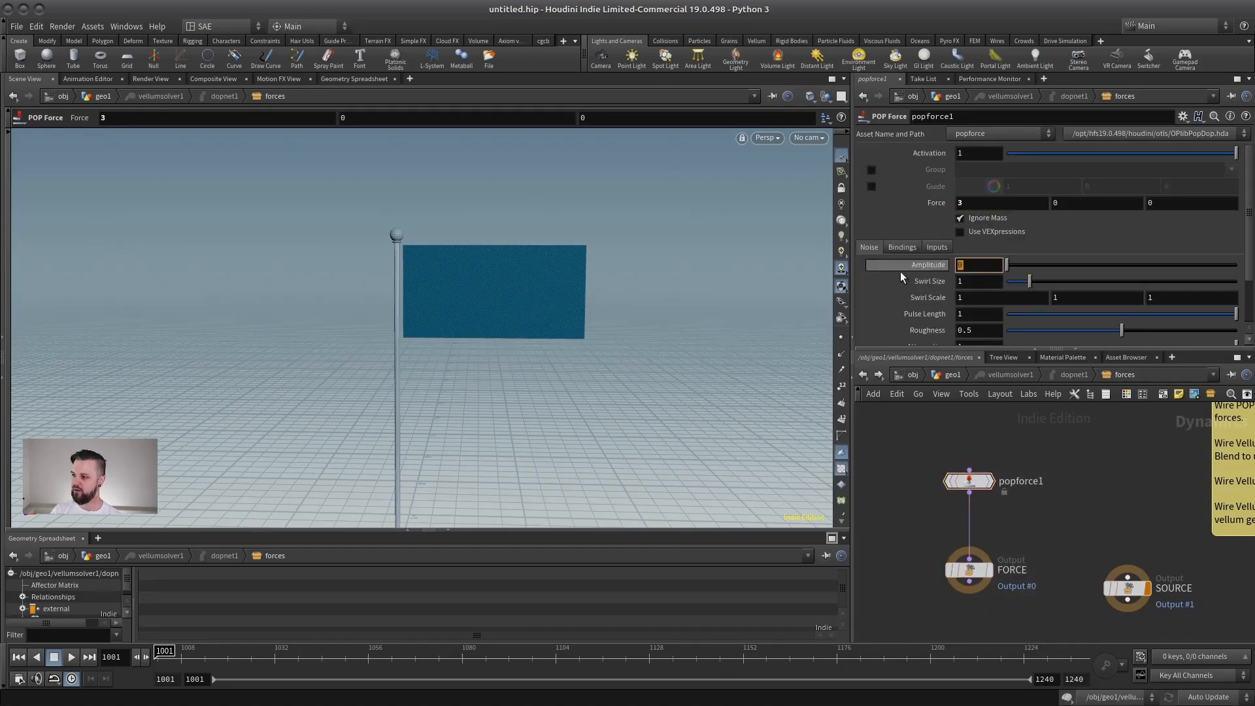
Set popforce1's noise Amplitude to 1 and its X Force to 1, and start playing the simulation.
text(1)
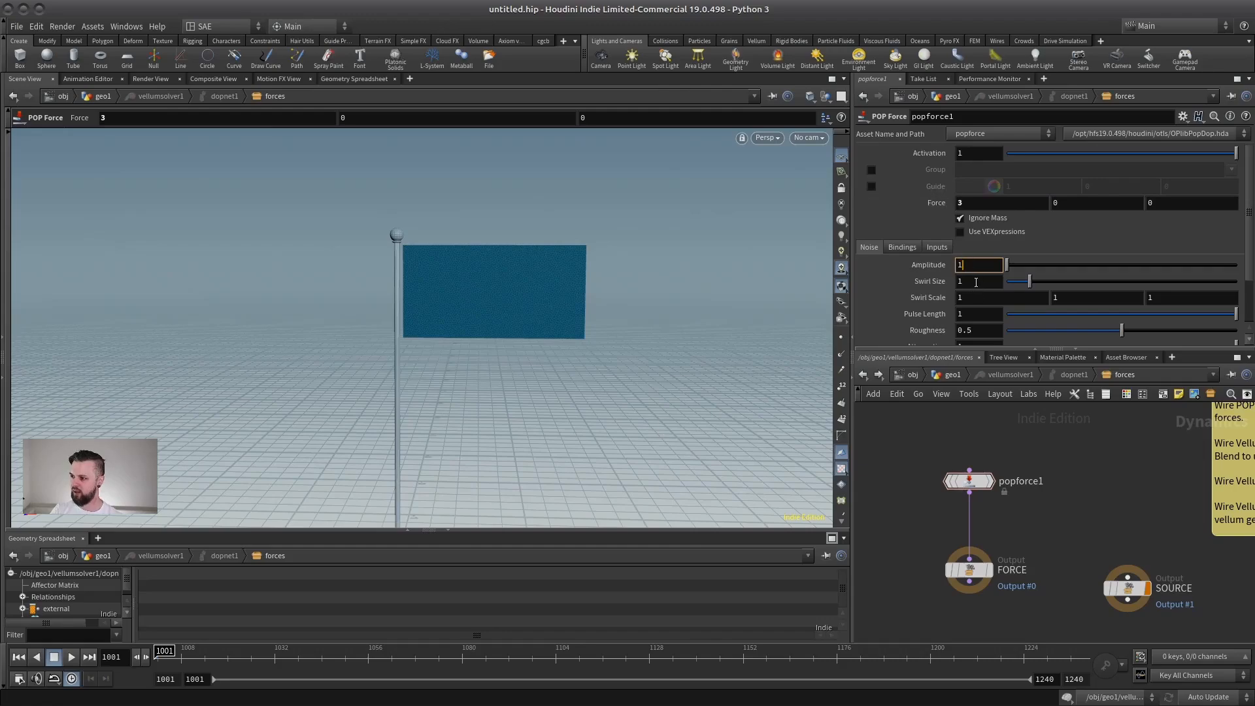
click(976, 281)
click(977, 266)
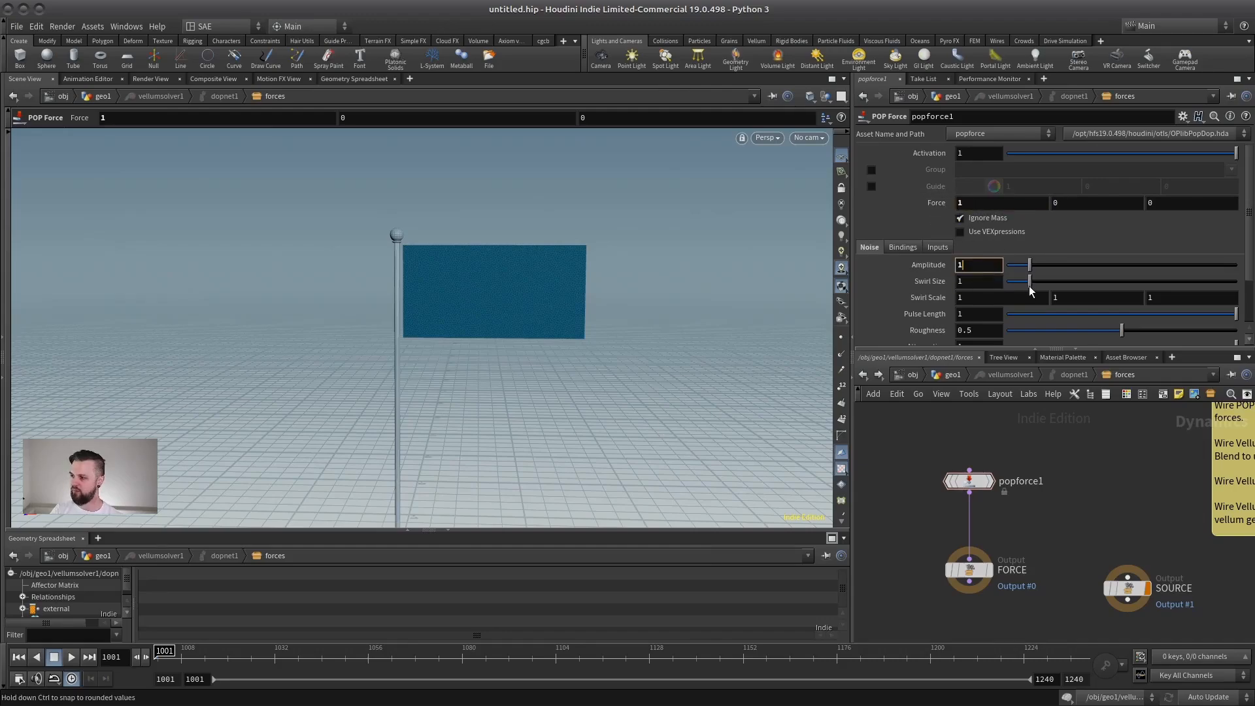
click(72, 657)
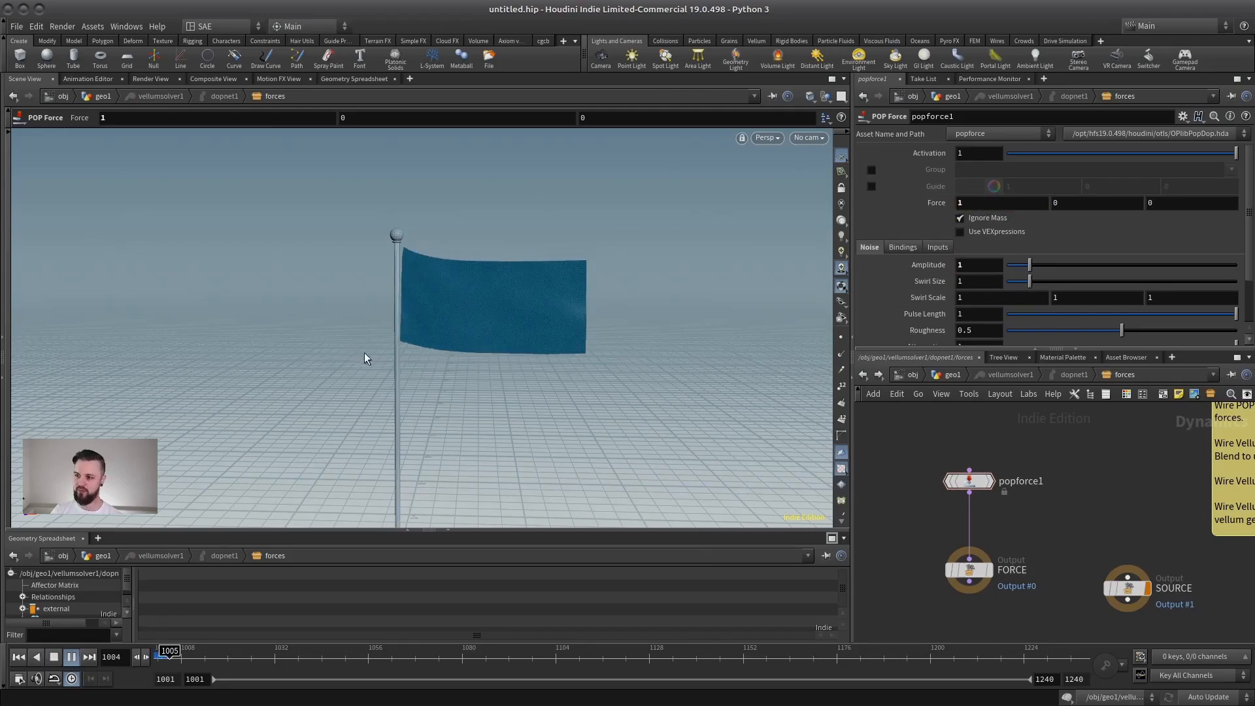
Try an X Force of 3 on popforce1 during playback, and raise it to 8.
double_click(970, 204)
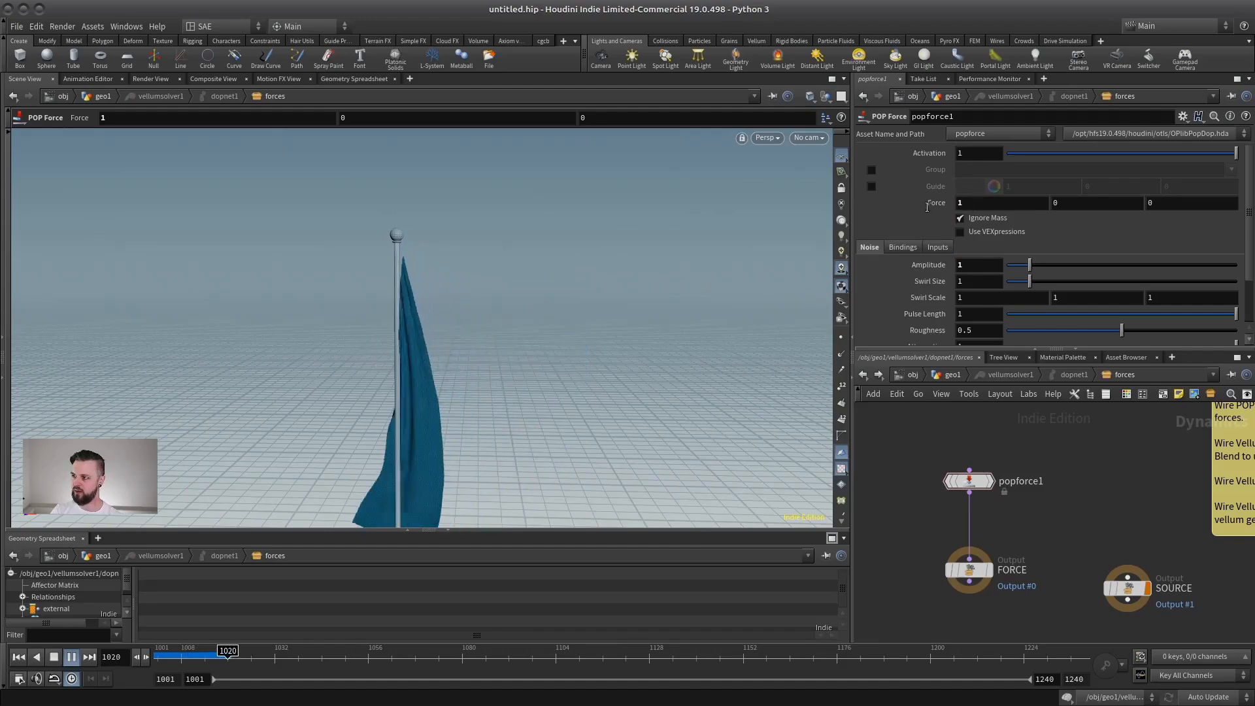
text(3)
click(982, 267)
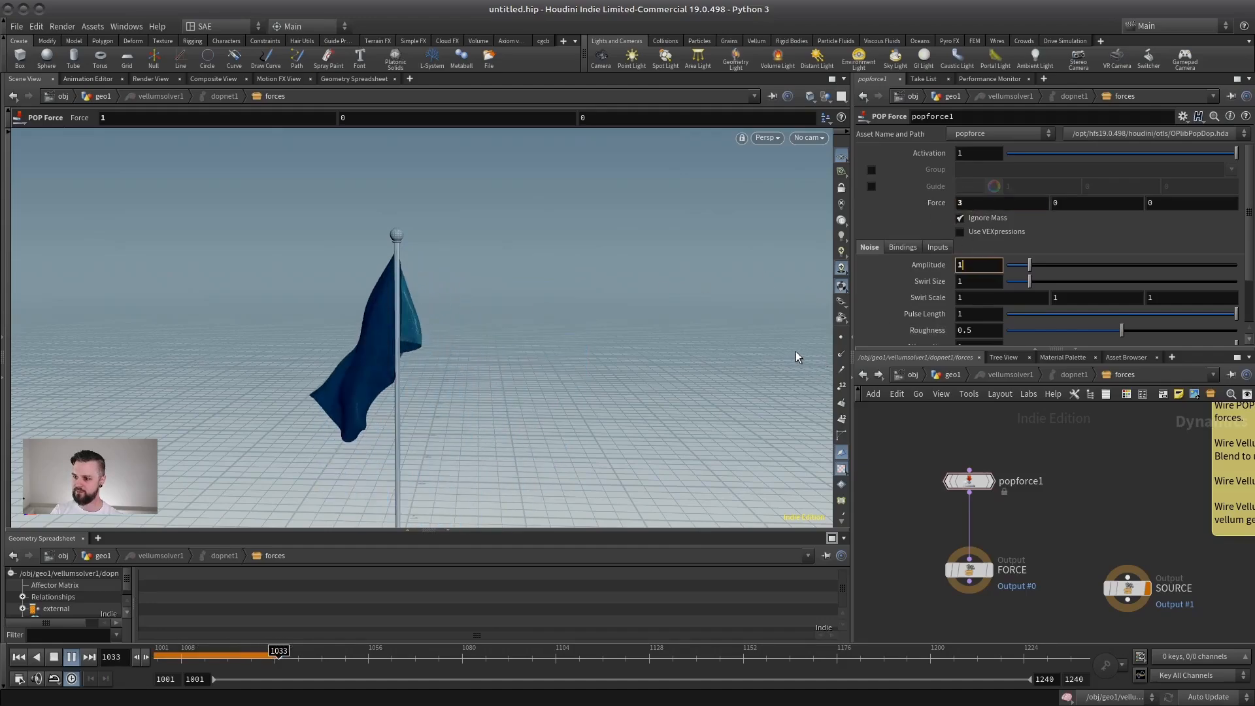
double_click(970, 203)
text(8)
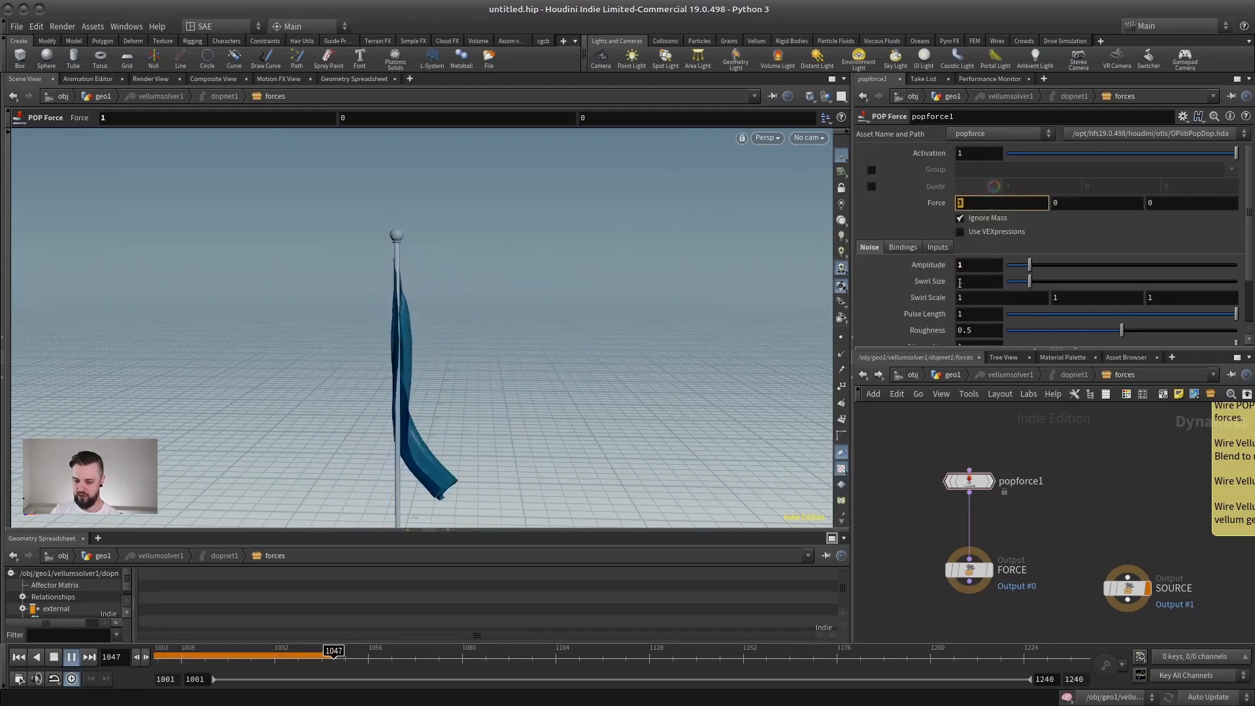
Set popforce1's noise Amplitude to 3 and Swirl Size to 0.5.
click(960, 265)
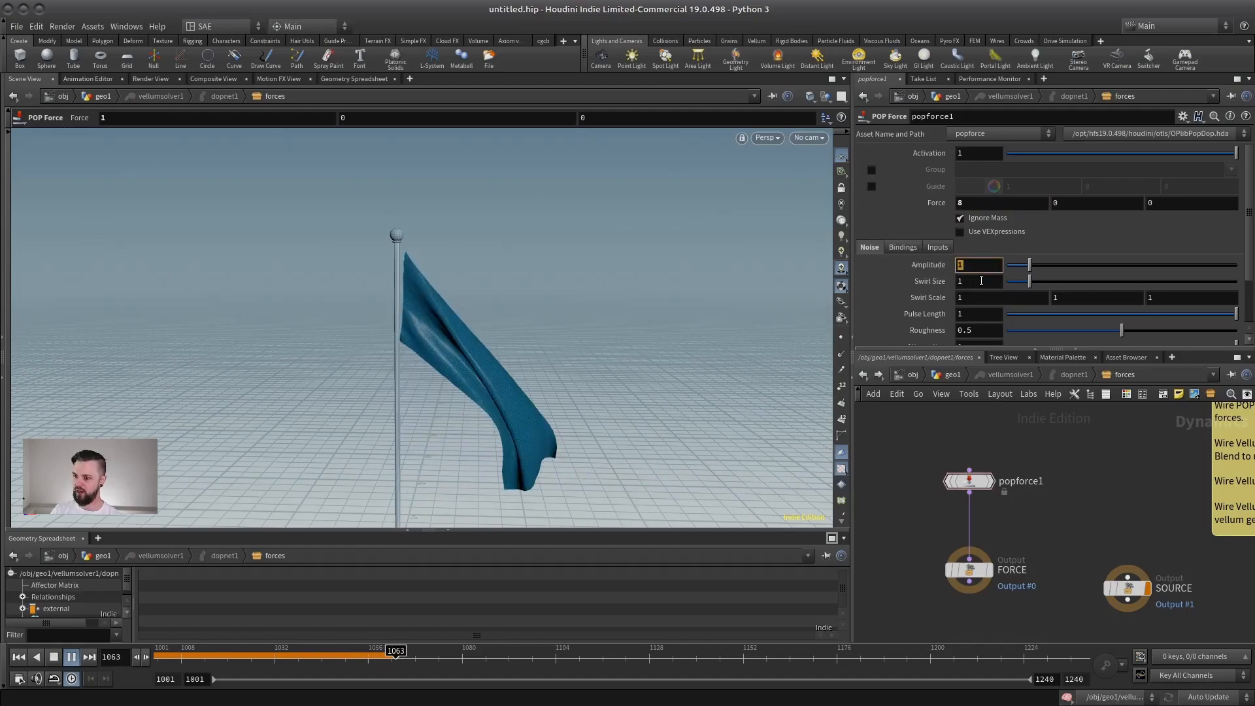
text(3)
key(Tab)
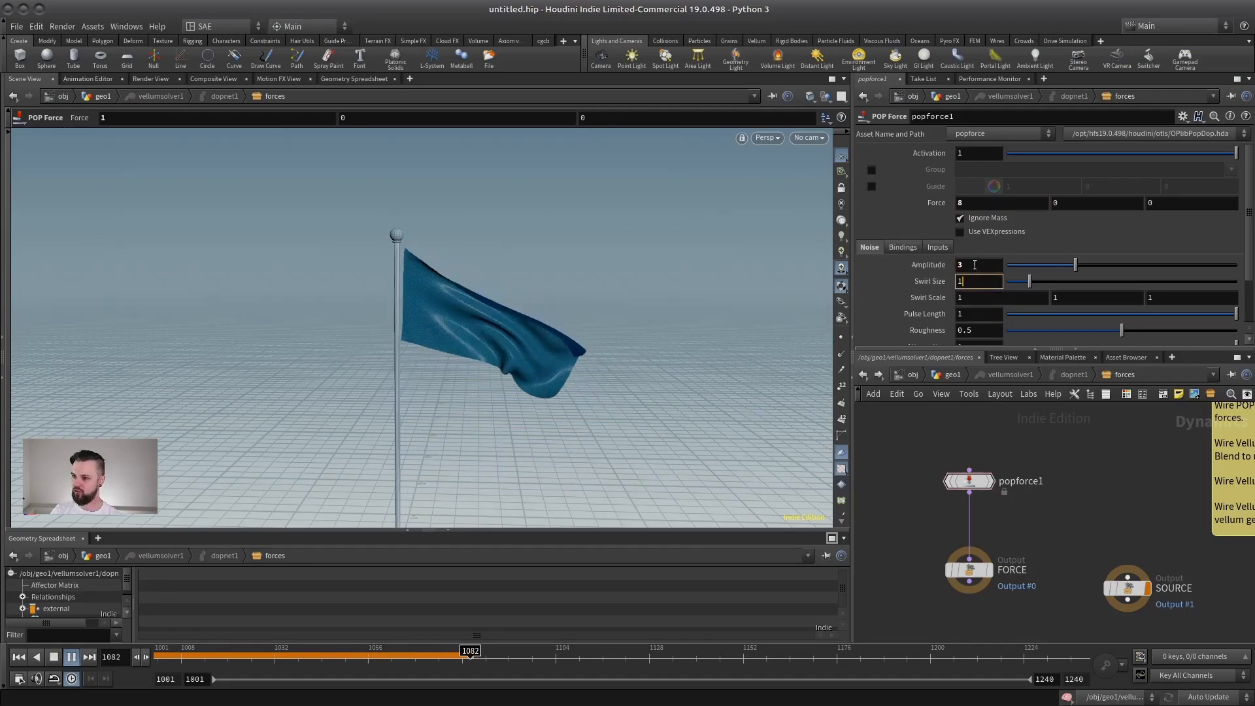
text(.5)
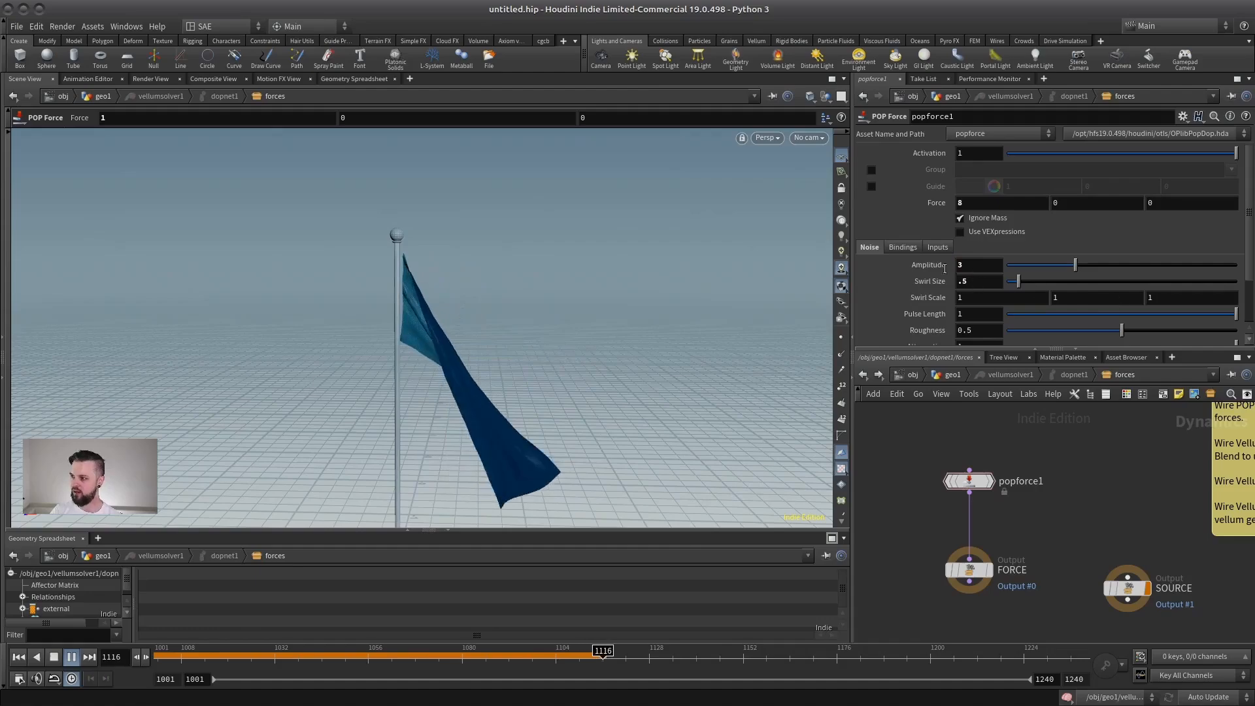
Set popforce1's noise Amplitude to 6 and replay the flag simulation from the first frame.
drag(973, 266, 944, 269)
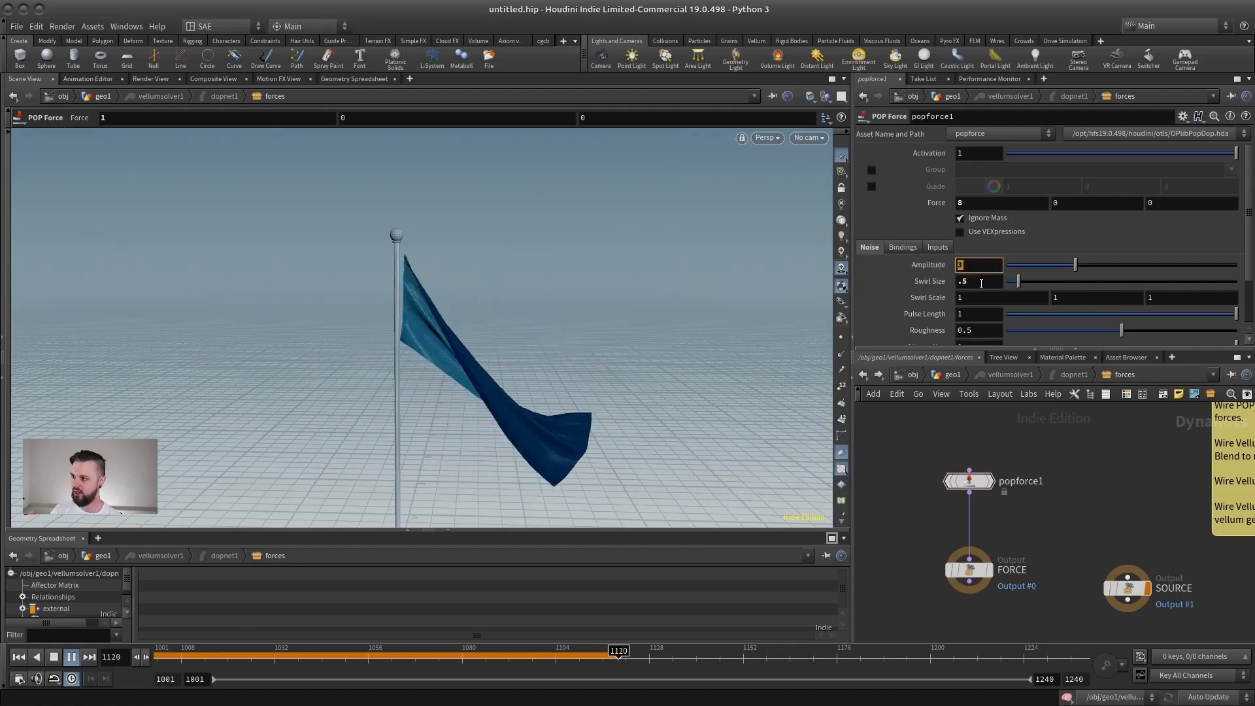
text(6)
key(Tab)
click(55, 660)
click(24, 658)
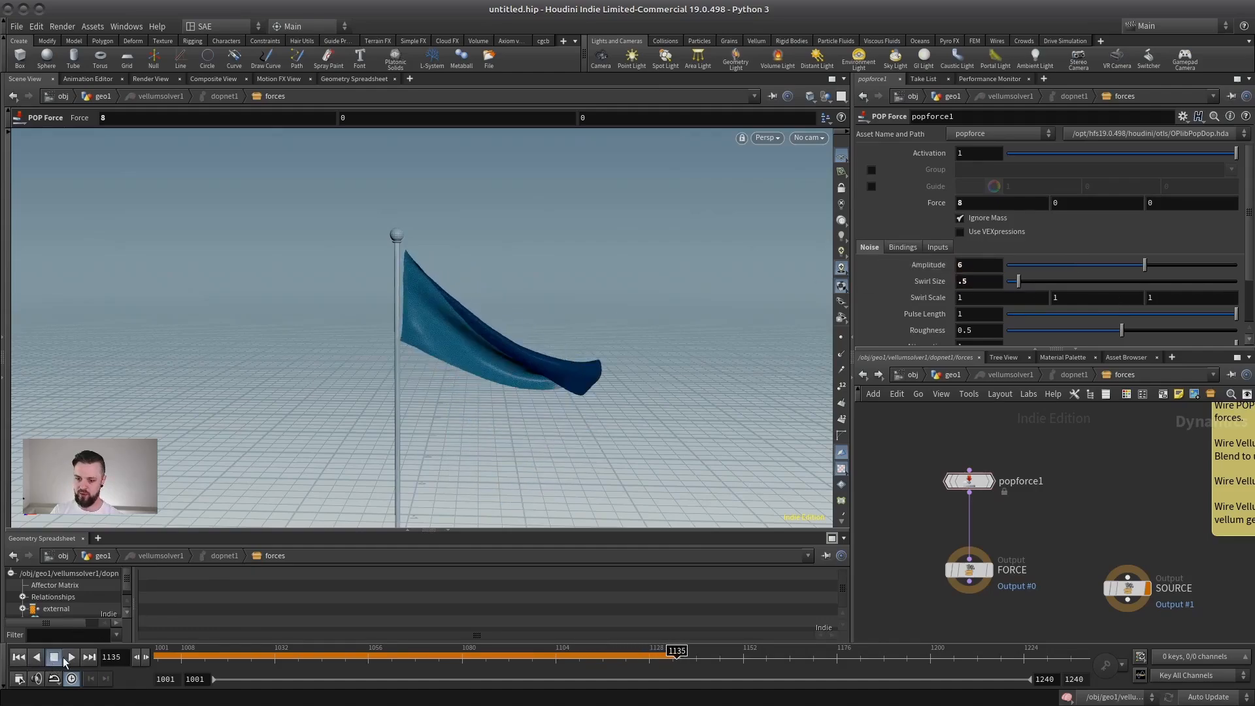
click(71, 656)
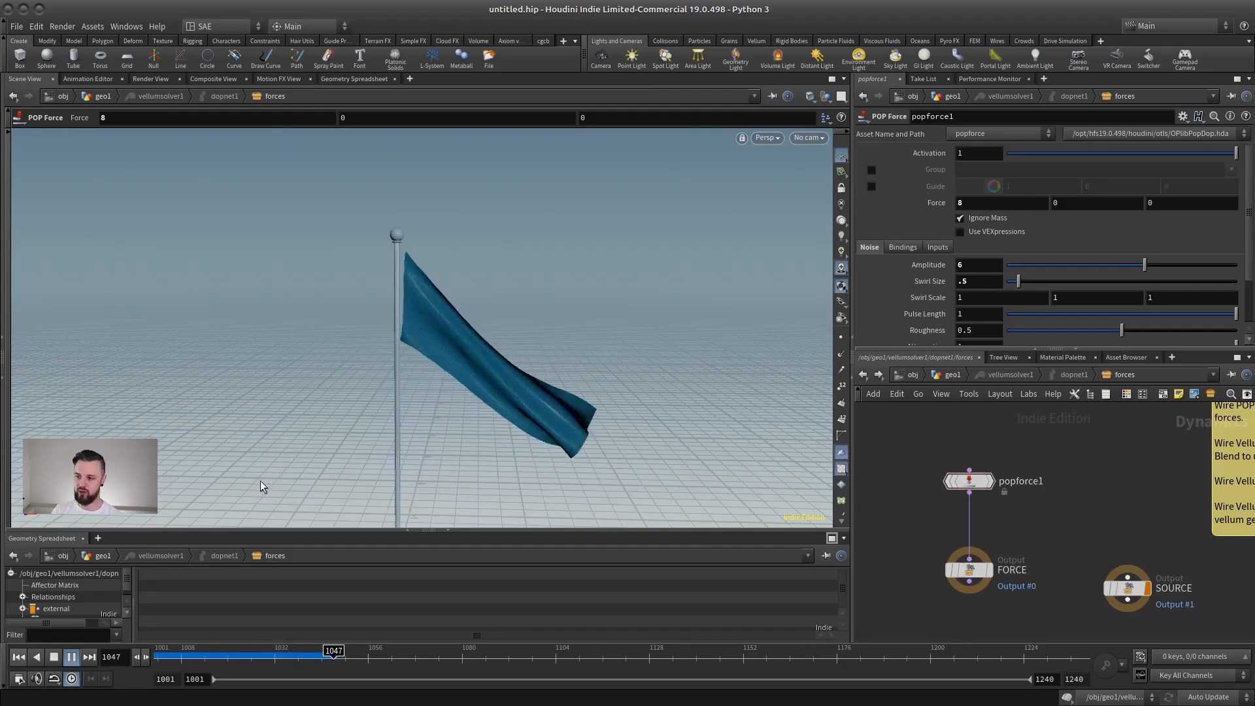
click(55, 657)
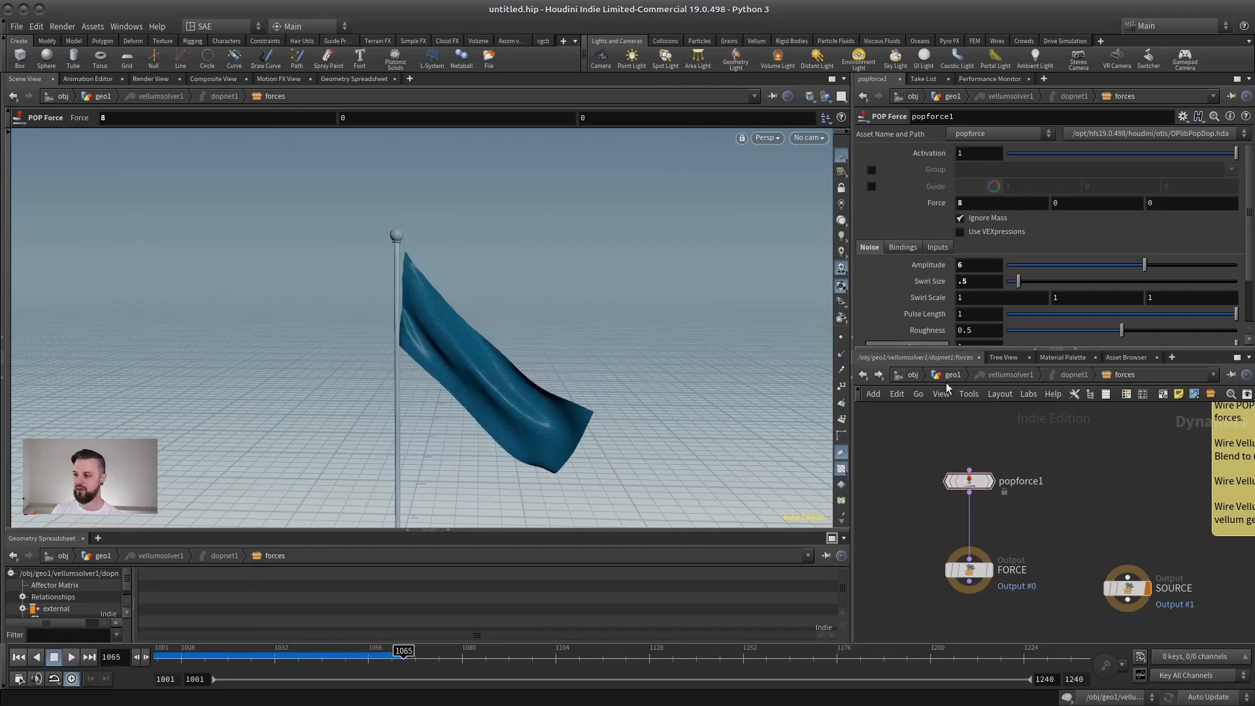
Return to the geo1 network and set planarpatch1's Edge Length to 0.04.
click(953, 378)
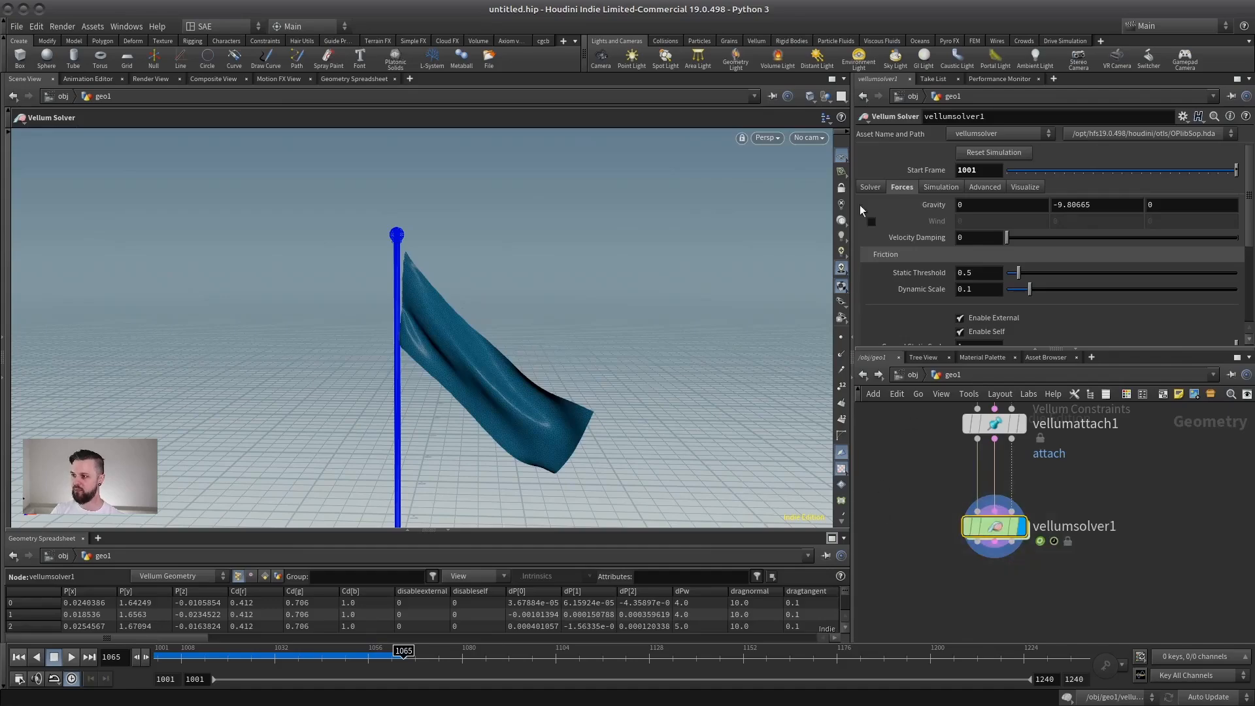
click(870, 188)
middle_drag(954, 521, 1033, 696)
scroll(1037, 598, down, 5)
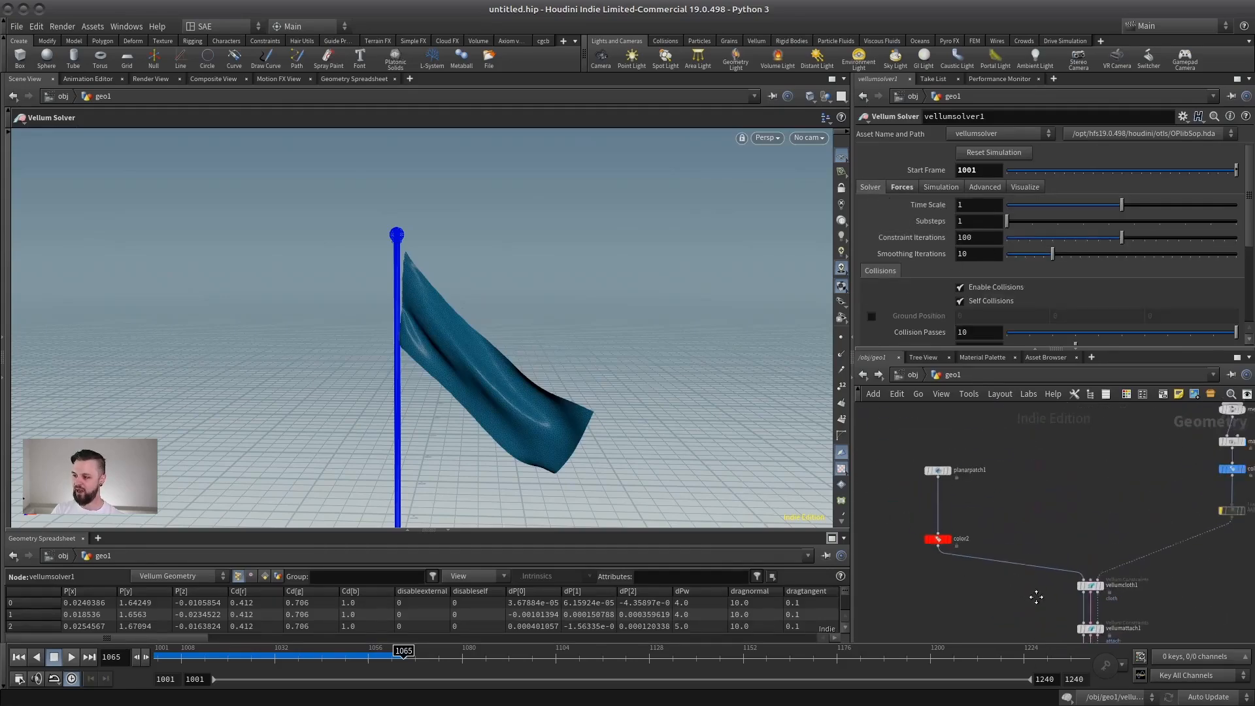
scroll(946, 474, up, 2)
click(948, 479)
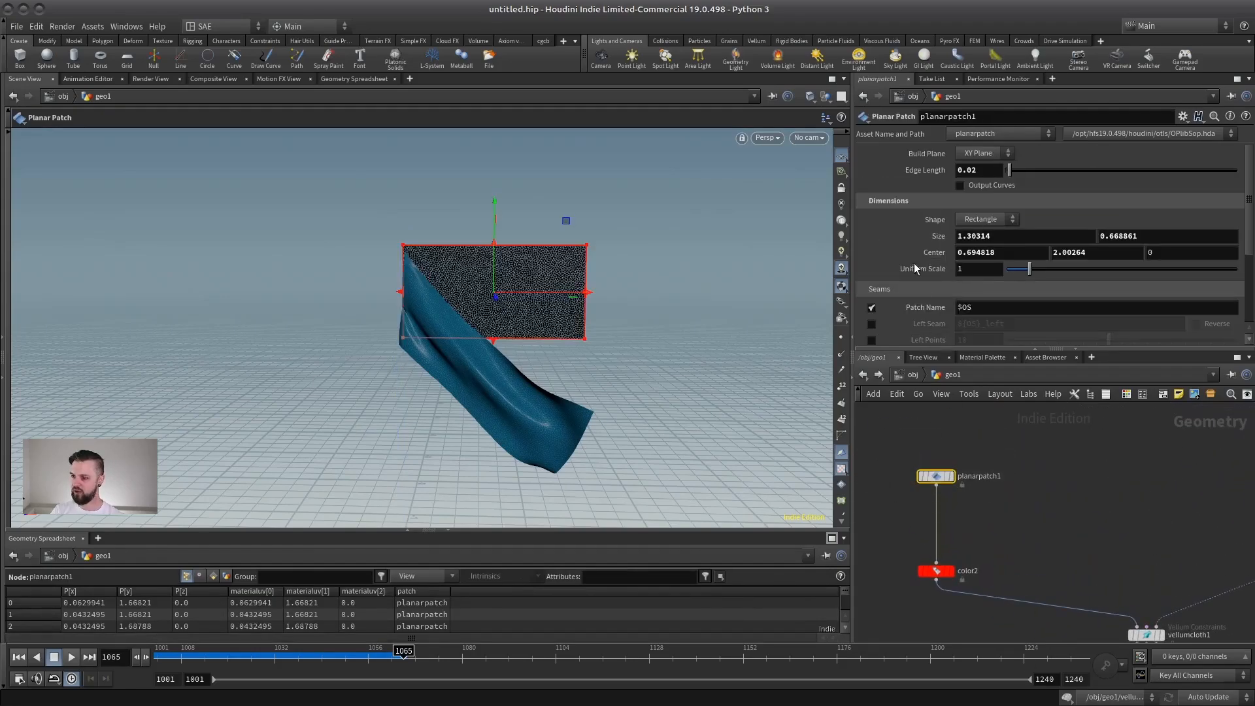
key(Return)
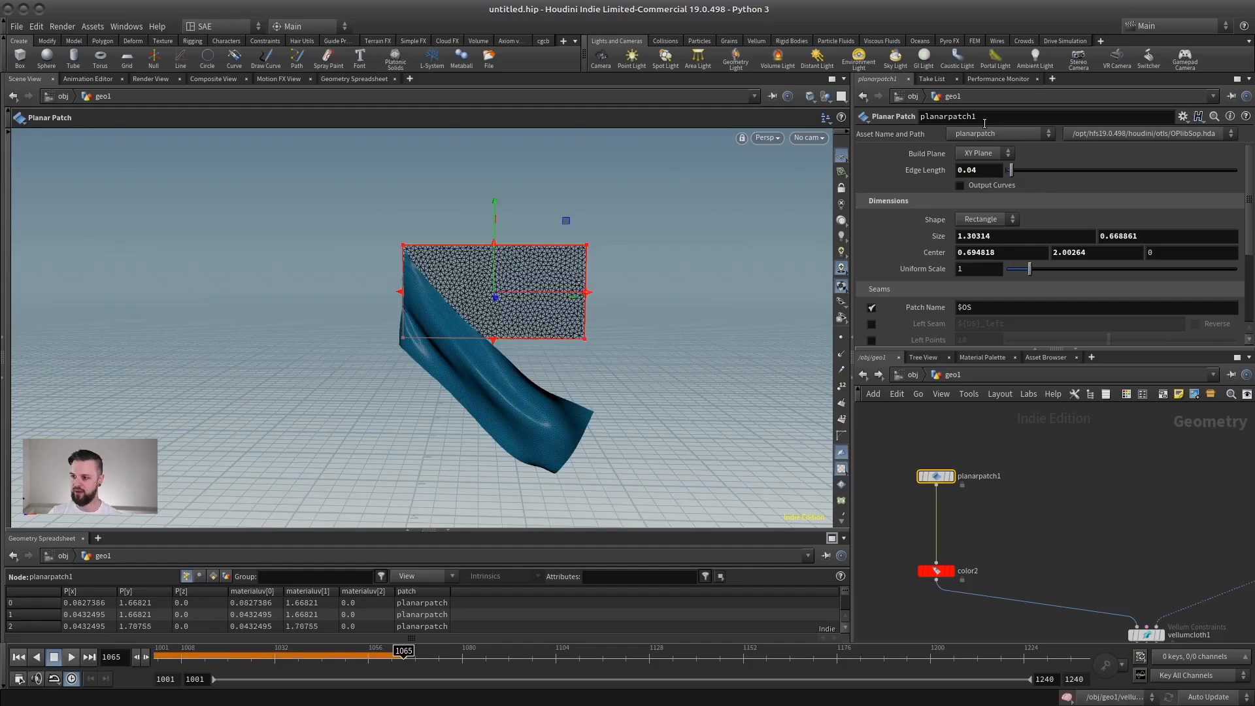
Select vellumsolver1 and play the simulation of the coarser flag mesh from the first frame.
scroll(1051, 510, down, 1)
middle_drag(1053, 507, 970, 328)
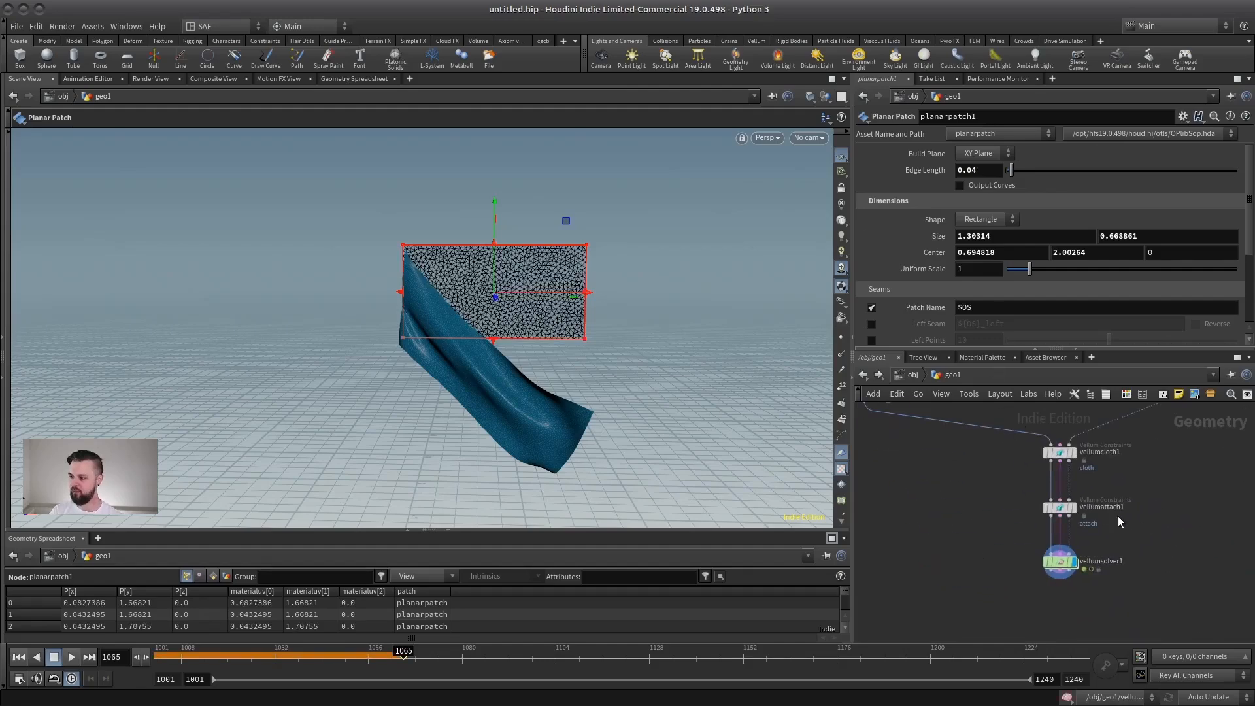
click(1059, 561)
drag(397, 346, 328, 414)
click(19, 657)
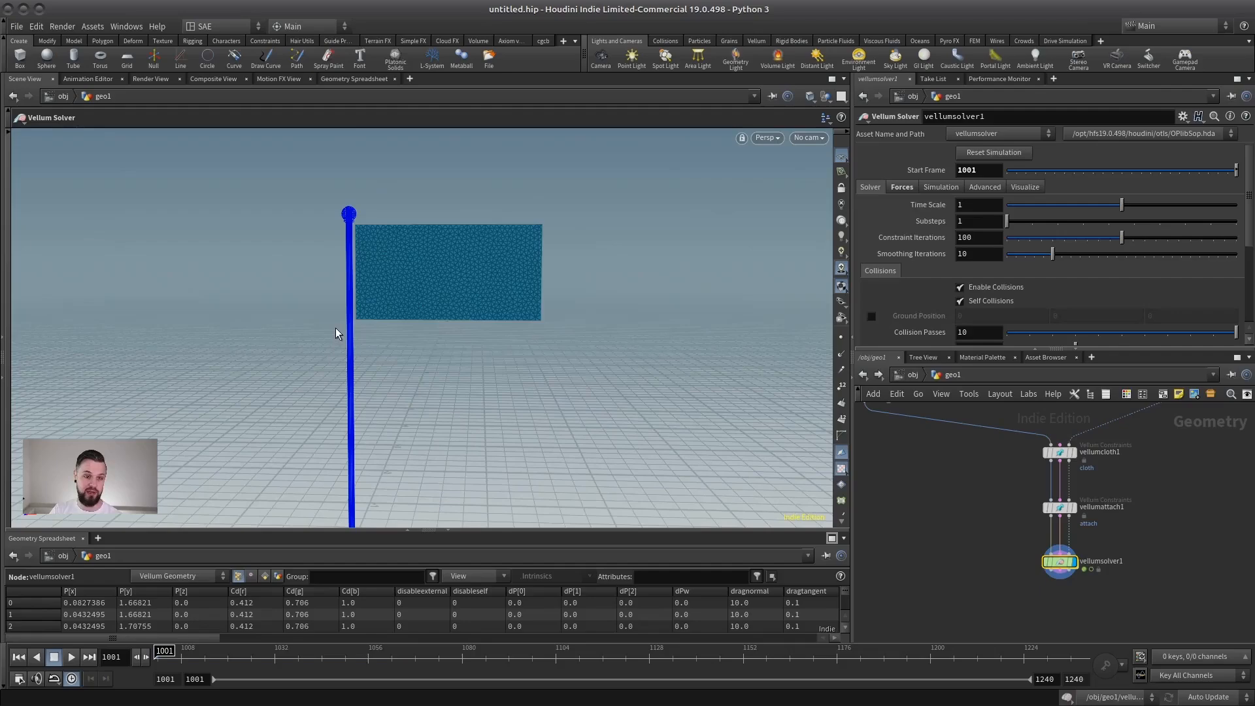
drag(335, 333, 435, 386)
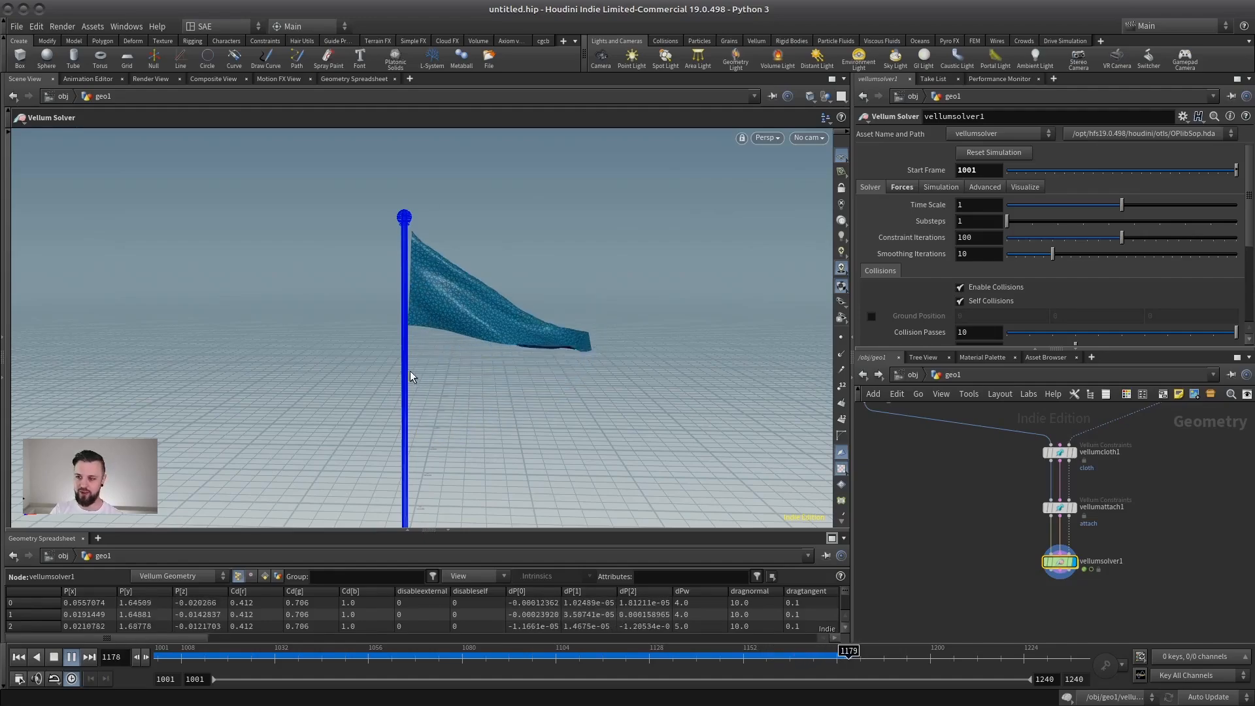
click(71, 657)
Turn off the bypass on the ANIM transform and display it at the first frame, keeping its keyframed rotation.
middle_drag(1107, 482, 921, 651)
scroll(1047, 511, up, 2)
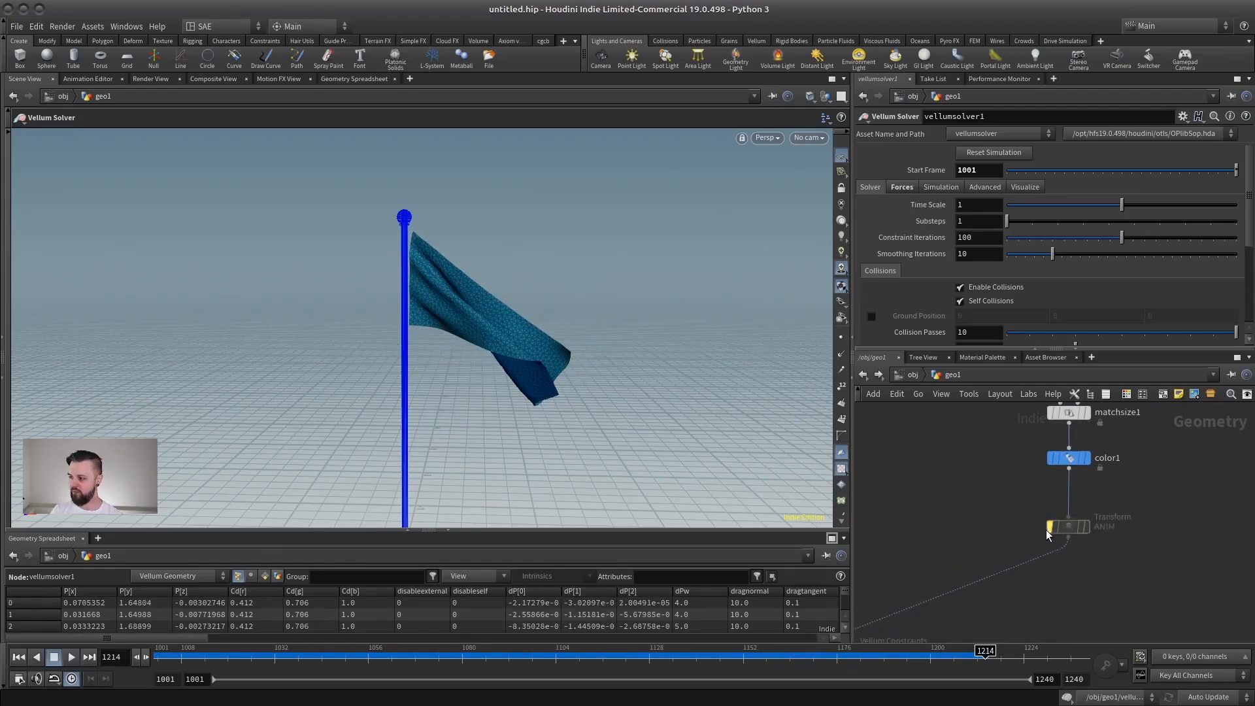
click(1048, 527)
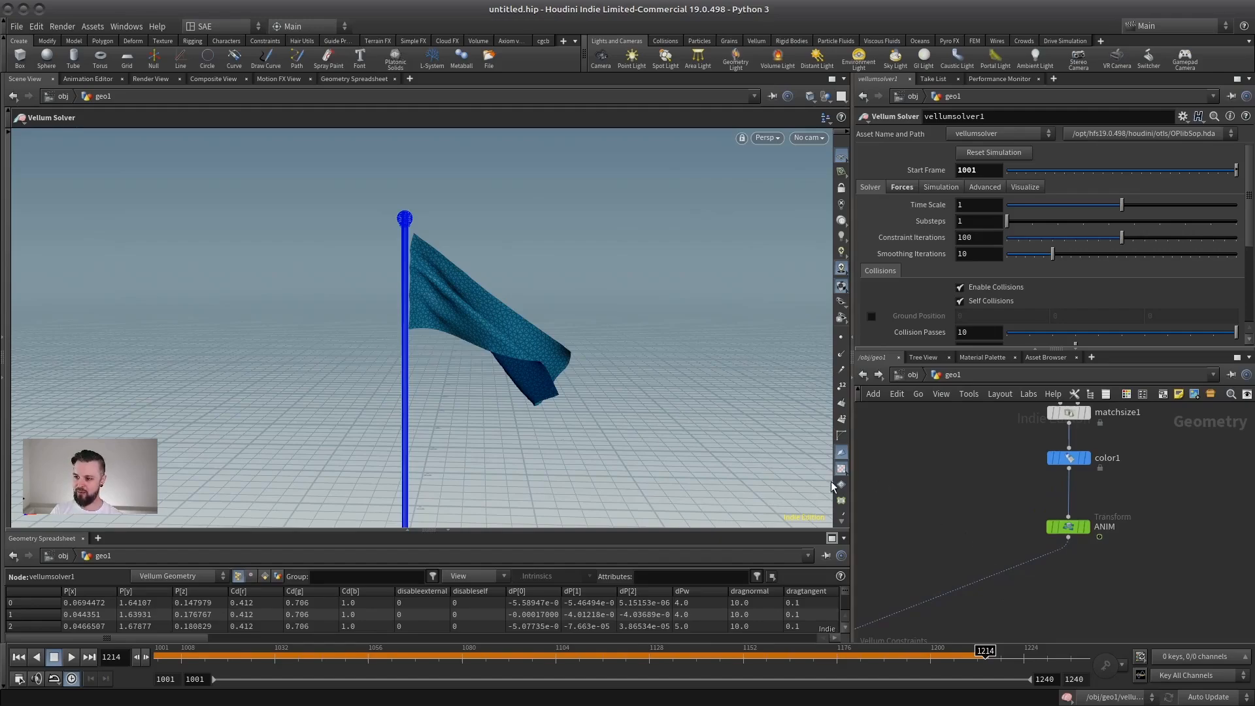
scroll(1046, 522, up, 4)
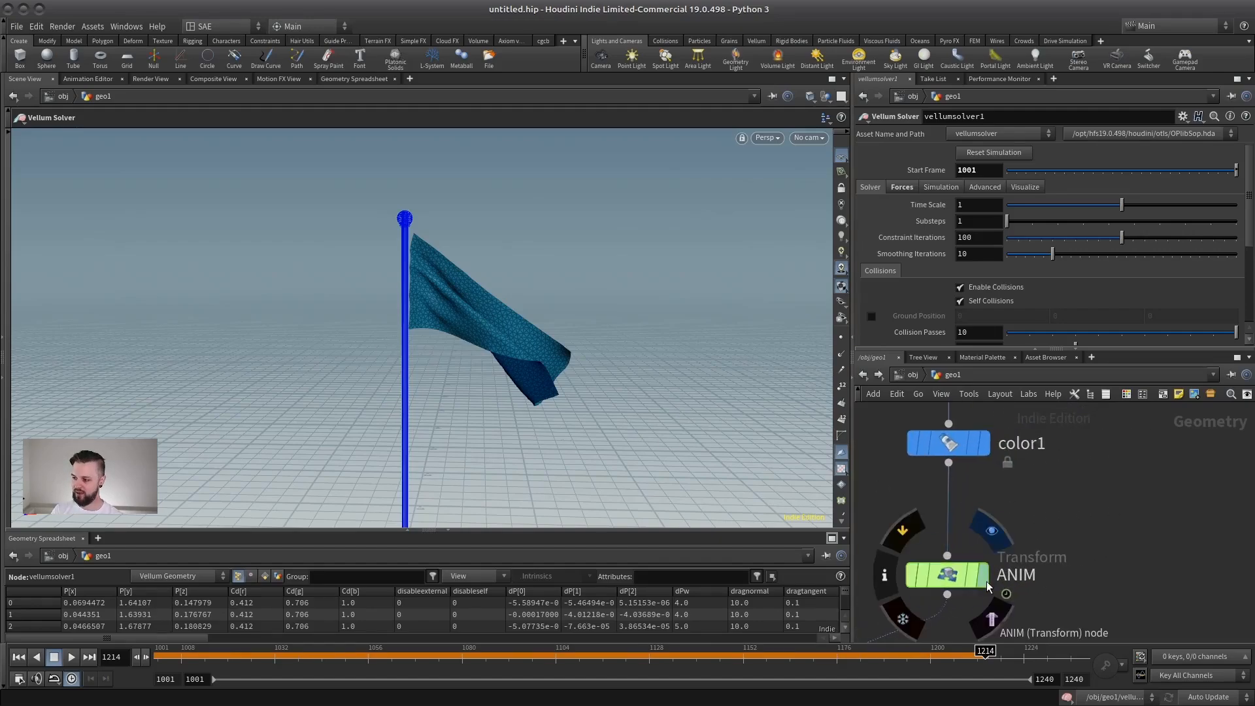
click(985, 581)
click(18, 657)
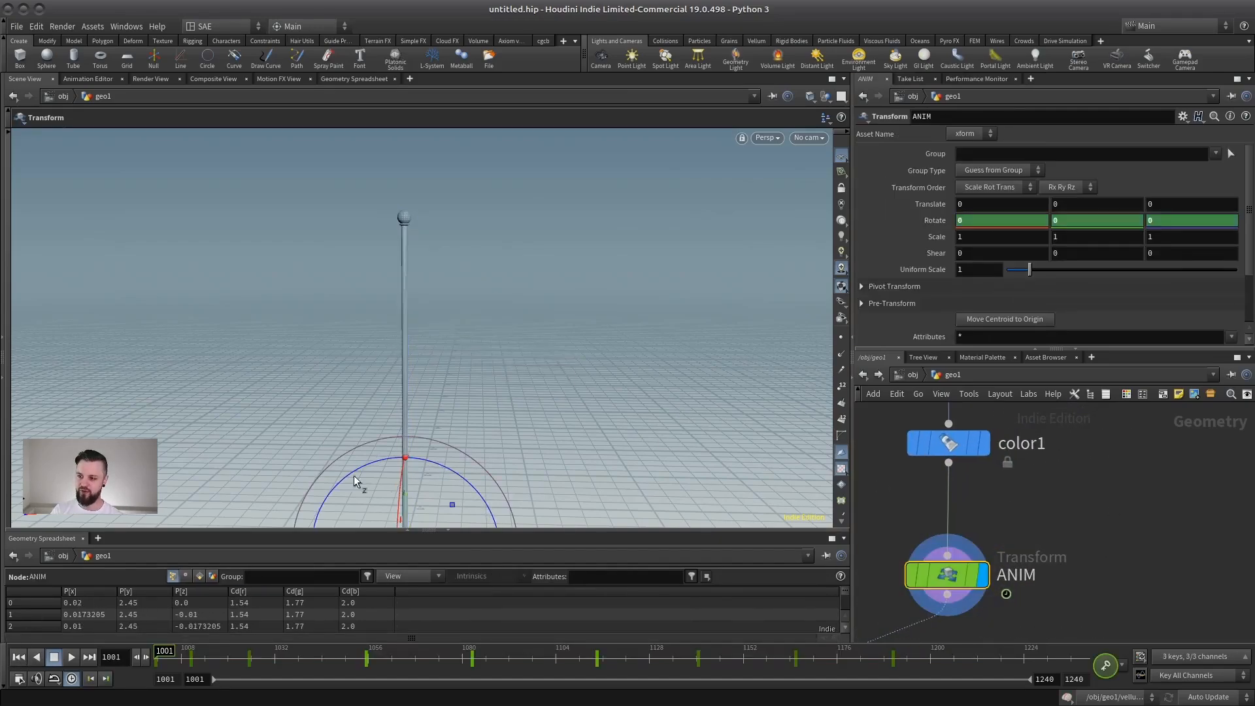
drag(354, 475, 456, 378)
key(ctrl+z)
Display vellumsolver1, play the simulation with the animated flagpole, and return to the first frame.
alt+right_drag(528, 379, 444, 374)
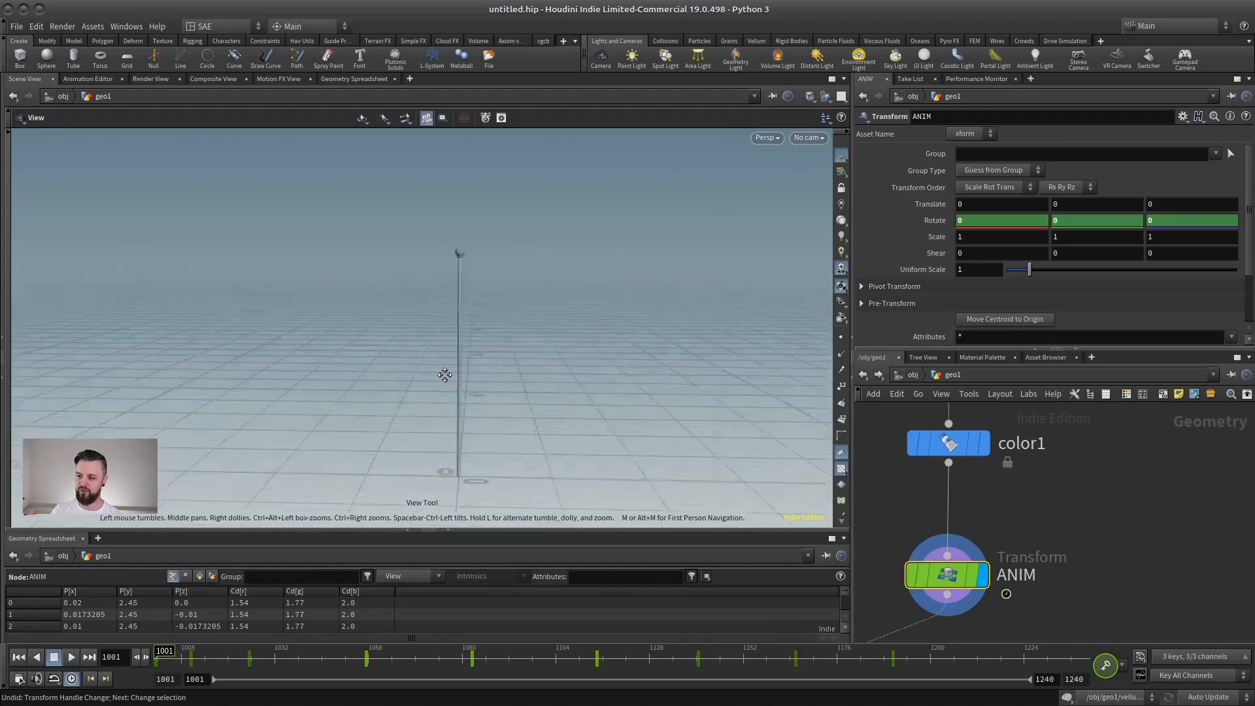
middle_drag(444, 375, 424, 421)
drag(424, 422, 437, 357)
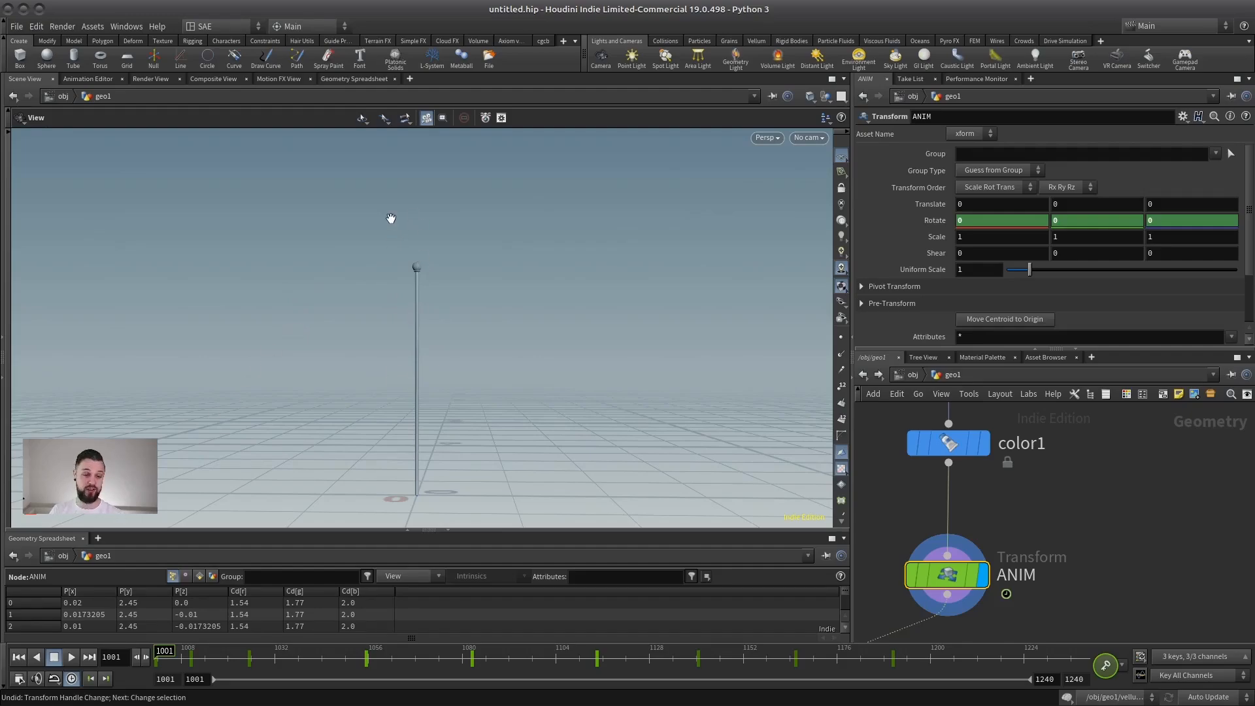
drag(304, 305, 367, 329)
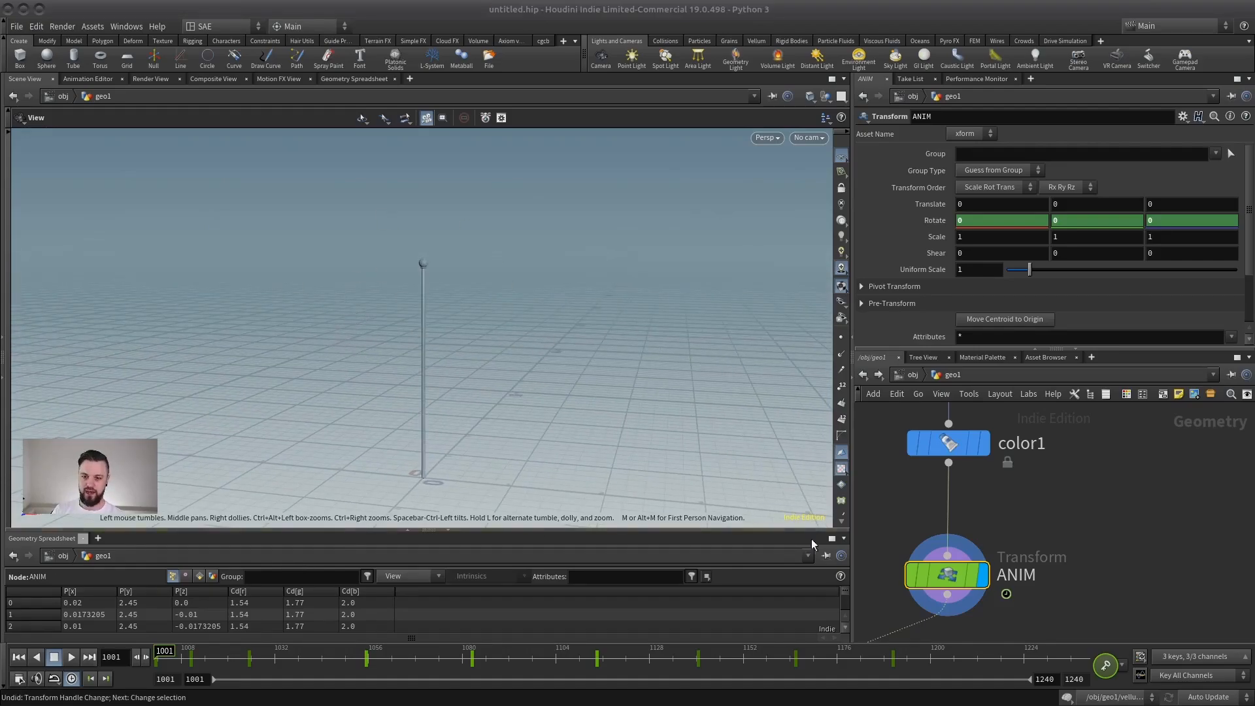
middle_drag(957, 614, 1003, 542)
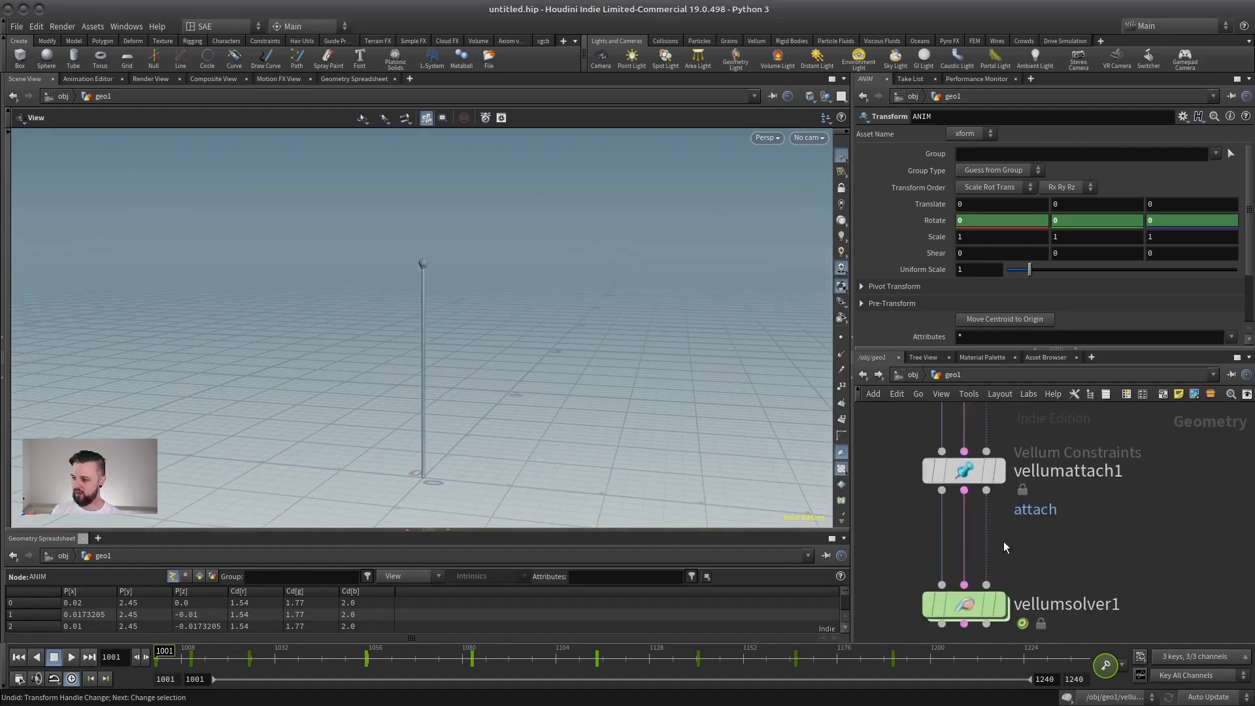
click(1000, 604)
click(71, 657)
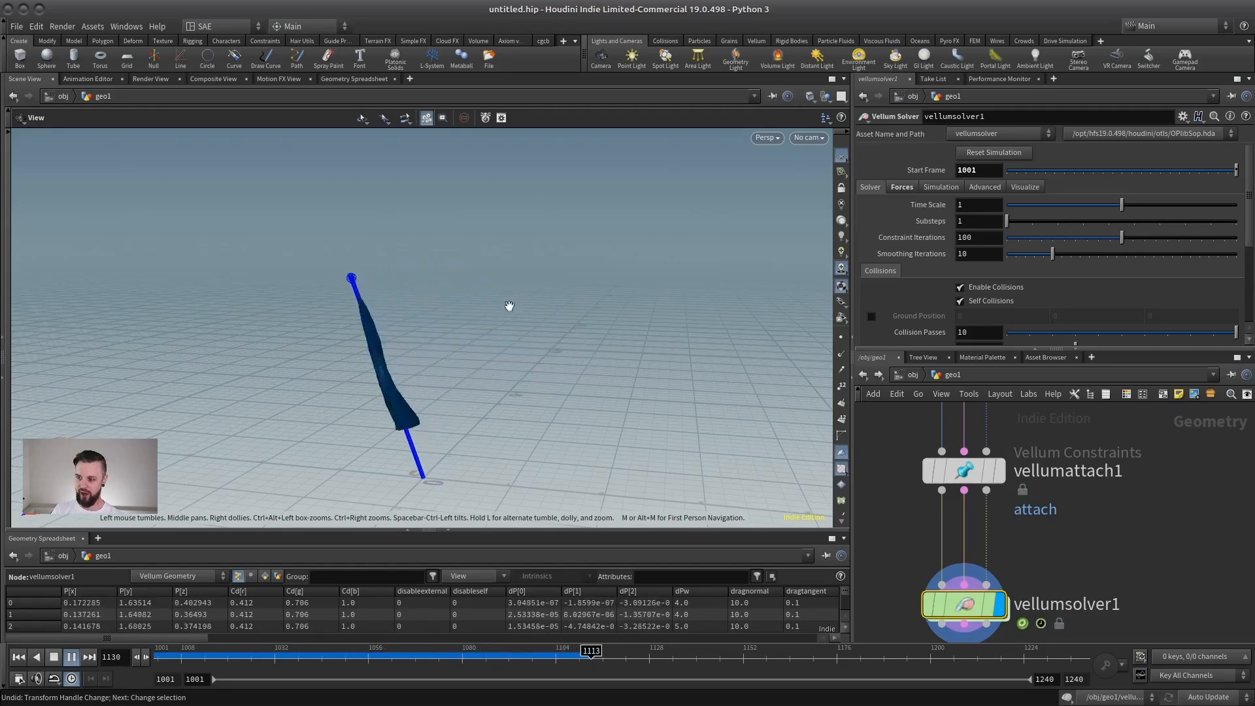
click(54, 657)
click(18, 657)
Display vellumattach1 and examine the attach constraints between the flag's edge and the pole.
click(1001, 471)
click(970, 471)
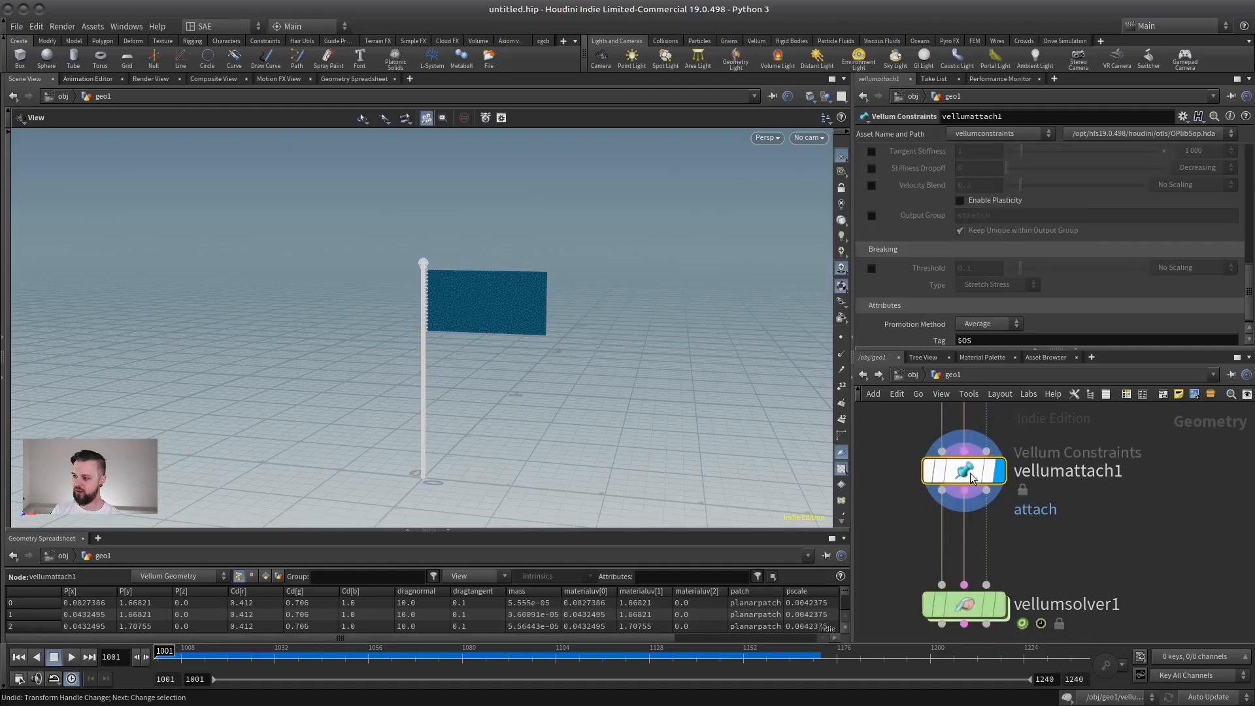
right_drag(449, 322, 530, 316)
drag(530, 316, 387, 141)
drag(1065, 354, 1065, 497)
drag(1249, 301, 1247, 178)
right_drag(542, 306, 390, 332)
drag(579, 304, 535, 308)
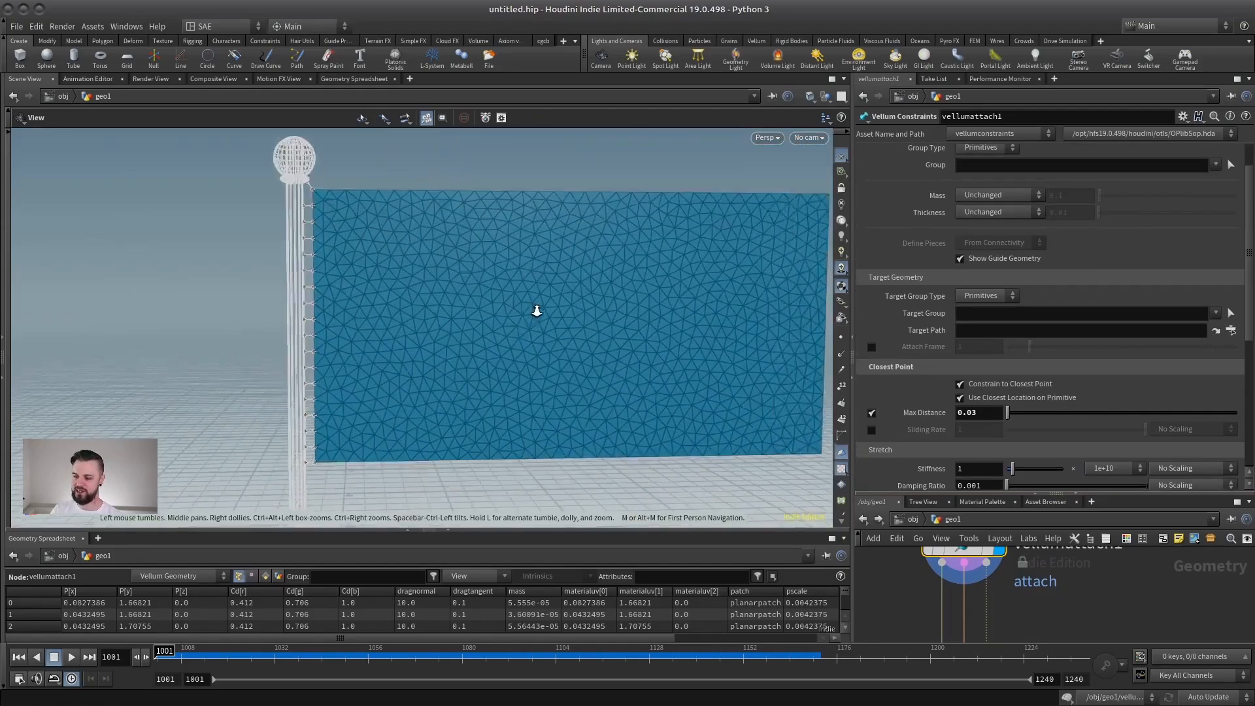
right_drag(536, 308, 392, 308)
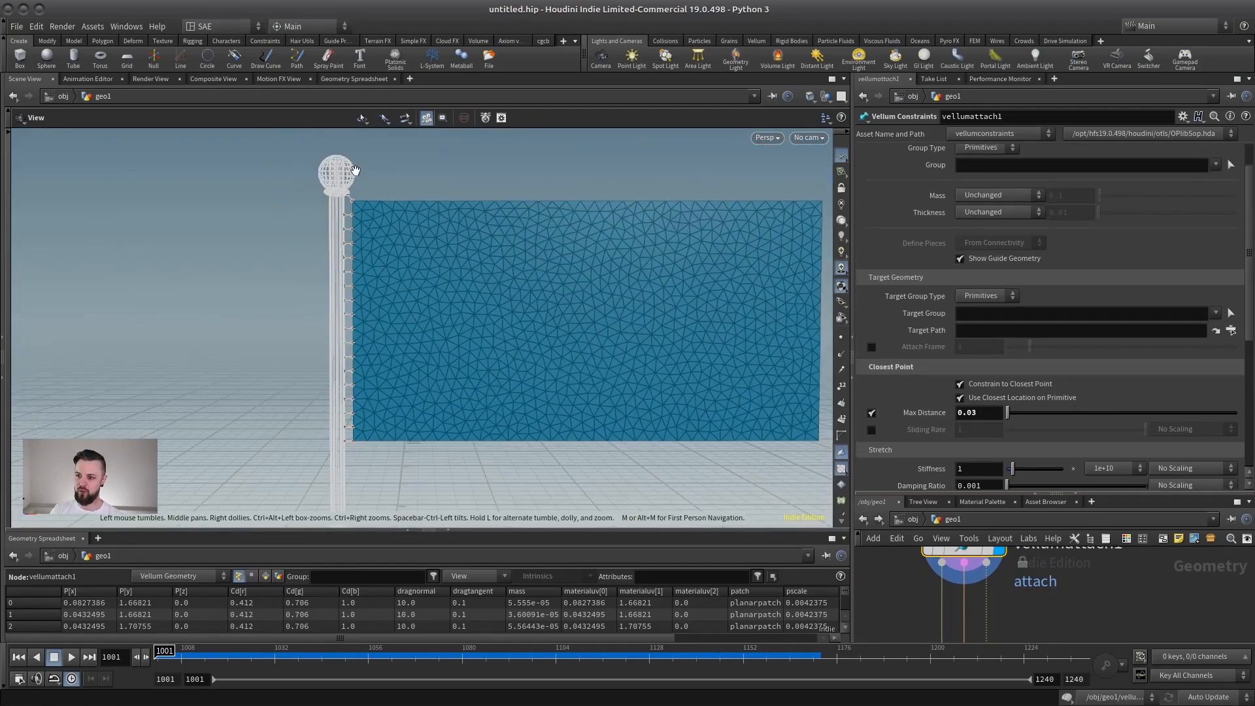
drag(360, 282, 398, 283)
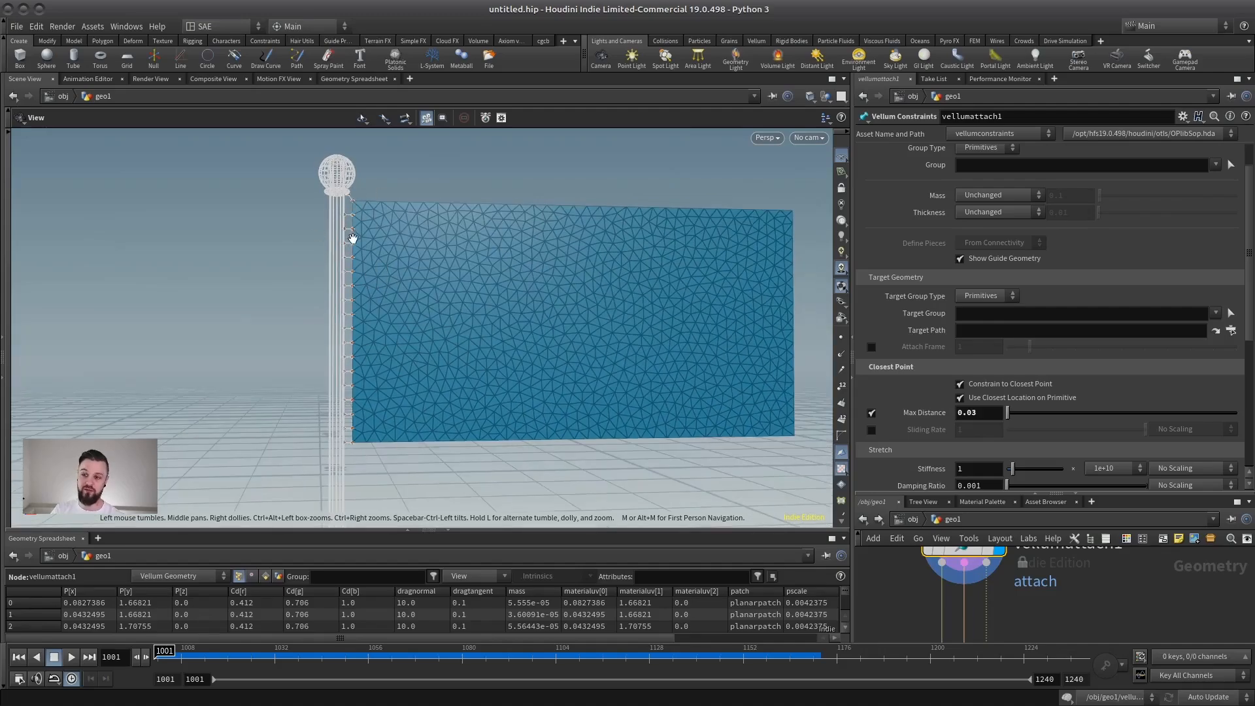
right_drag(351, 227, 417, 289)
drag(349, 239, 348, 370)
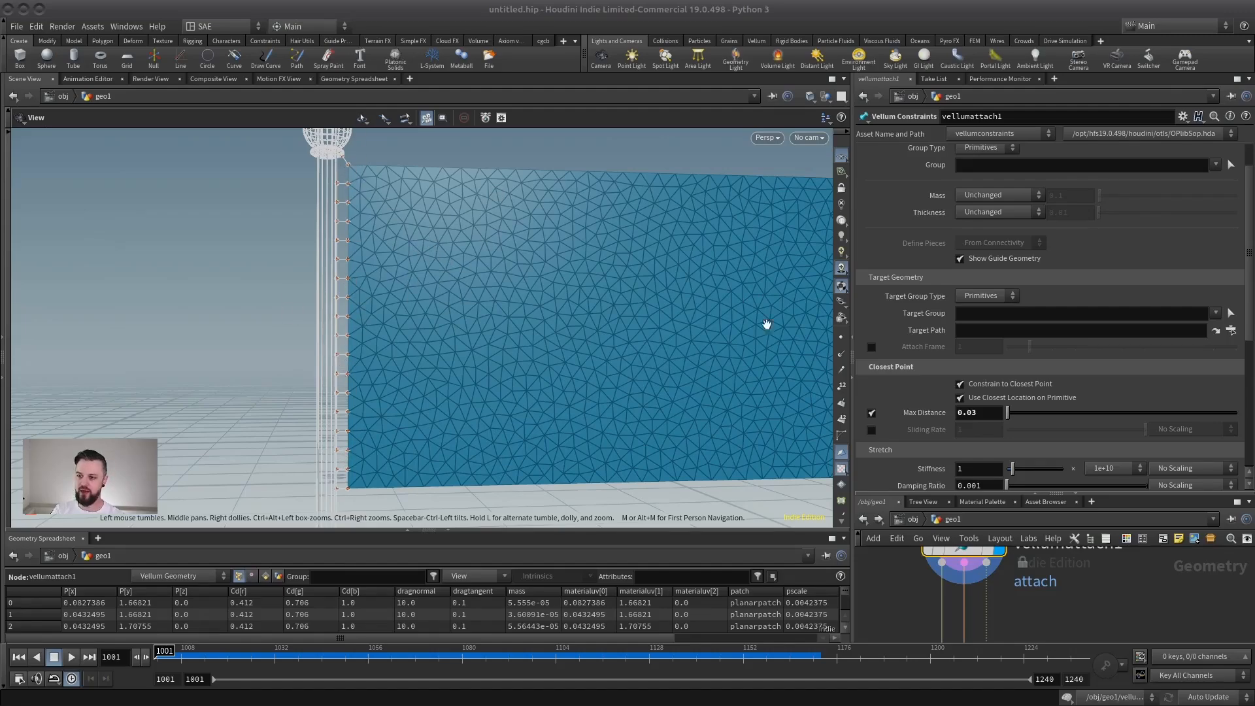
Turn off Max Distance on vellumattach1 and open its geometry Group value for editing.
drag(1031, 488, 1030, 482)
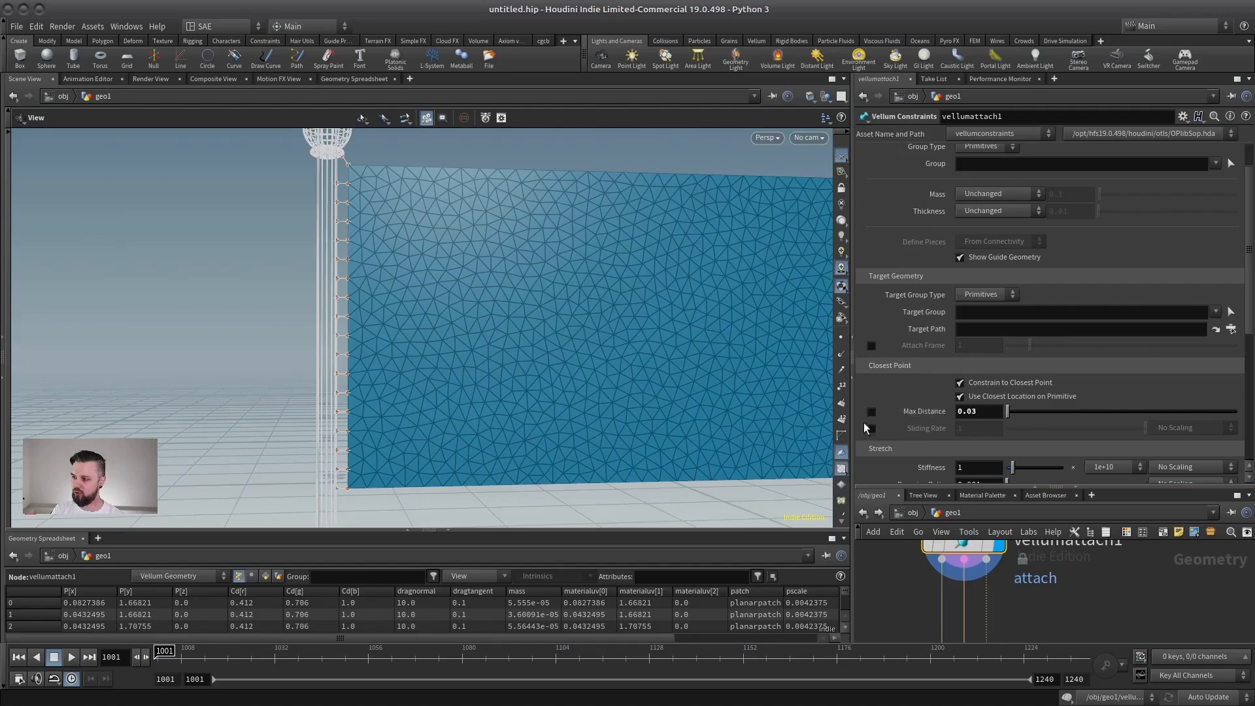
scroll(992, 301, up, 2)
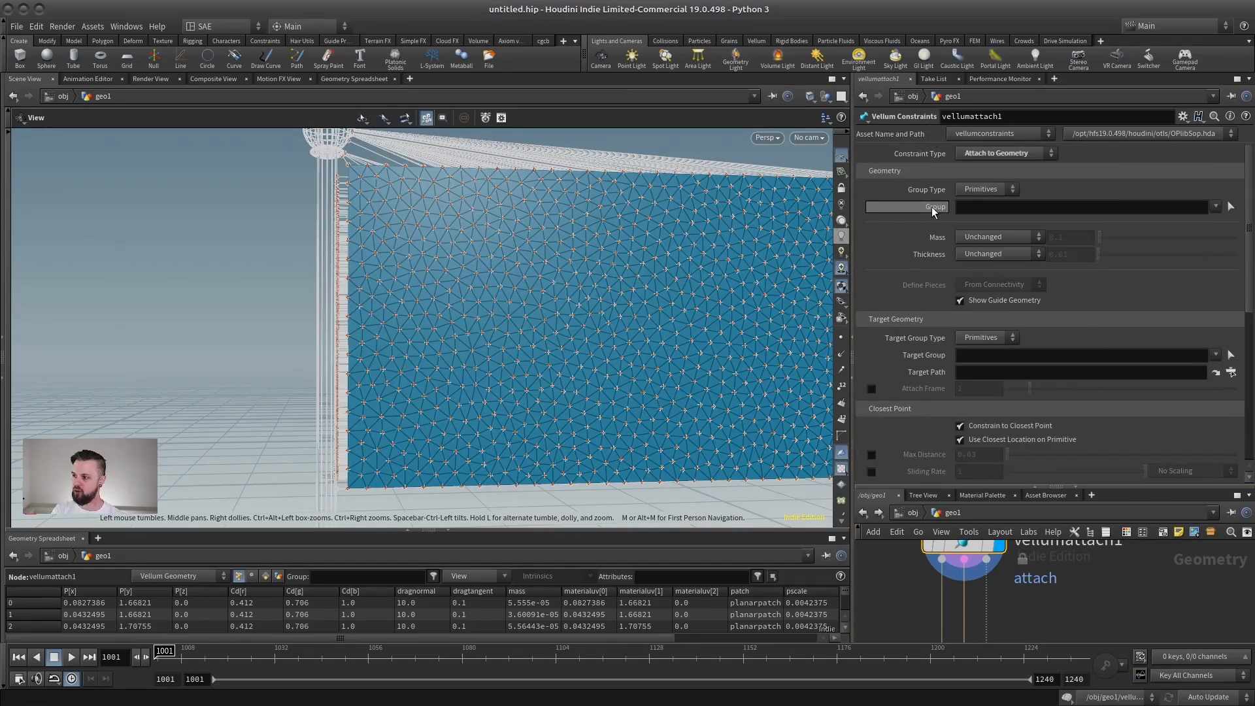
click(970, 206)
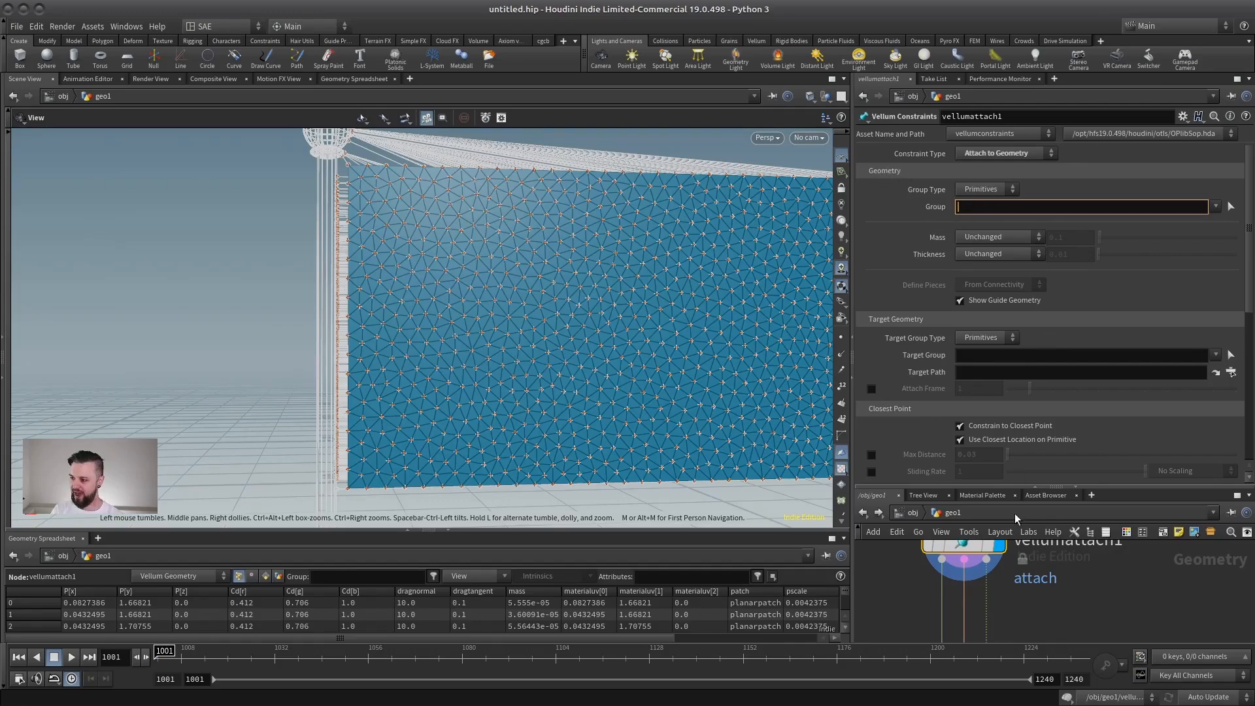
Display planarpatch1 and insert a Group Create node between planarpatch1 and color2.
drag(1002, 487, 986, 206)
middle_drag(969, 314, 1204, 502)
middle_drag(898, 340, 1138, 496)
middle_drag(1000, 347, 987, 525)
click(984, 416)
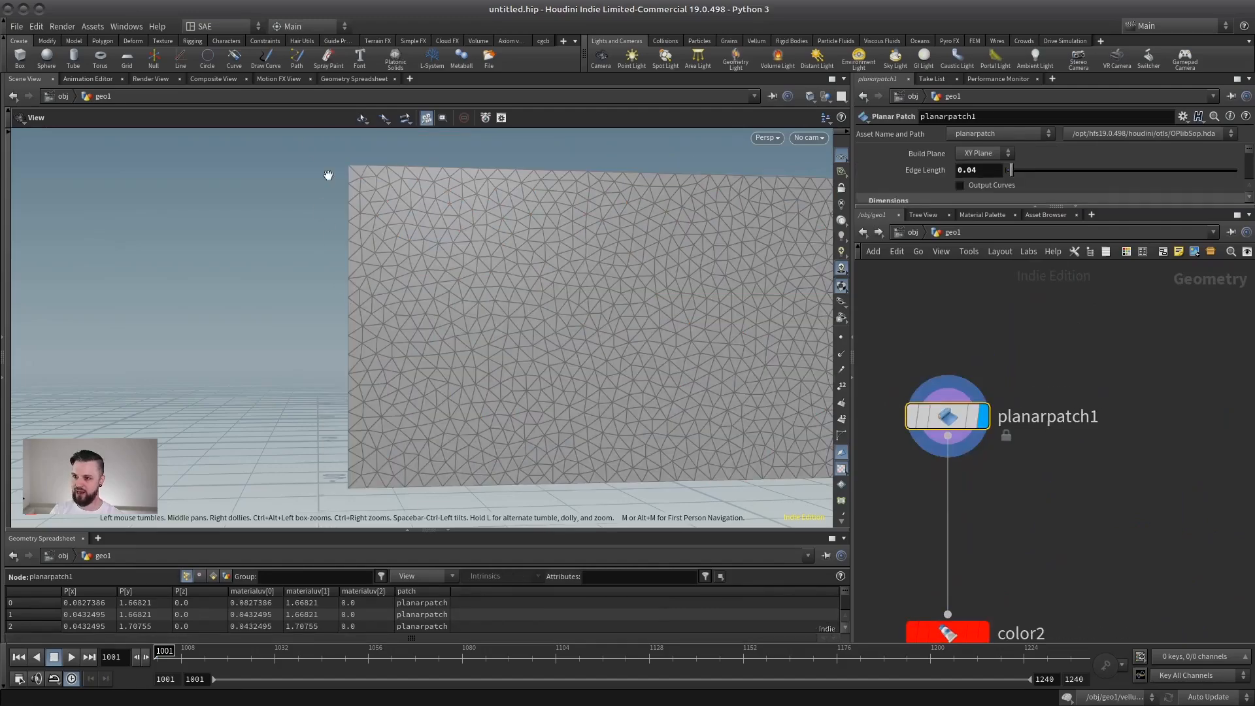
middle_drag(1047, 497, 985, 393)
key(Tab)
text(grou)
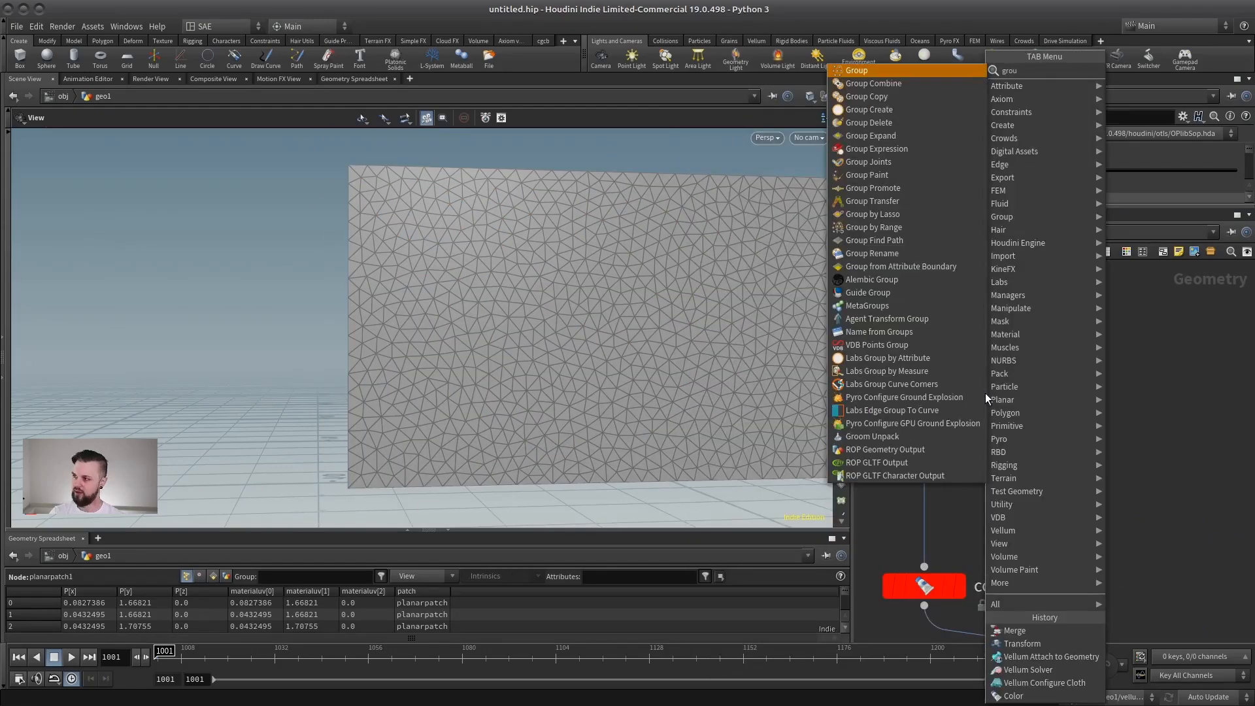
key(Return)
click(927, 489)
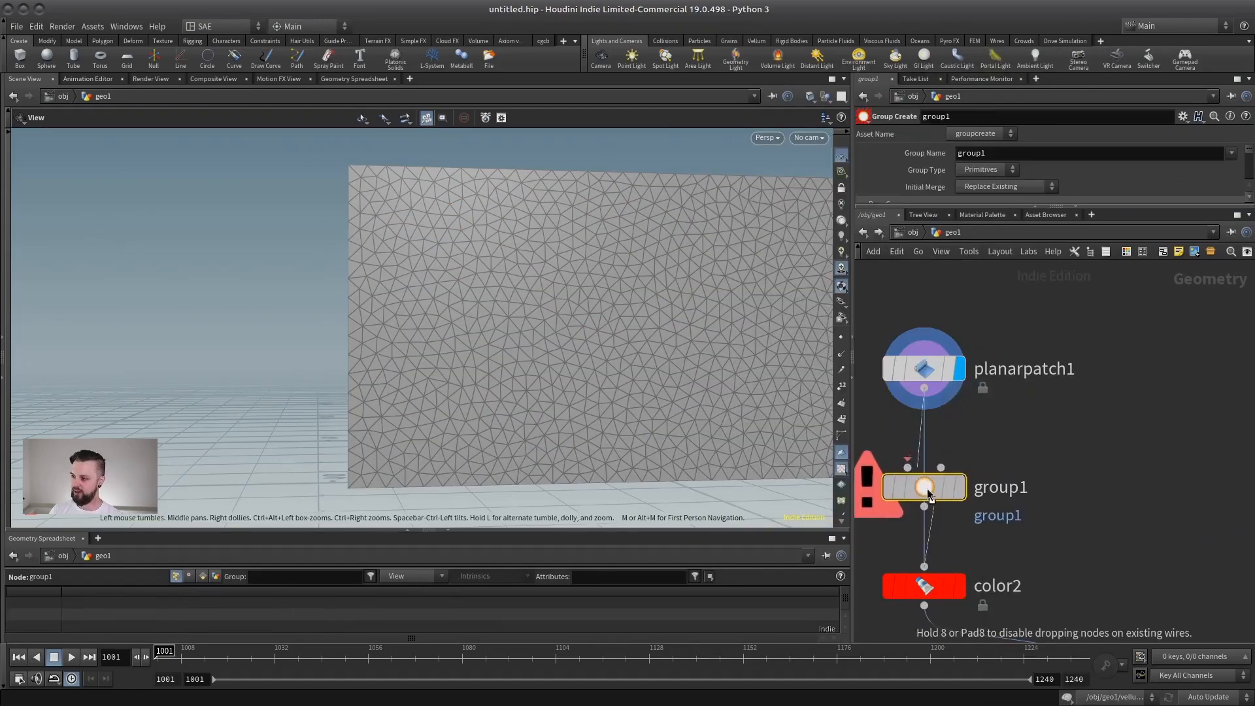
Make group1 a Points group named attachGrp, disable its Base Group, and enable Keep in Bounding Regions.
click(990, 170)
click(972, 195)
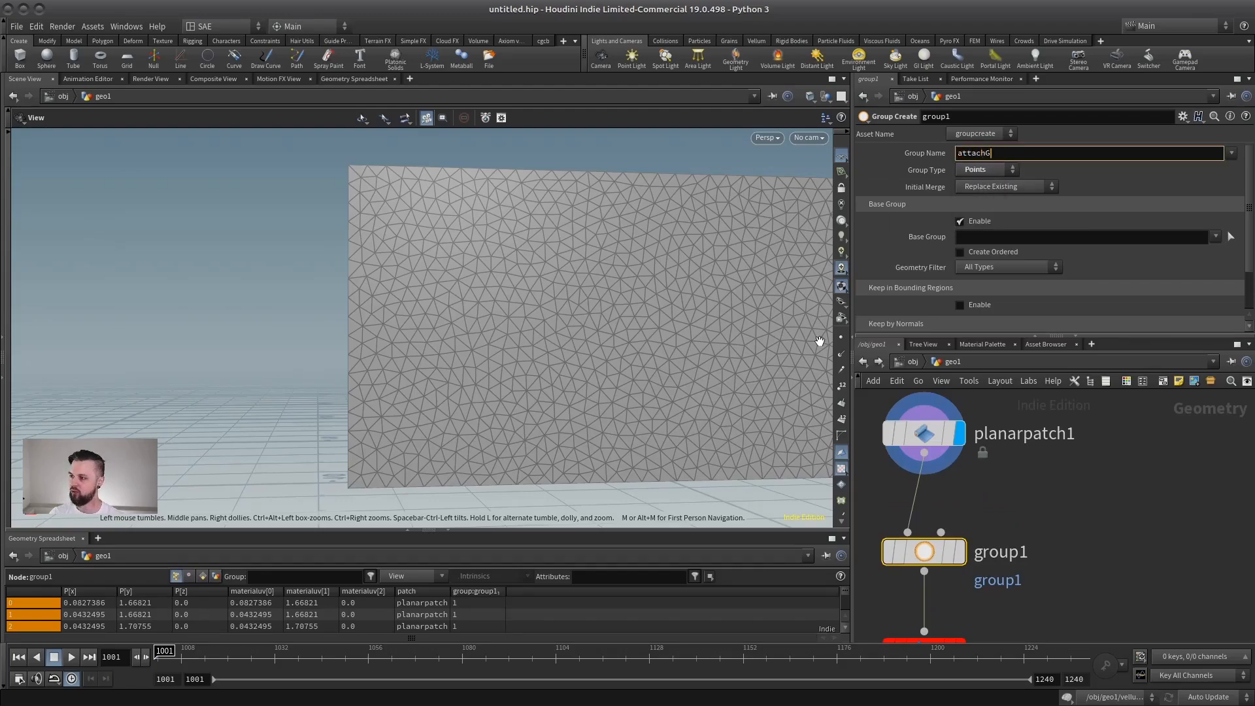
key(Return)
click(960, 221)
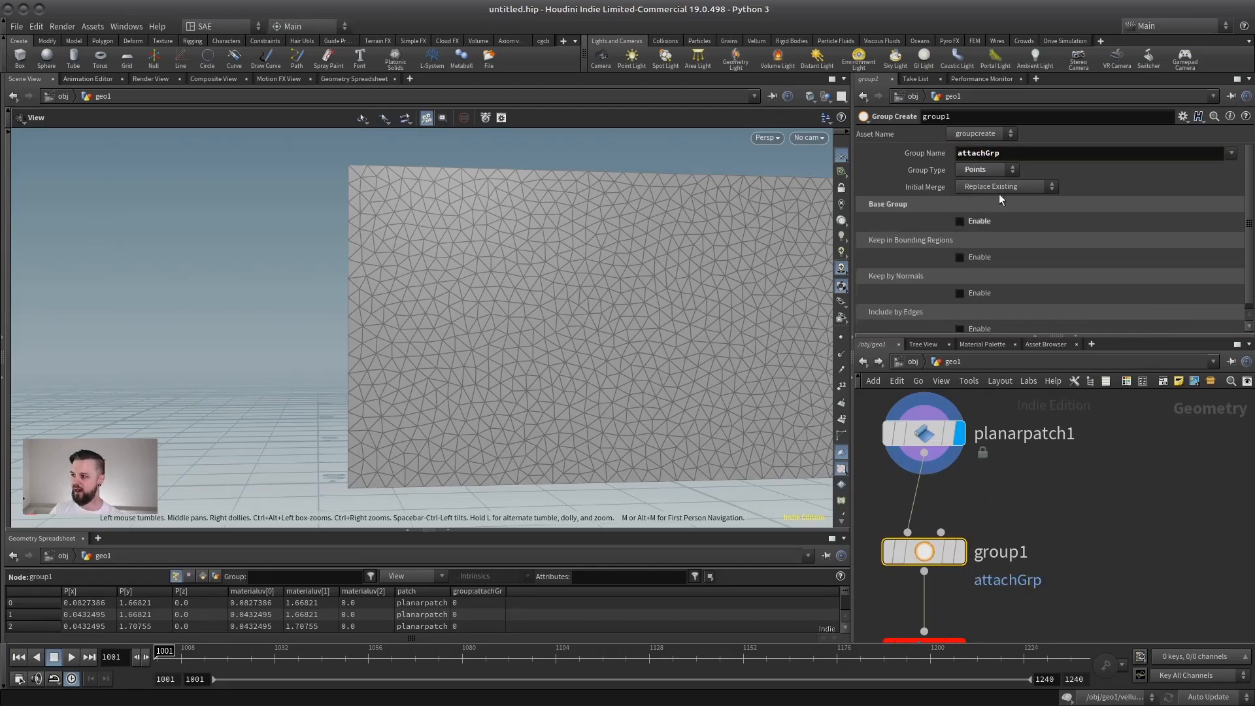
click(980, 259)
Wire a Box node into group1's bounding input, place it on the flag's upper pole-side corner, and set its Uniform Scale to 0.03.
middle_drag(1059, 483, 1028, 518)
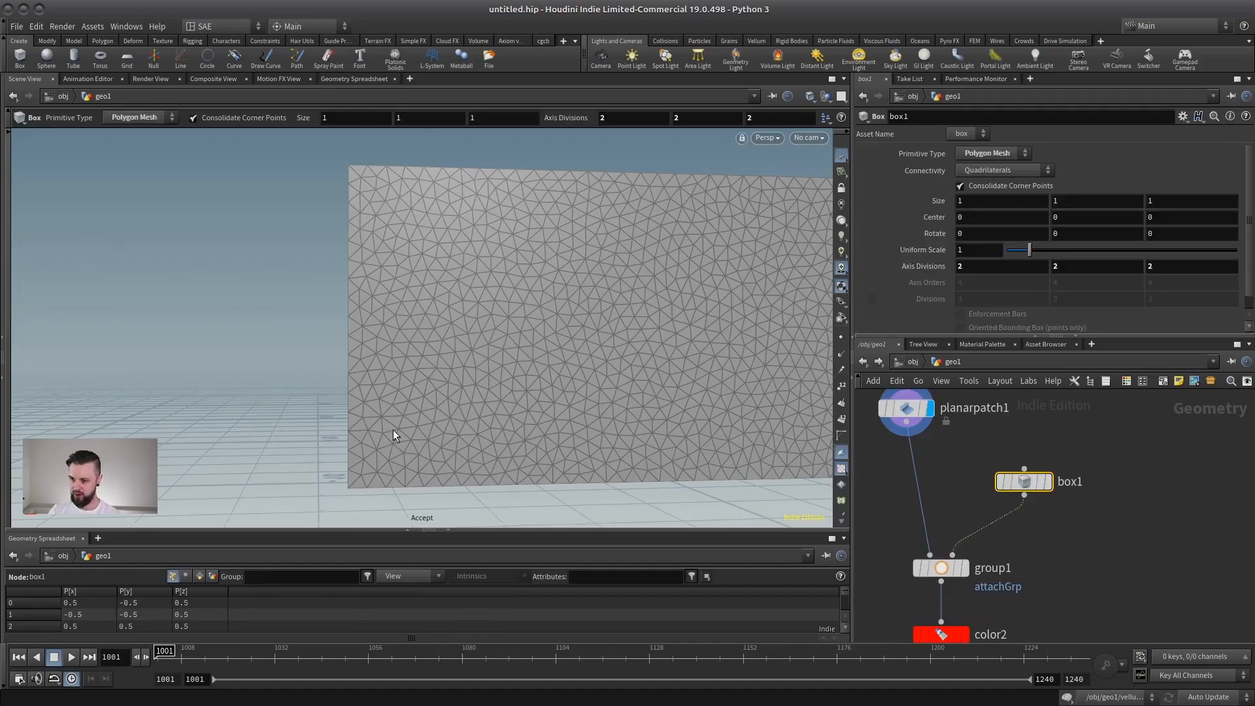
key(Escape)
right_drag(642, 406, 544, 447)
key(Return)
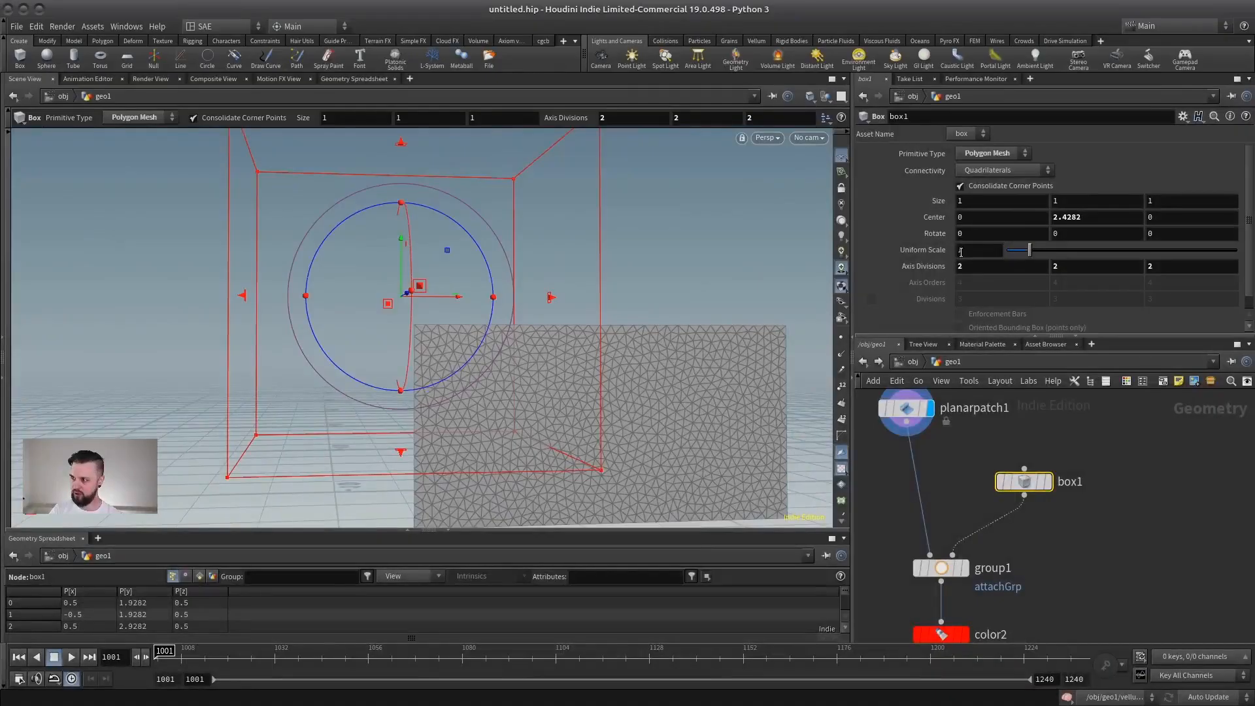
alt+drag(380, 291, 471, 219)
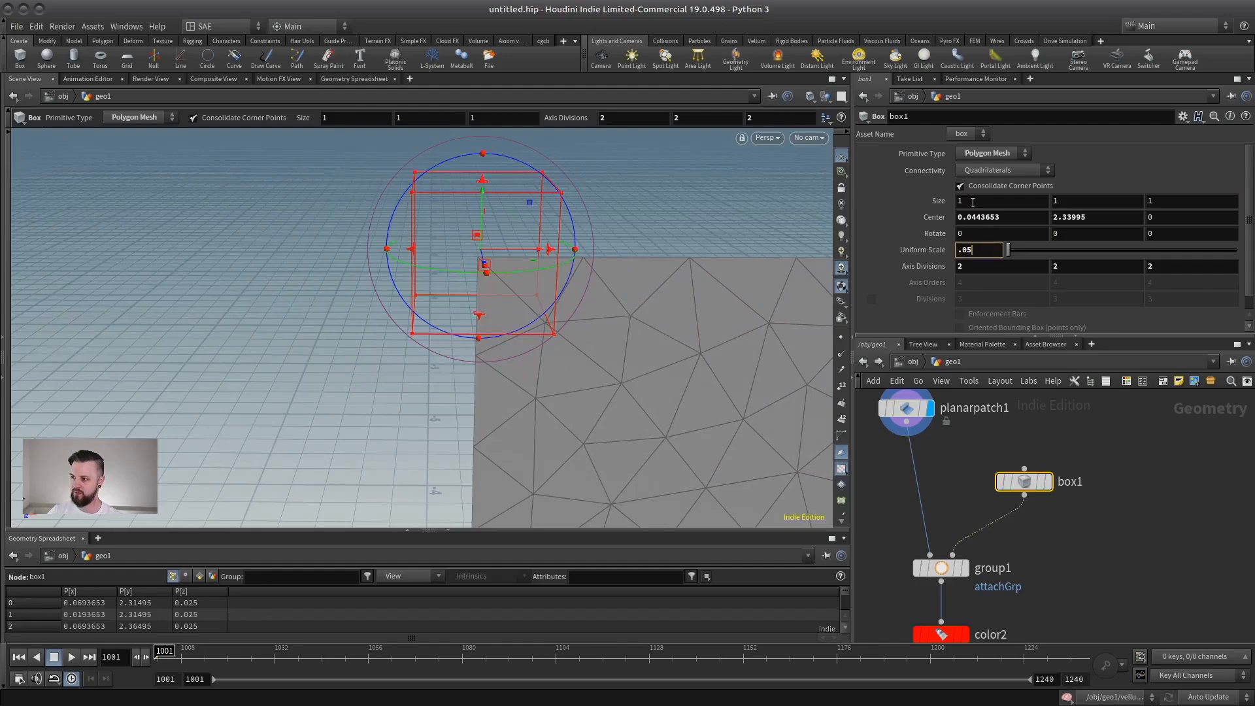
key(BackSpace)
text(3)
key(Return)
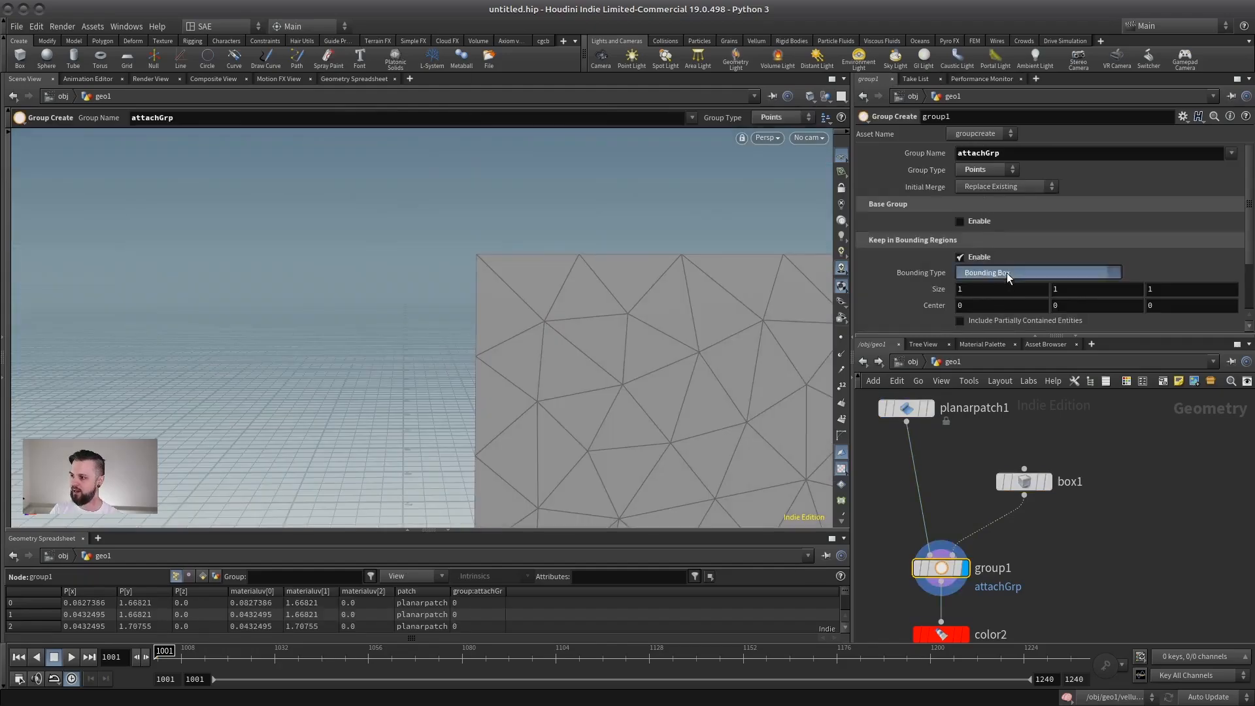
Set group1's Bounding Type to Bounding Object (points or vertices only) and move the box1 node away to make room below it.
click(1006, 273)
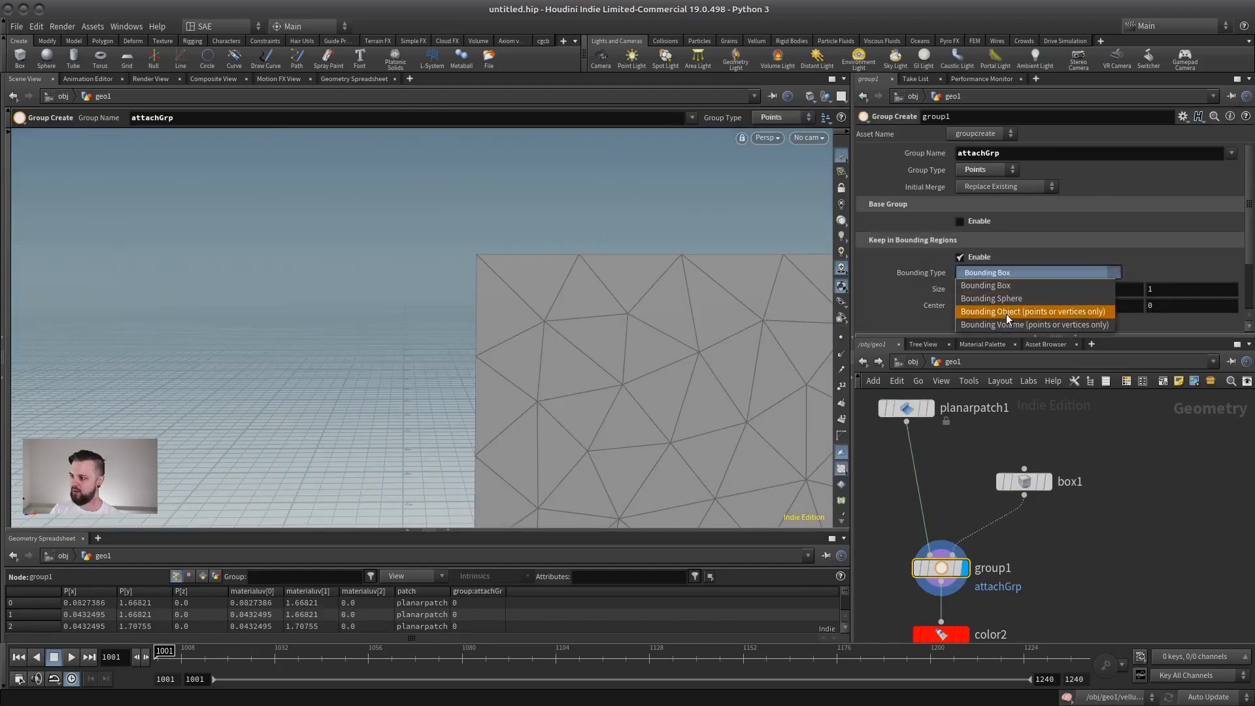
click(1001, 311)
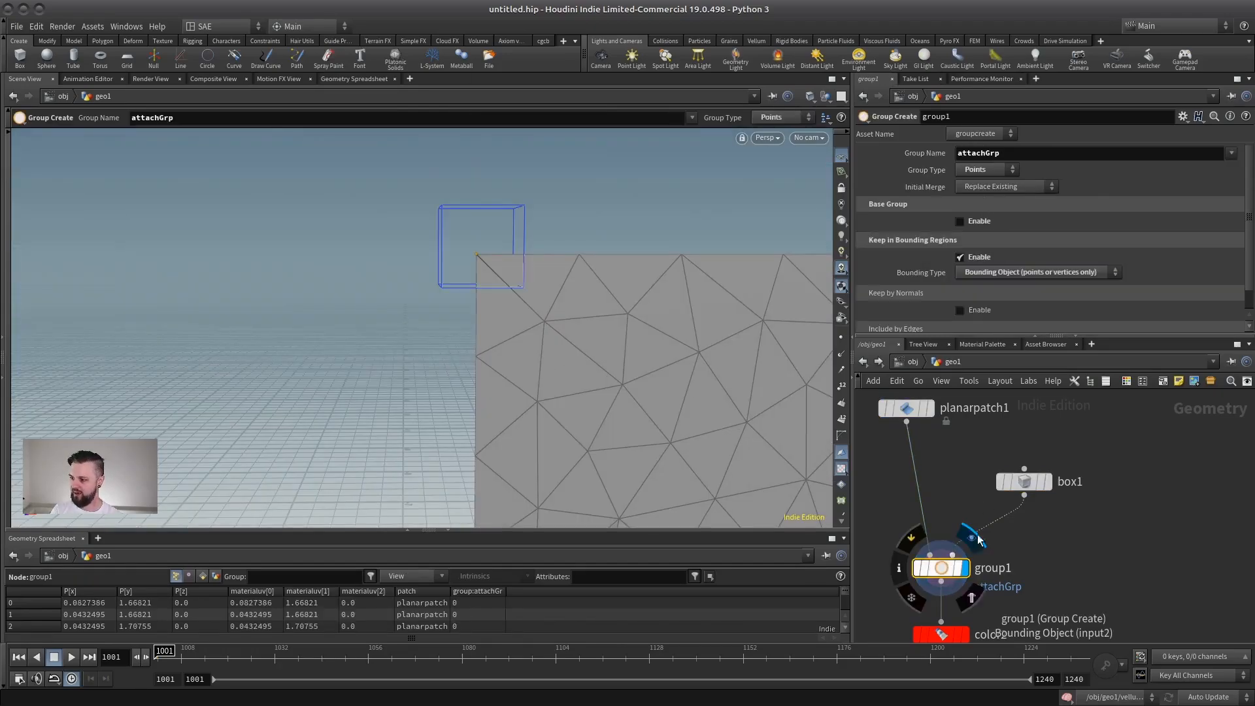
drag(1038, 484, 1151, 418)
alt+right_drag(630, 398, 468, 384)
alt+middle_drag(467, 384, 311, 221)
scroll(312, 221, down, 3)
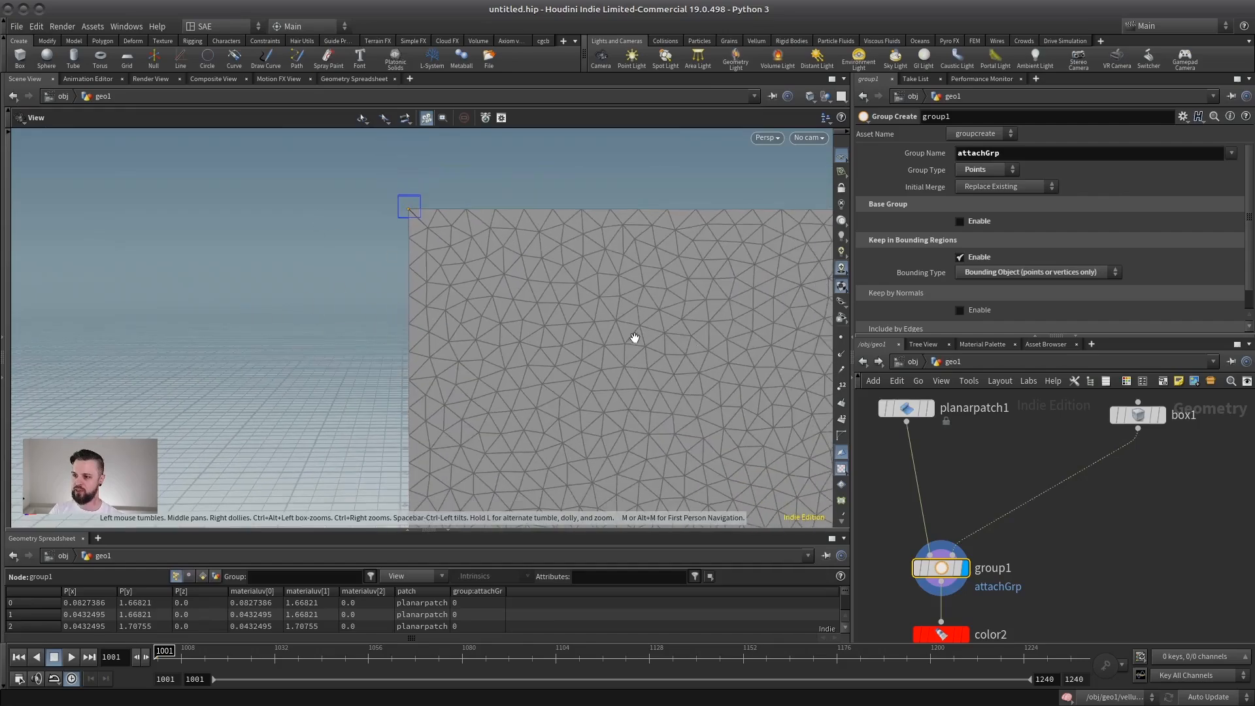
Insert a Copy and Transform node between box1 and group1 and line it up under box1.
key(Return)
key(Tab)
text(cop)
key(Return)
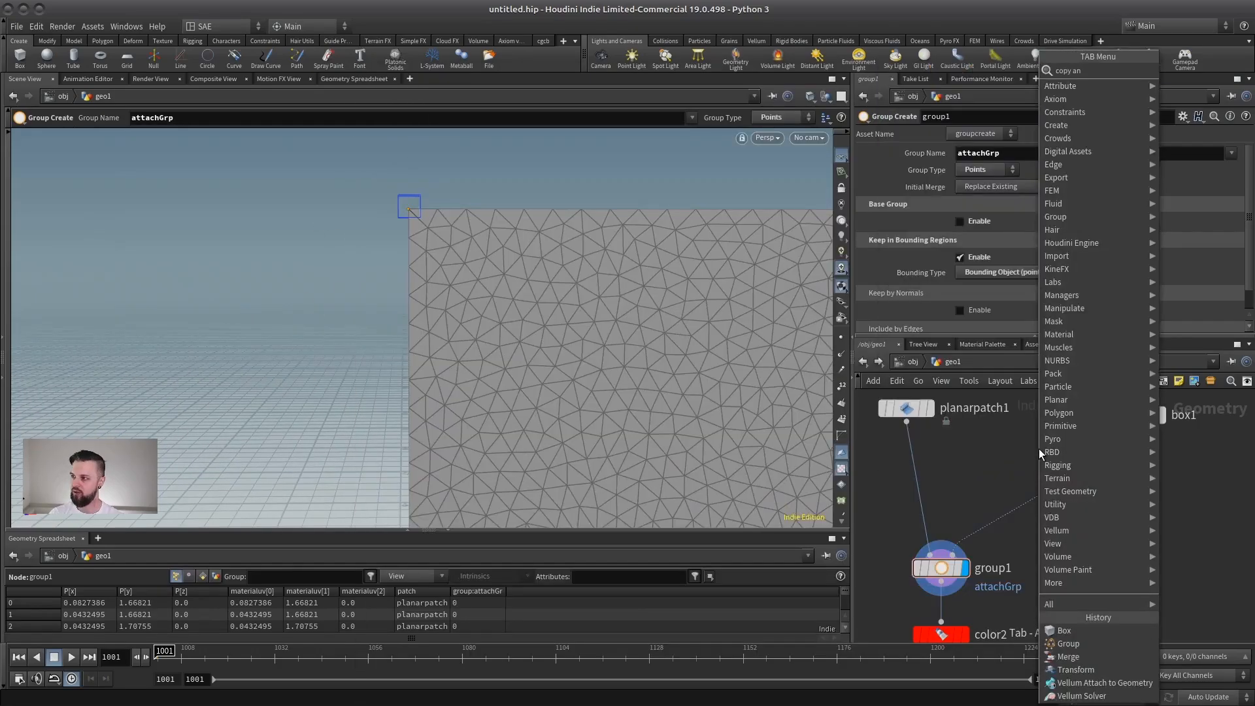
click(1064, 472)
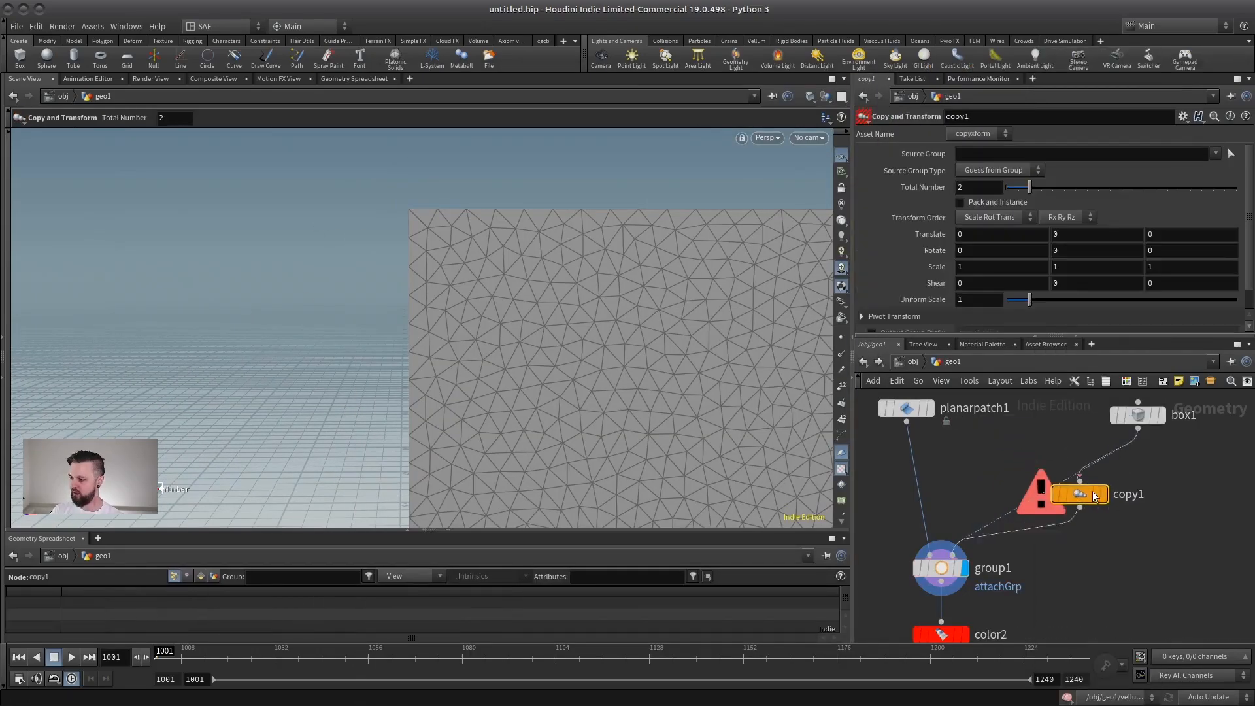
drag(1069, 490, 1167, 484)
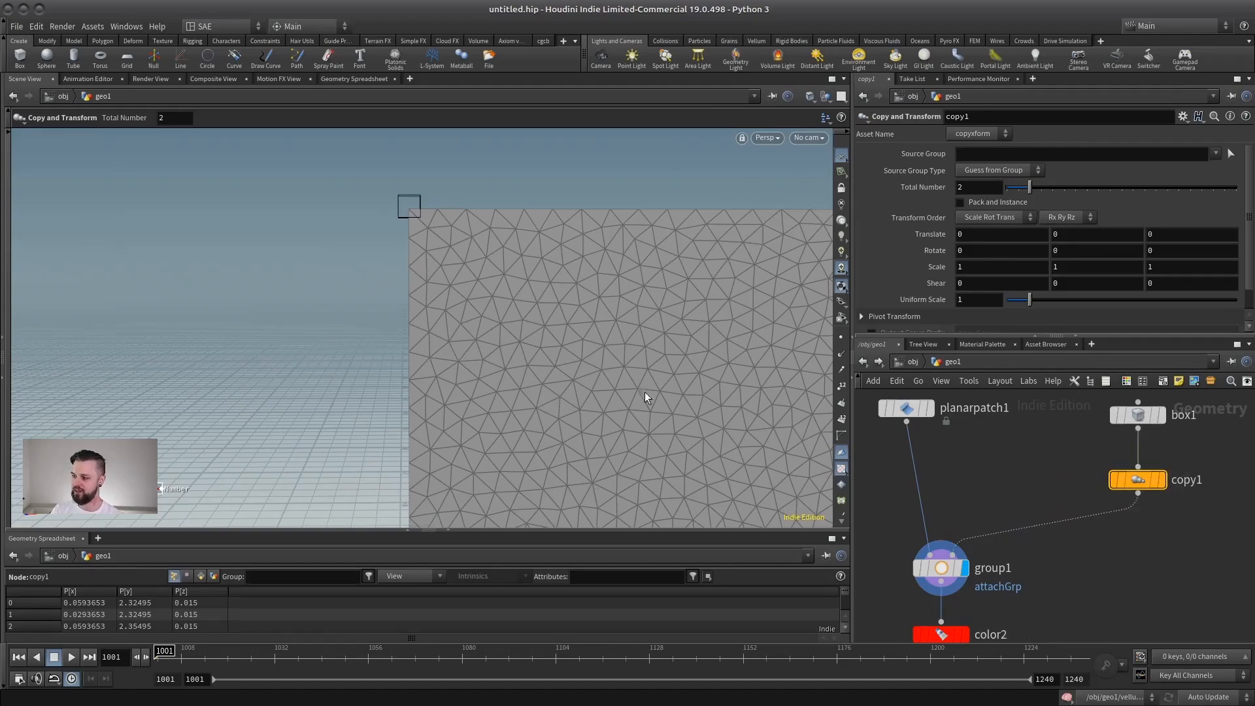
Repeat the box down the flag's pole-side edge with copy1's Total Number at 7 and Y Translate at -0.11.
alt+right_drag(402, 263, 408, 366)
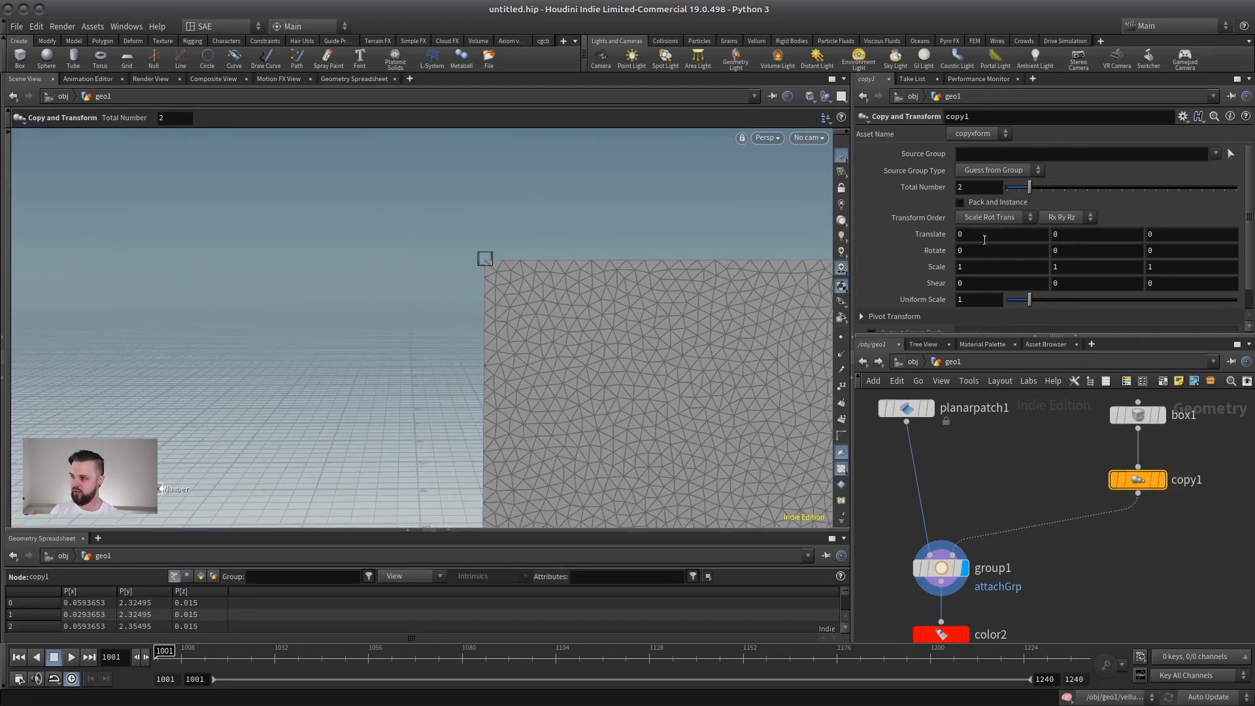
middle_drag(1052, 238, 1052, 283)
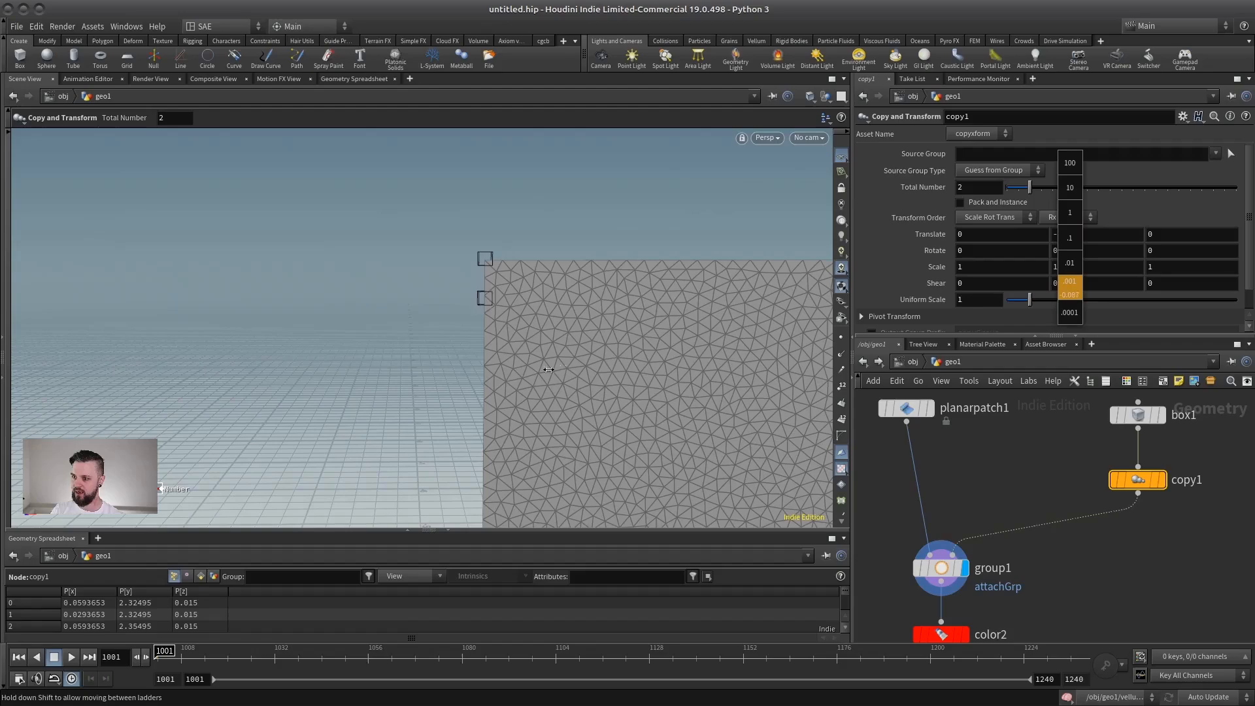
middle_drag(390, 411, 403, 411)
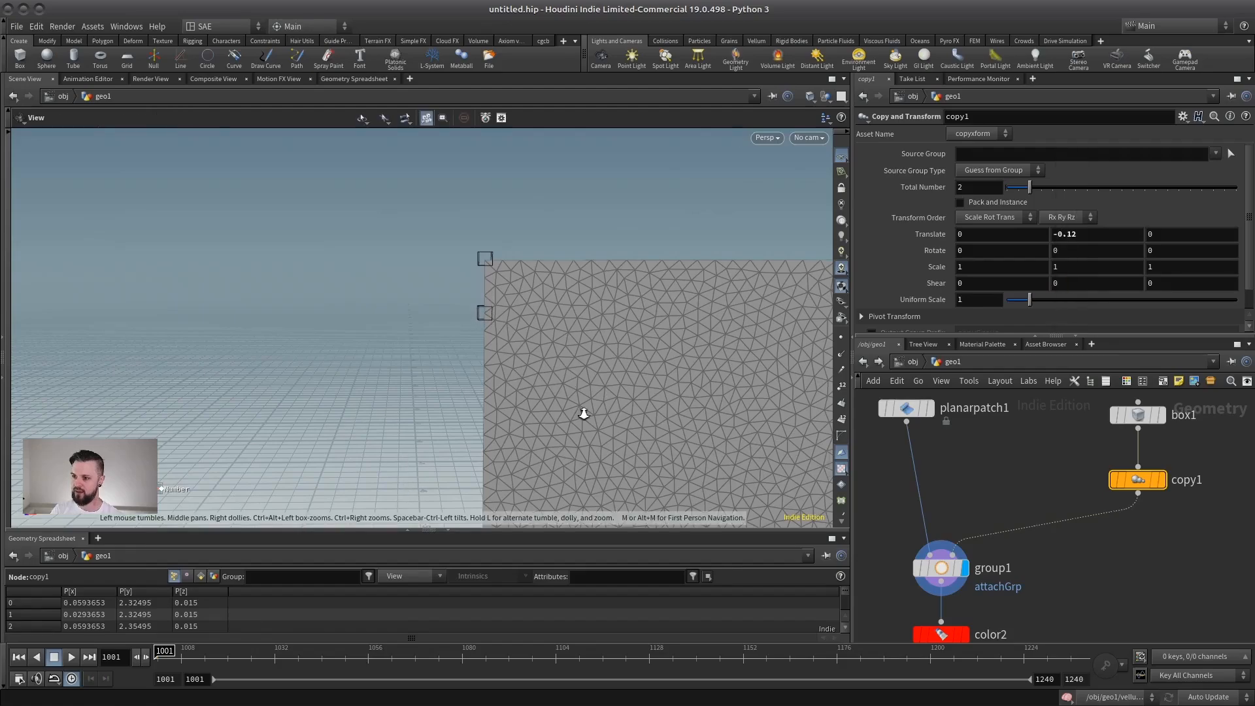
alt+right_drag(582, 412, 754, 219)
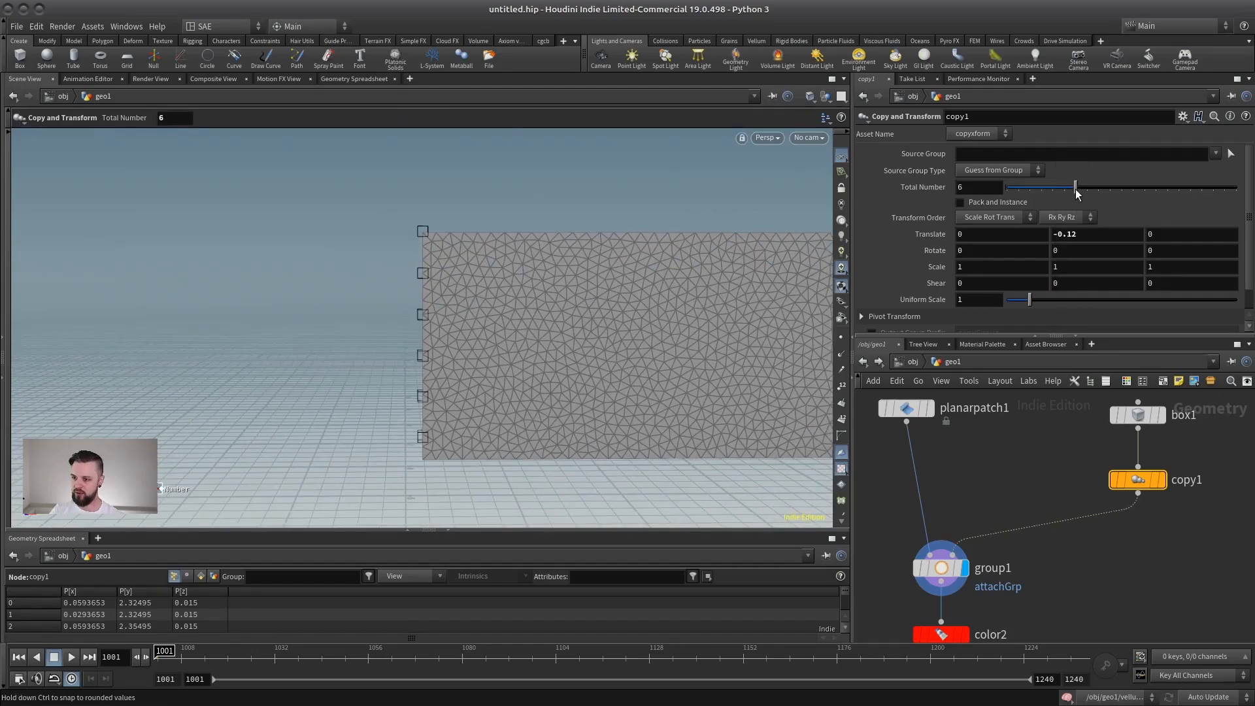
middle_drag(1091, 236, 1159, 271)
alt+right_drag(425, 345, 481, 336)
alt+right_drag(423, 308, 534, 287)
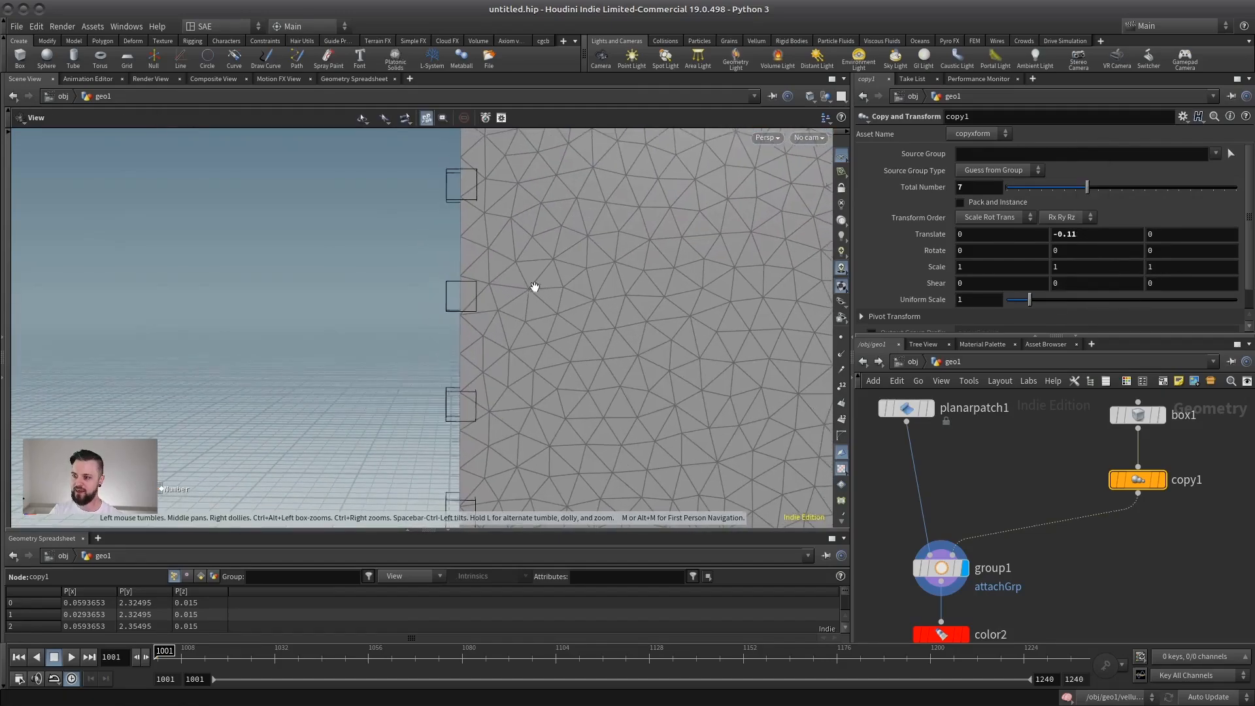
alt+middle_drag(535, 287, 534, 288)
alt+right_drag(447, 195, 449, 131)
alt+right_drag(525, 322, 476, 274)
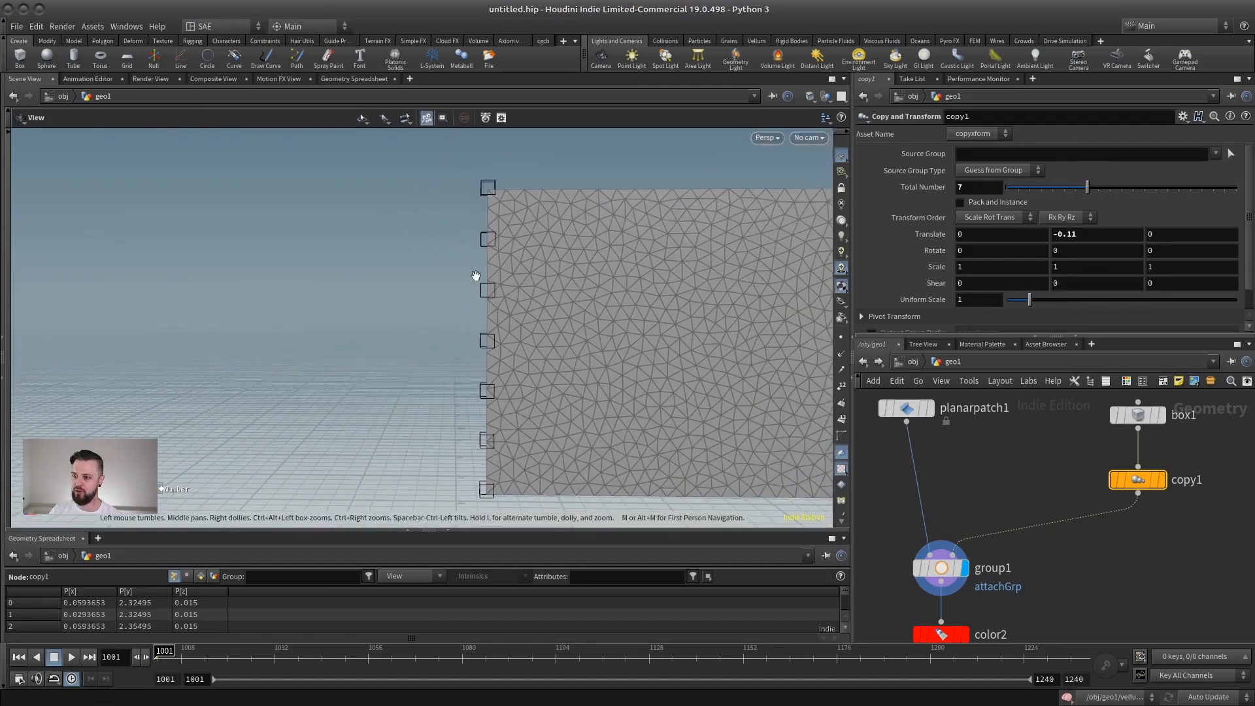
alt+middle_drag(538, 432, 415, 304)
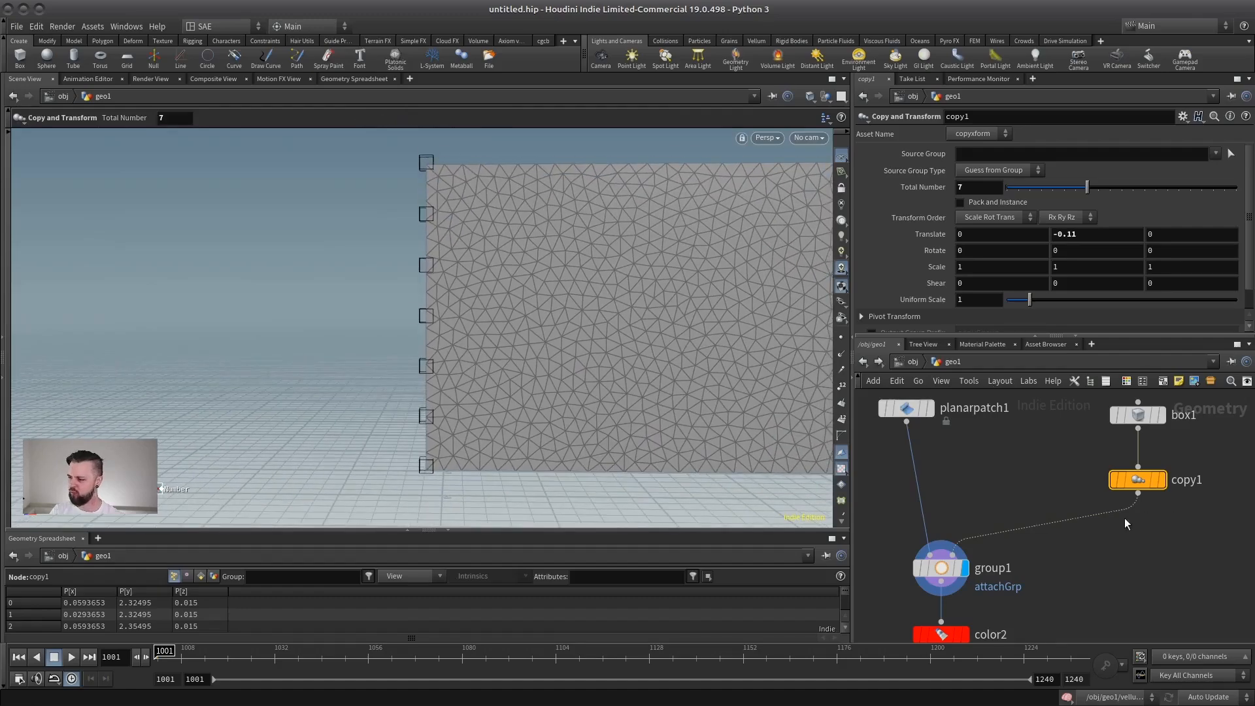
Select group1 and examine which points along the flag's pole-side edge fall inside the copied boxes.
click(945, 570)
alt+drag(485, 346, 418, 263)
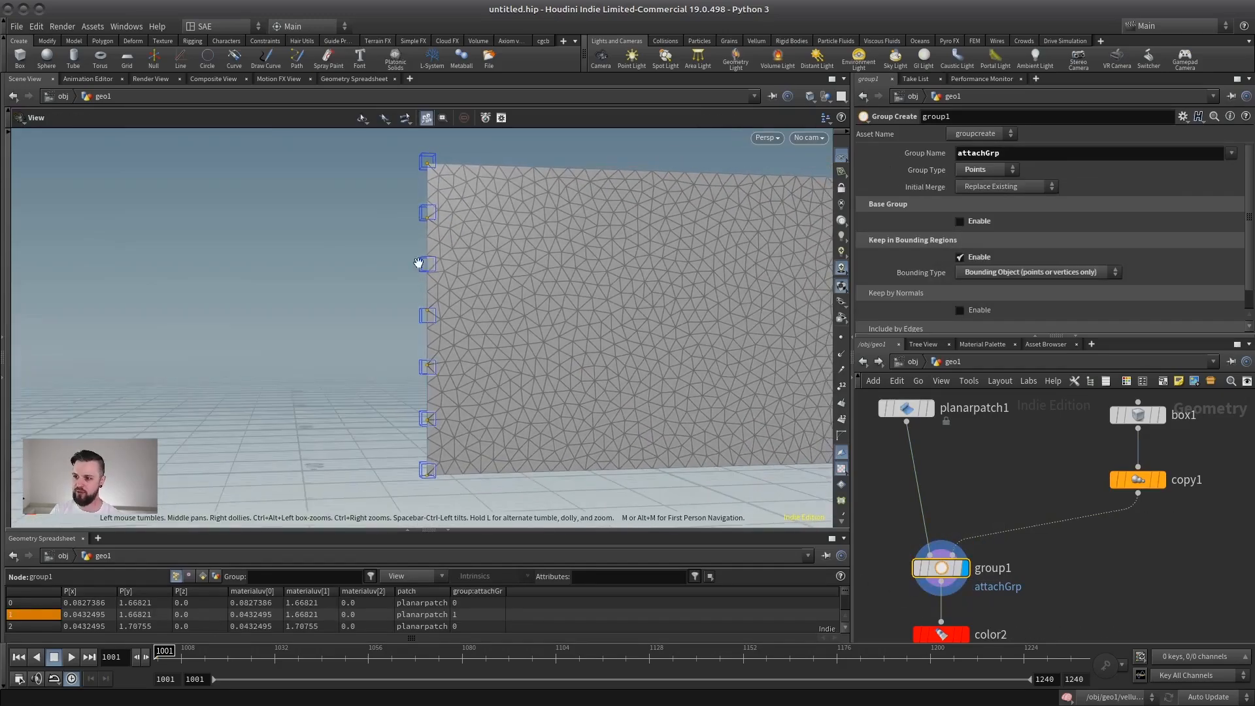
alt+right_drag(418, 262, 454, 274)
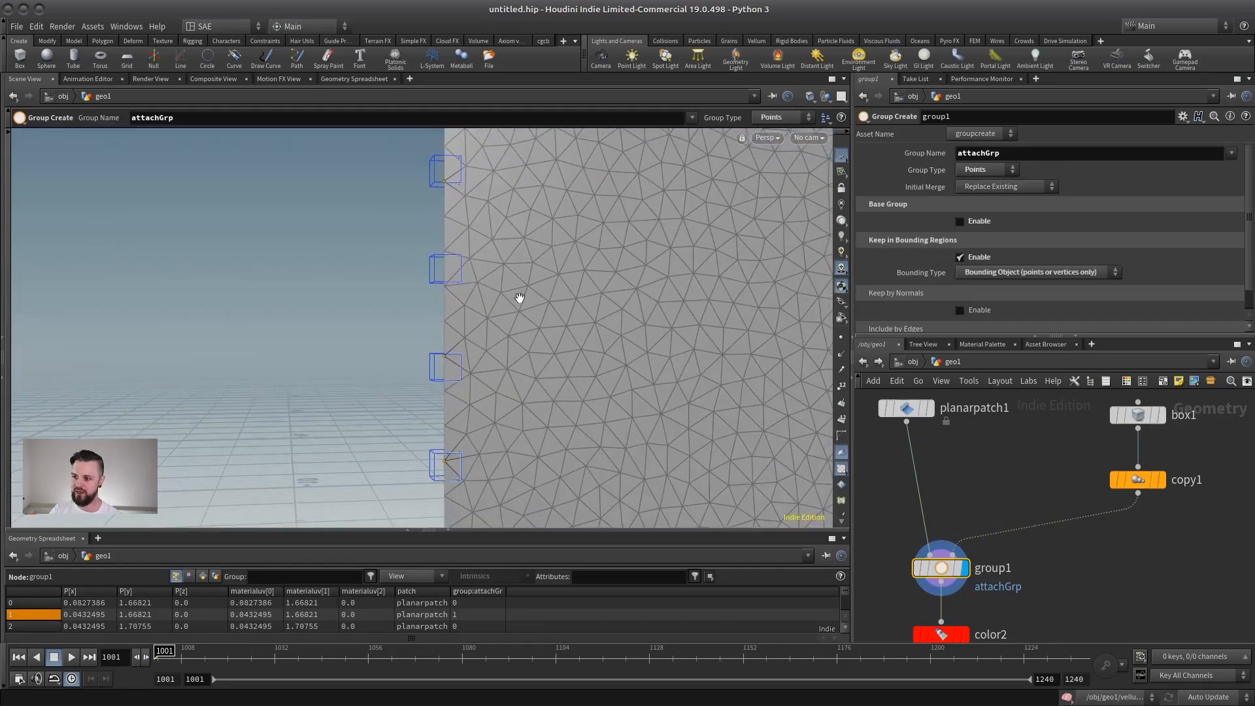
alt+right_drag(520, 298, 481, 424)
alt+drag(389, 342, 510, 340)
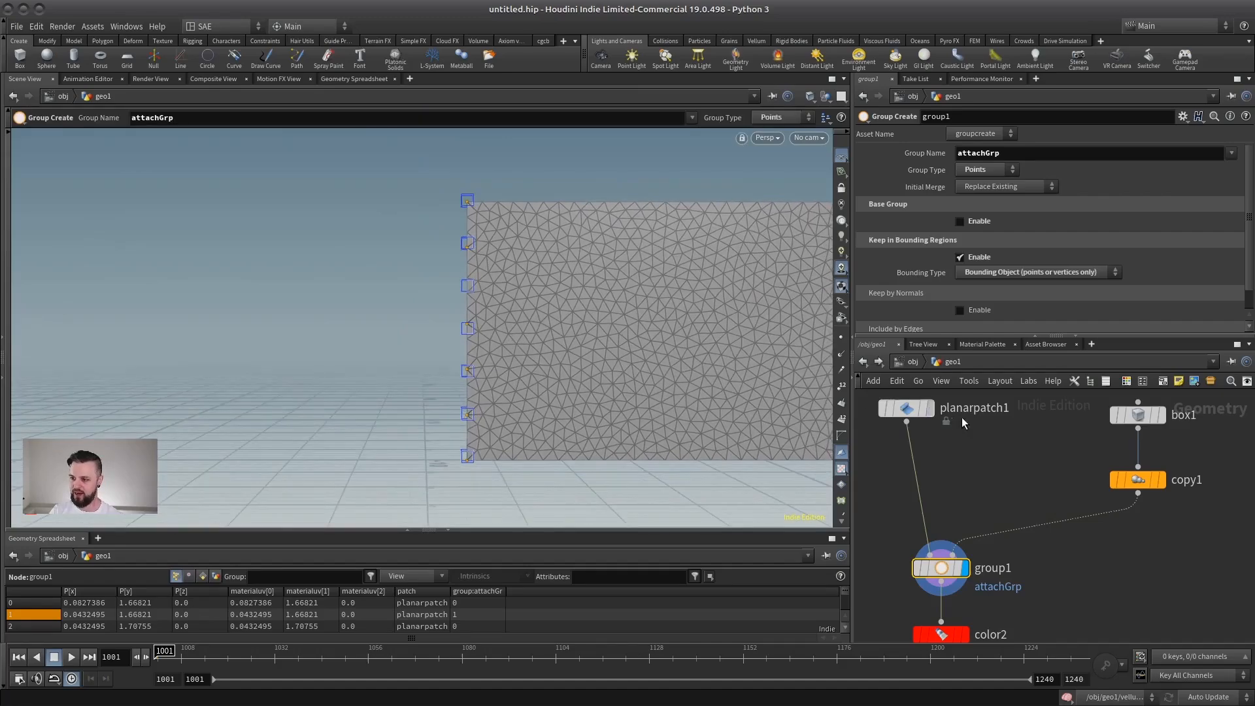
Fine-tune copy1's Y Translate and recheck in group1 how the boxes cover the flag's edge points.
click(1137, 480)
middle_drag(1080, 234, 1066, 283)
click(941, 567)
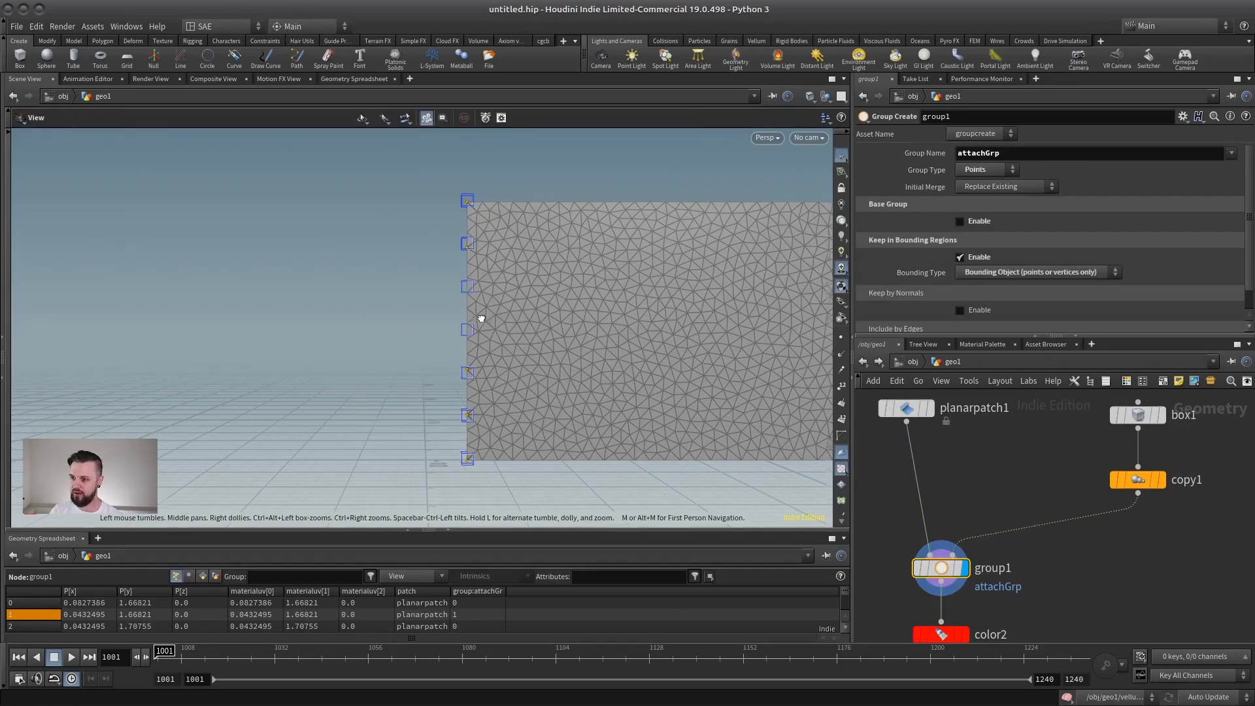
alt+right_drag(482, 319, 504, 340)
alt+middle_drag(503, 340, 480, 329)
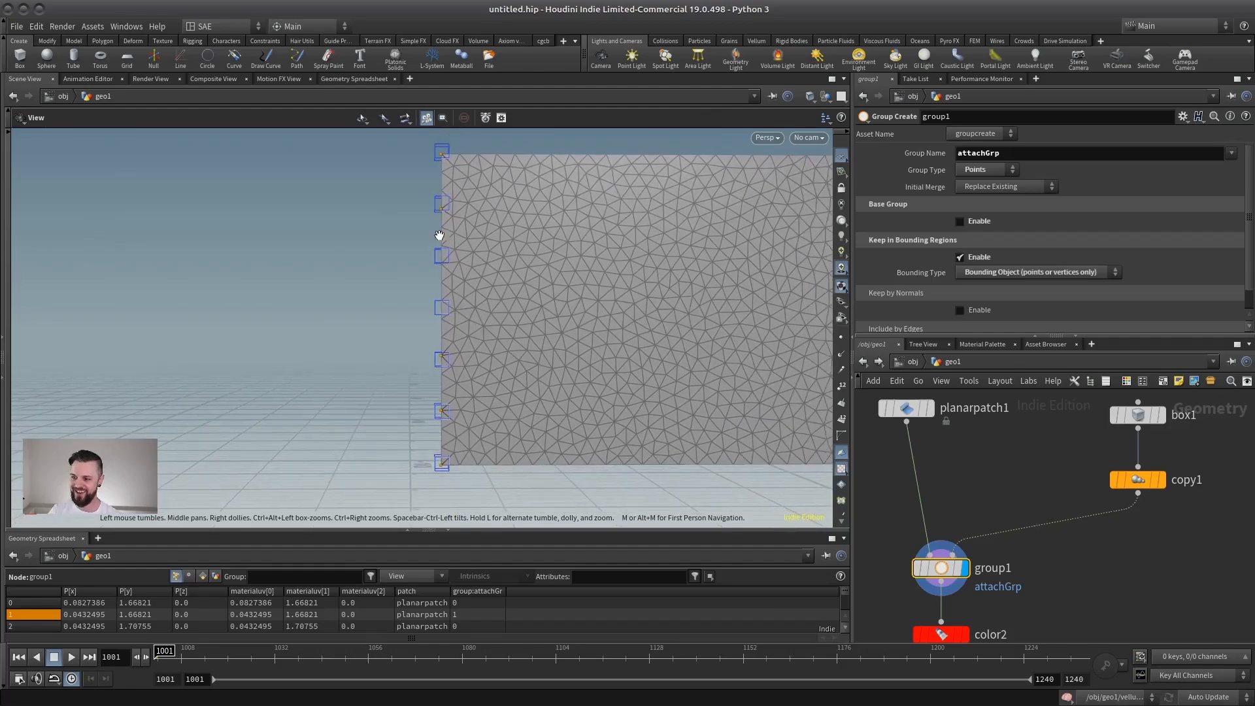
Set vellumattach1's geometry Group Type to Points and its Group to attachGrp.
scroll(1037, 479, down, 7)
middle_drag(1077, 524, 968, 423)
scroll(968, 423, up, 4)
middle_drag(969, 423, 1068, 482)
scroll(1070, 482, up, 2)
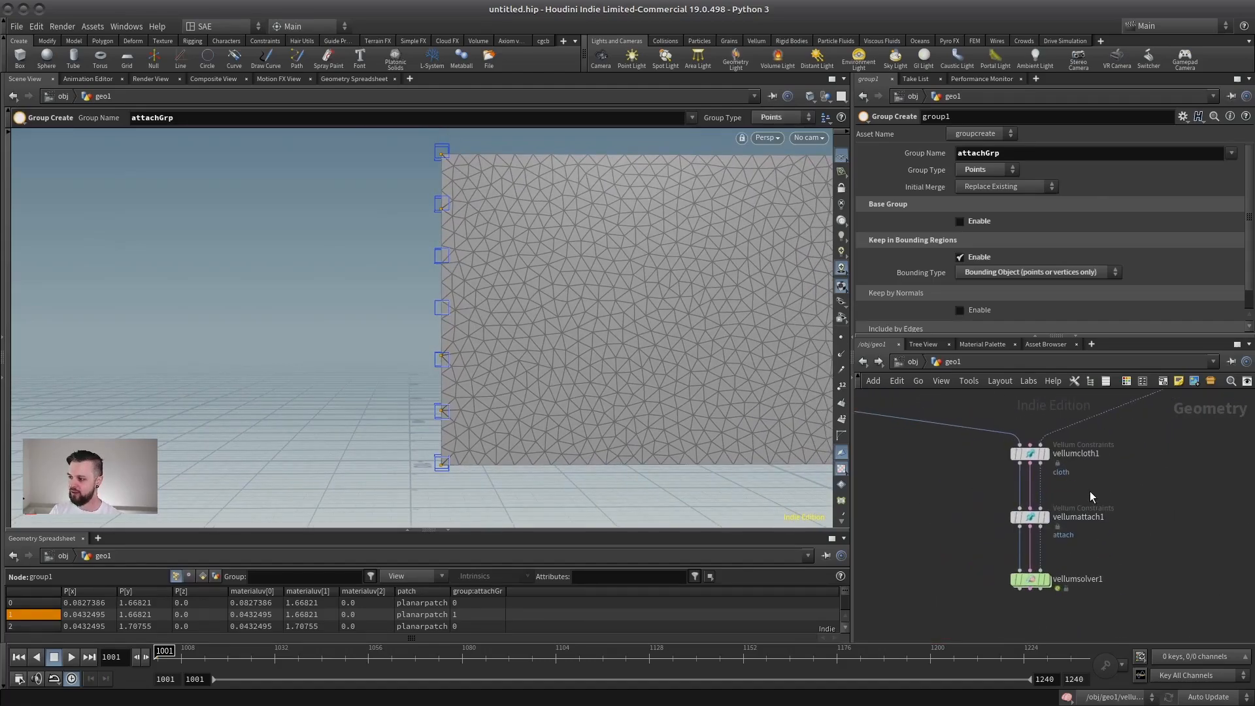
click(1030, 517)
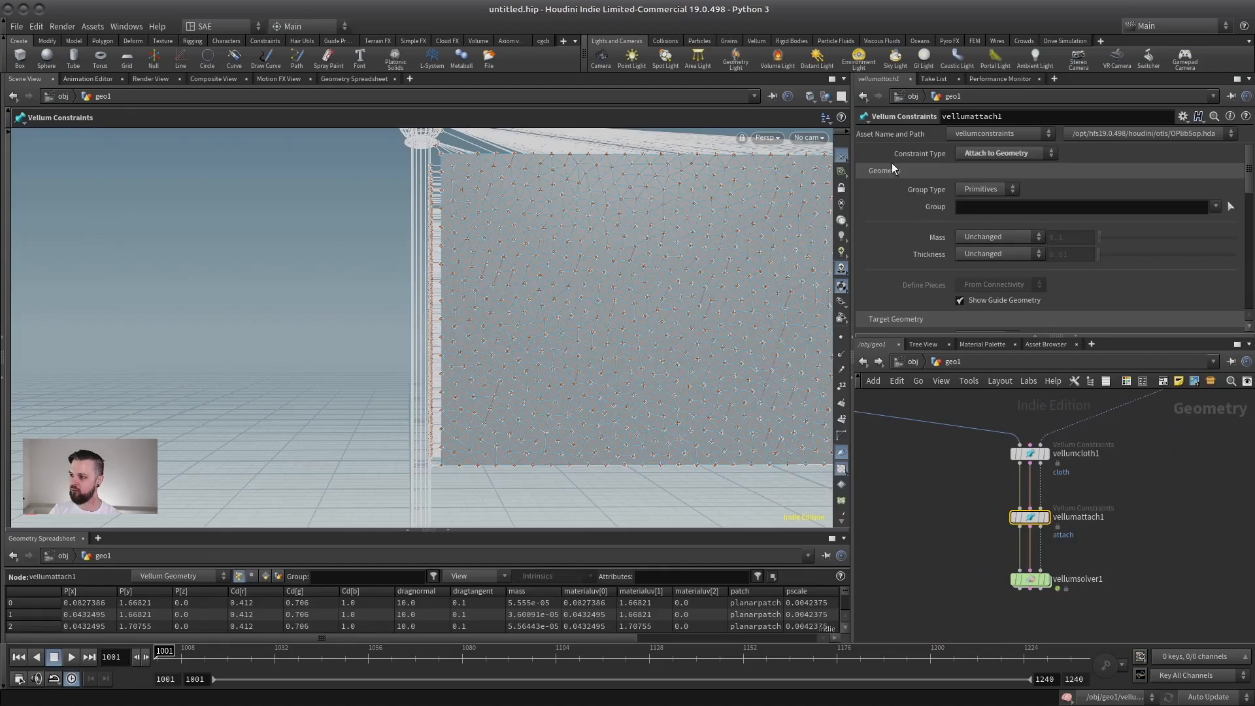
drag(955, 336, 944, 459)
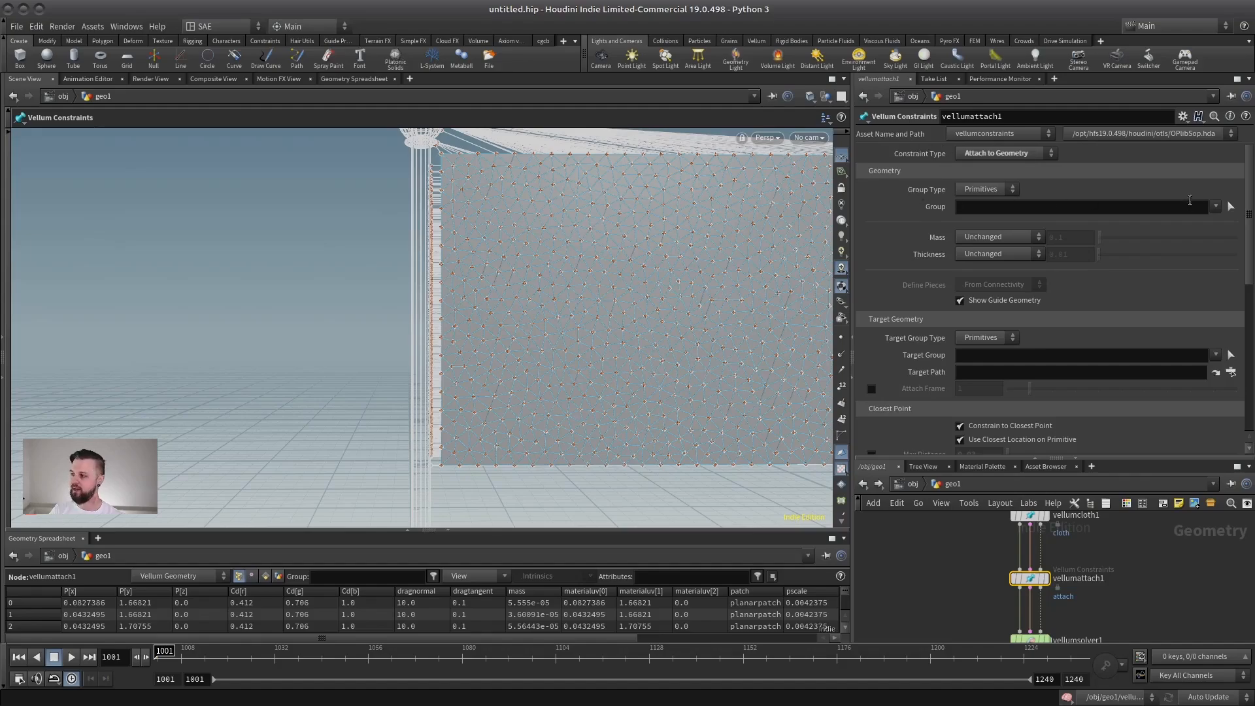
click(983, 189)
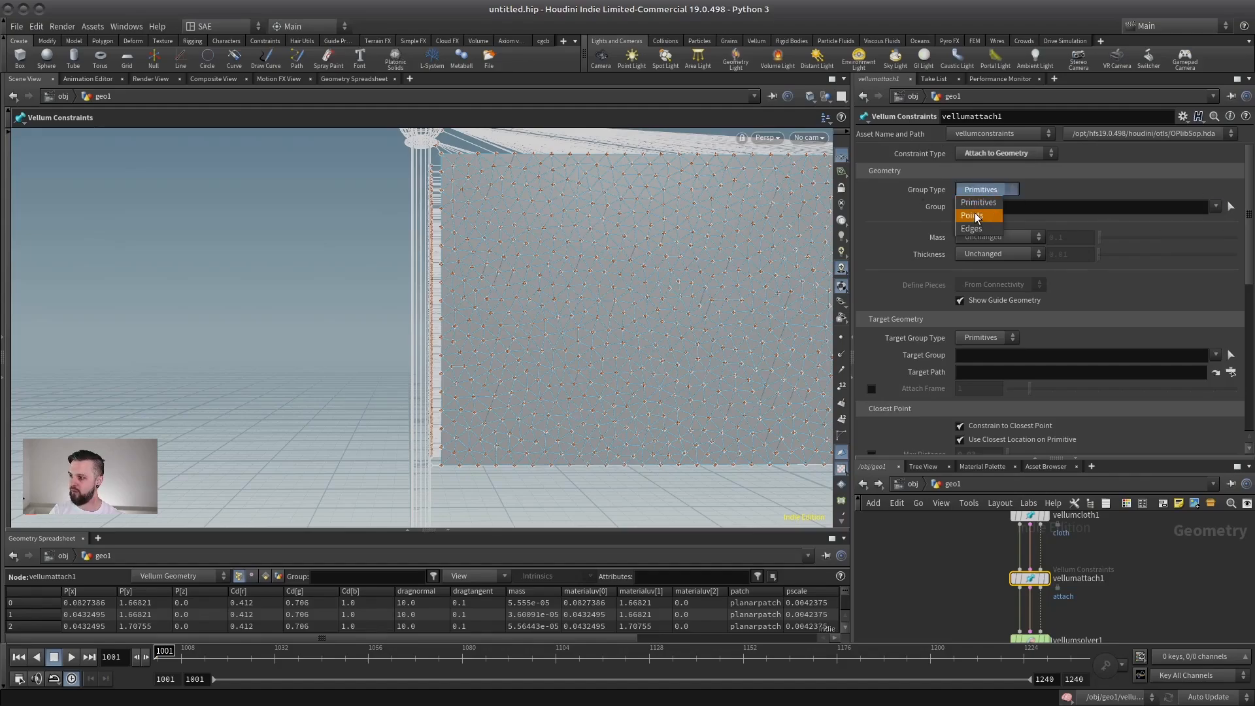
click(977, 217)
click(1199, 225)
Examine the attach constraints between the pole and the flag along the full pole-side edge.
alt+right_drag(452, 263, 623, 200)
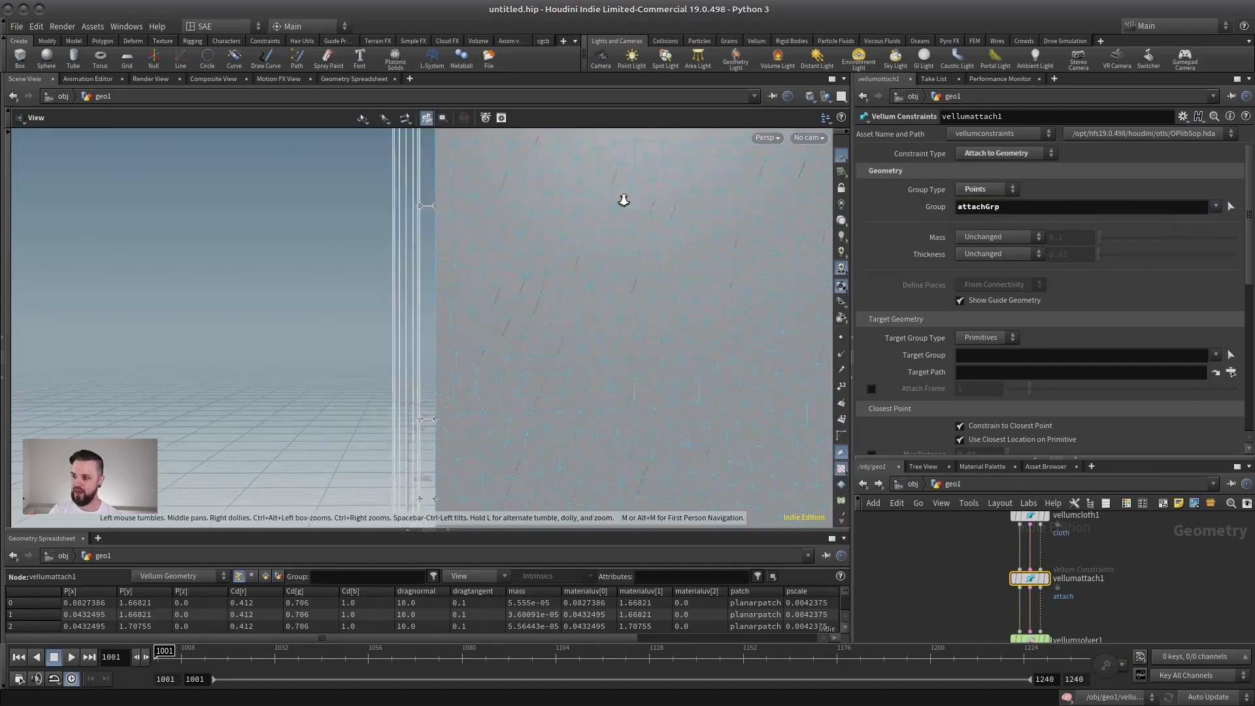
alt+middle_drag(432, 134, 408, 284)
alt+middle_drag(420, 477, 451, 222)
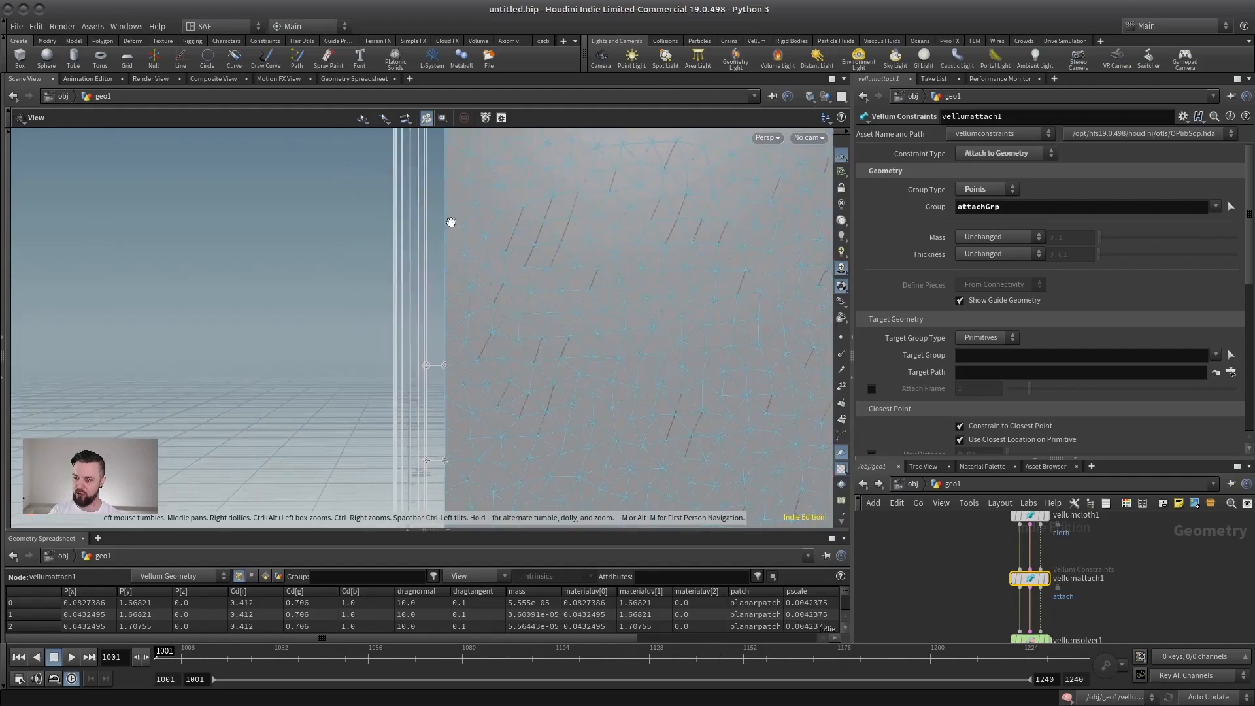
right_drag(466, 384, 367, 261)
key(Return)
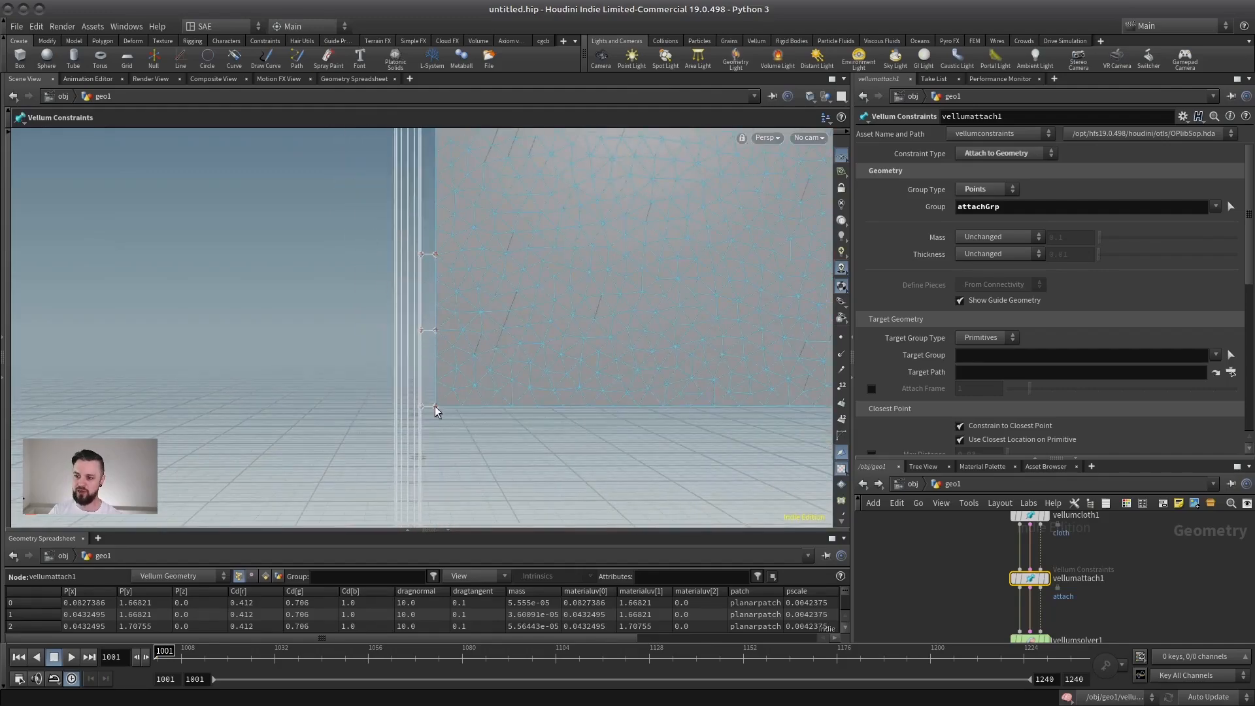
Display vellumsolver1 and play the flag simulation from frame 1001.
drag(1142, 466, 1120, 204)
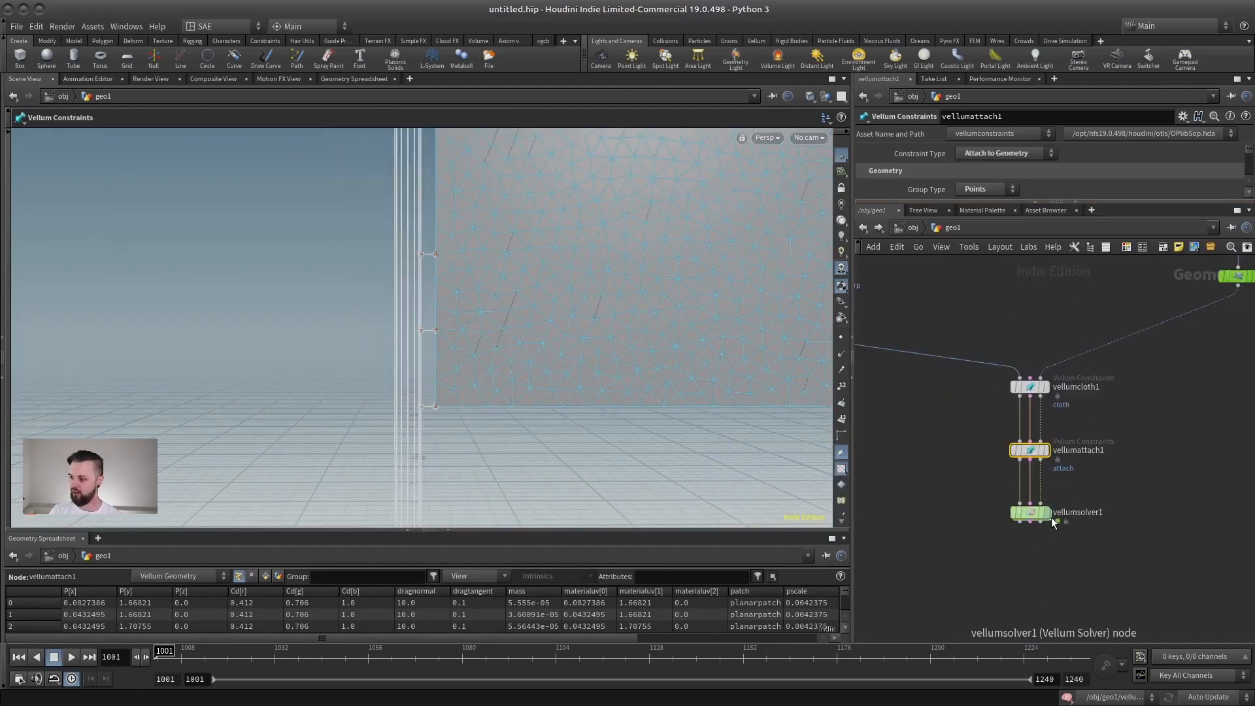
click(1040, 512)
alt+right_drag(145, 419, 222, 399)
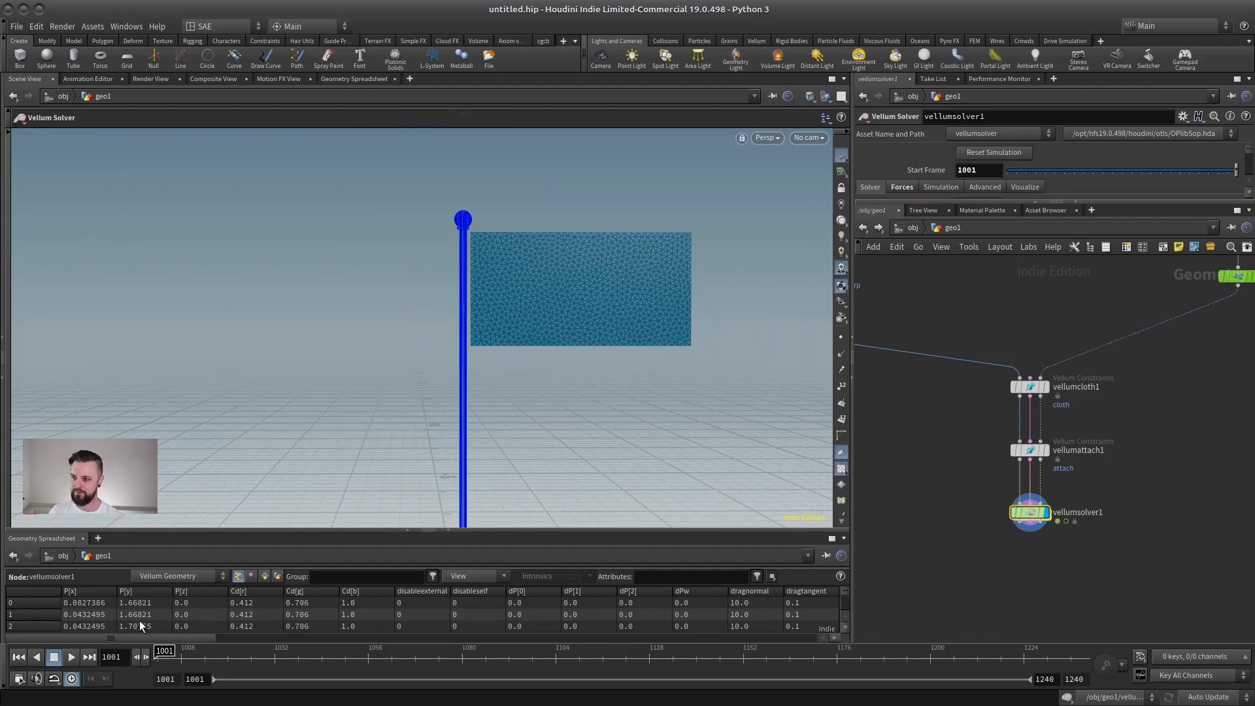
alt+right_drag(706, 196, 548, 284)
alt+right_drag(340, 320, 364, 334)
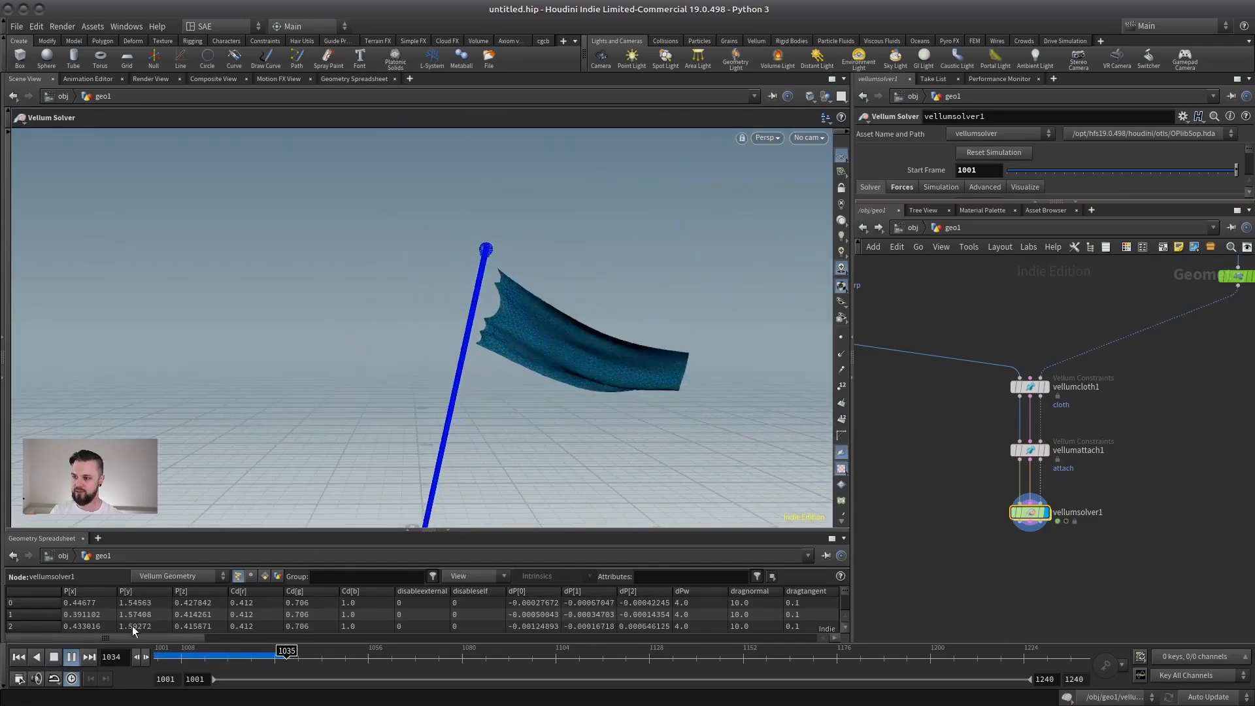
Stop playback and examine the flag's pole-side edge at frame 1033.
click(70, 658)
drag(315, 654, 277, 654)
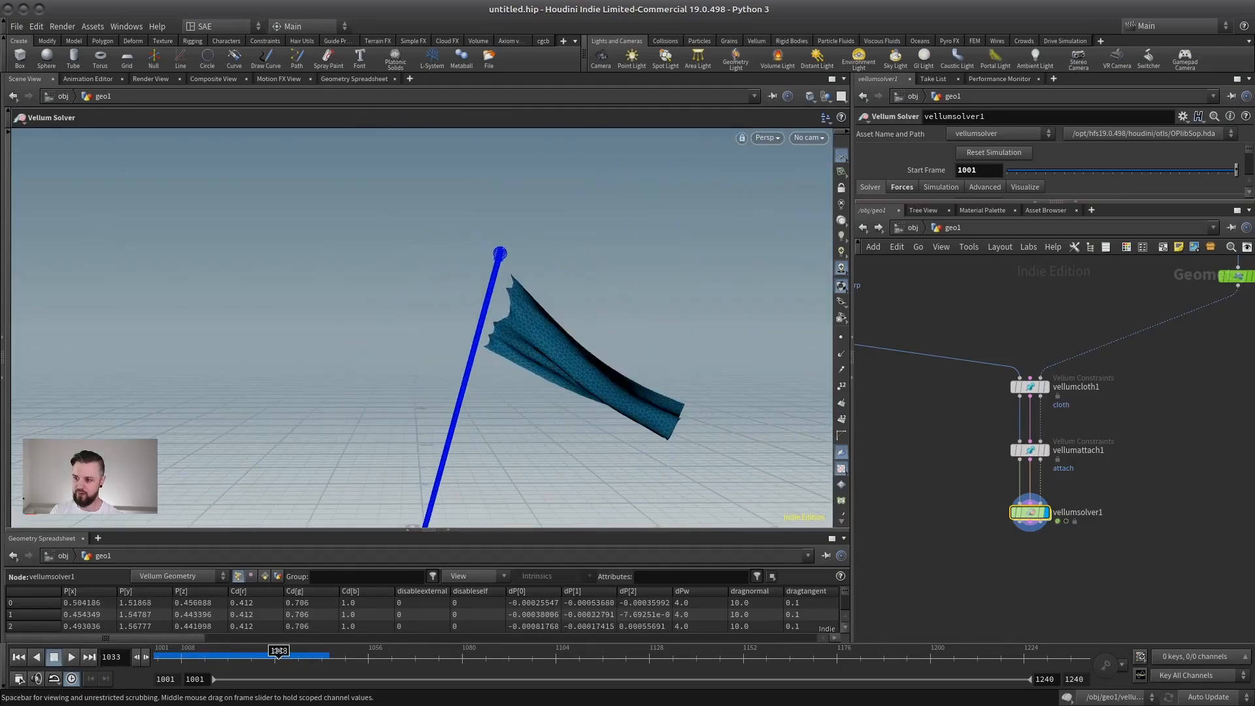
alt+right_drag(528, 298, 468, 344)
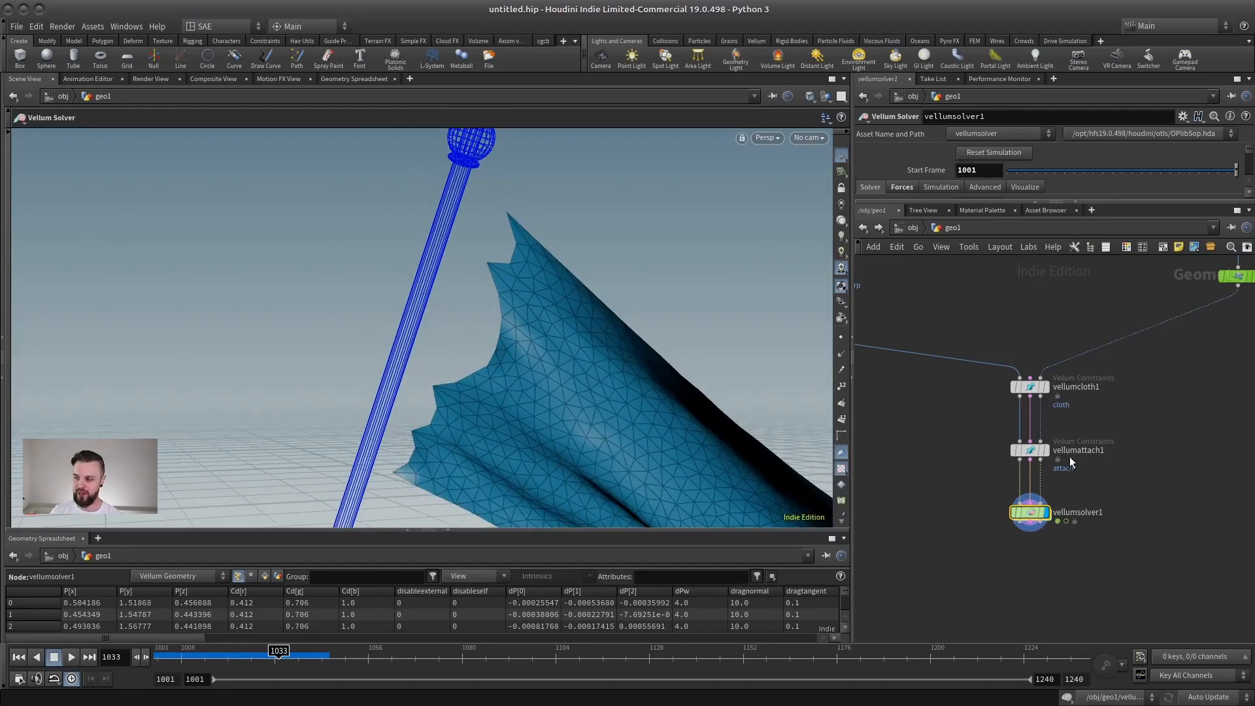
Set vellumsolver1's Substeps to 3 and view the whole flag at frame 1033.
drag(937, 201, 923, 357)
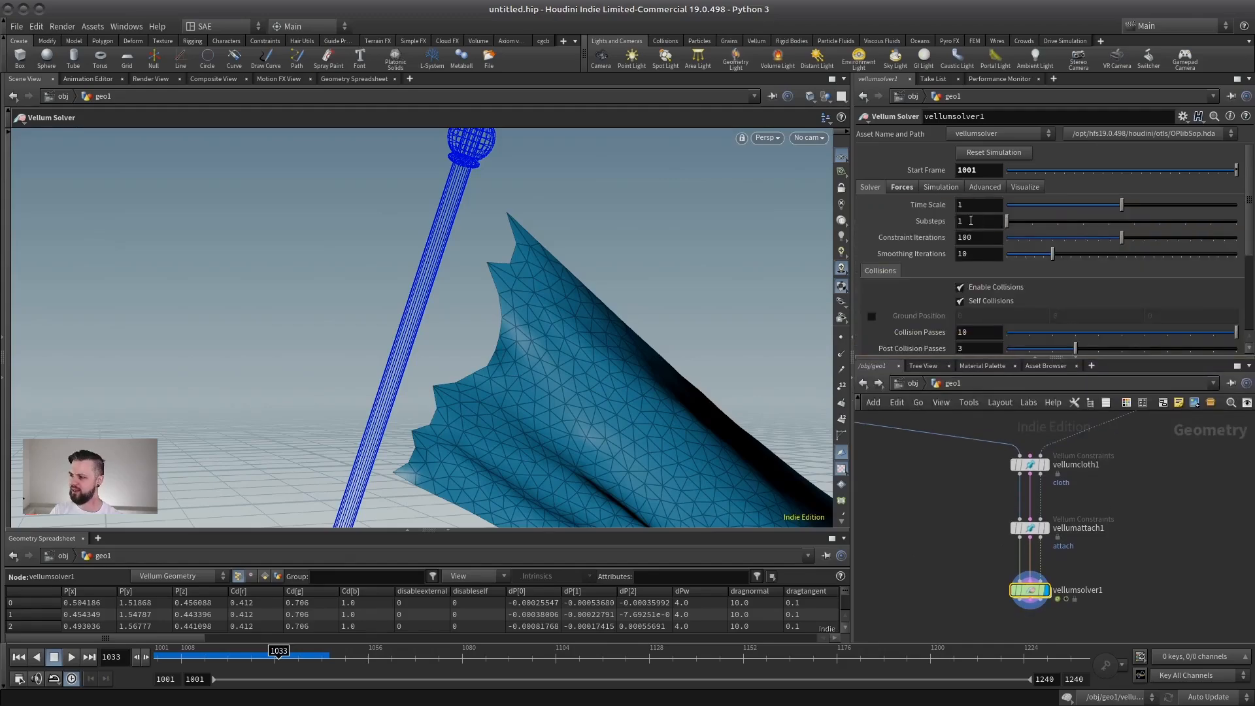
key(Return)
alt+right_drag(423, 328, 367, 375)
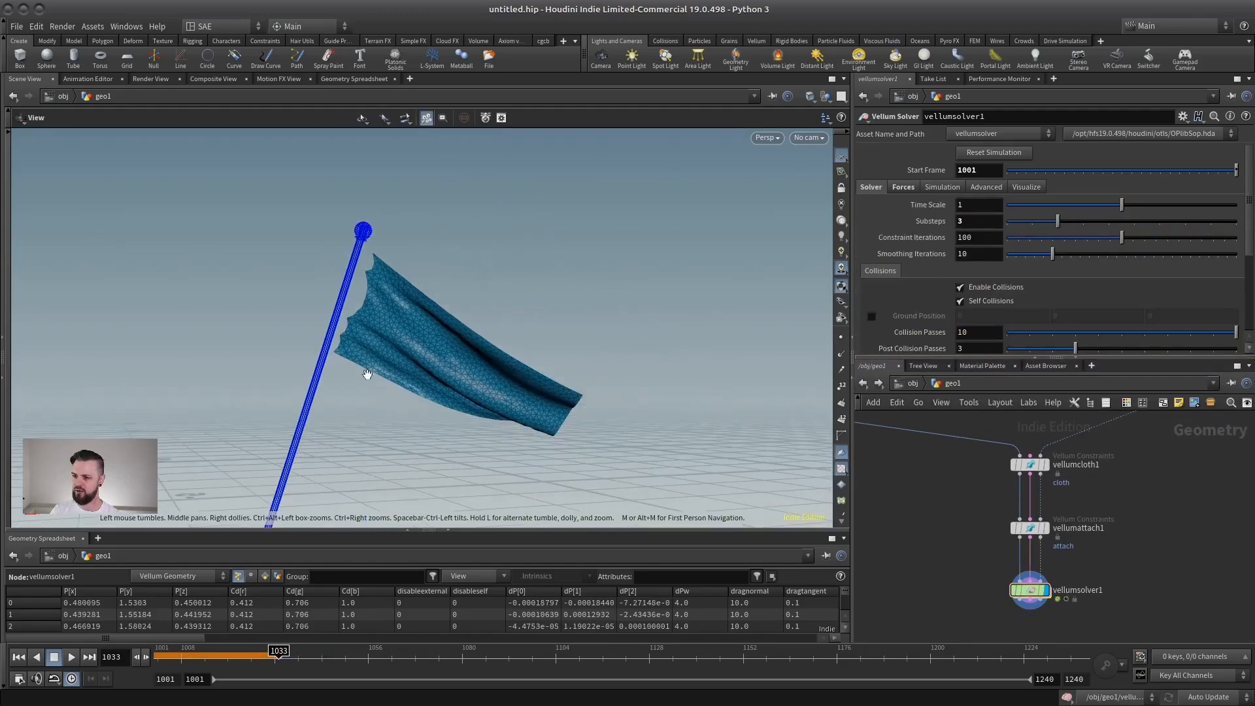
Play the flag simulation from frame 1001, stop it, and examine the flag's pole-side edge at frame 1026.
click(19, 656)
alt+middle_drag(172, 513, 215, 517)
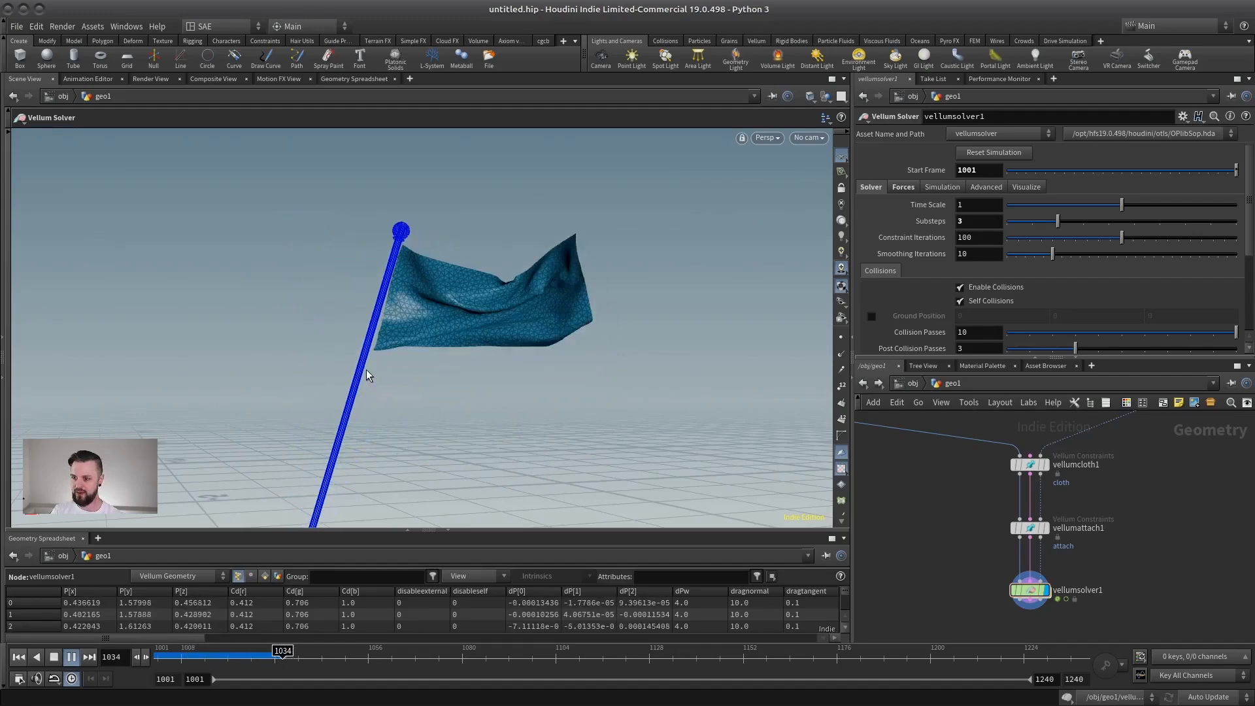
click(55, 657)
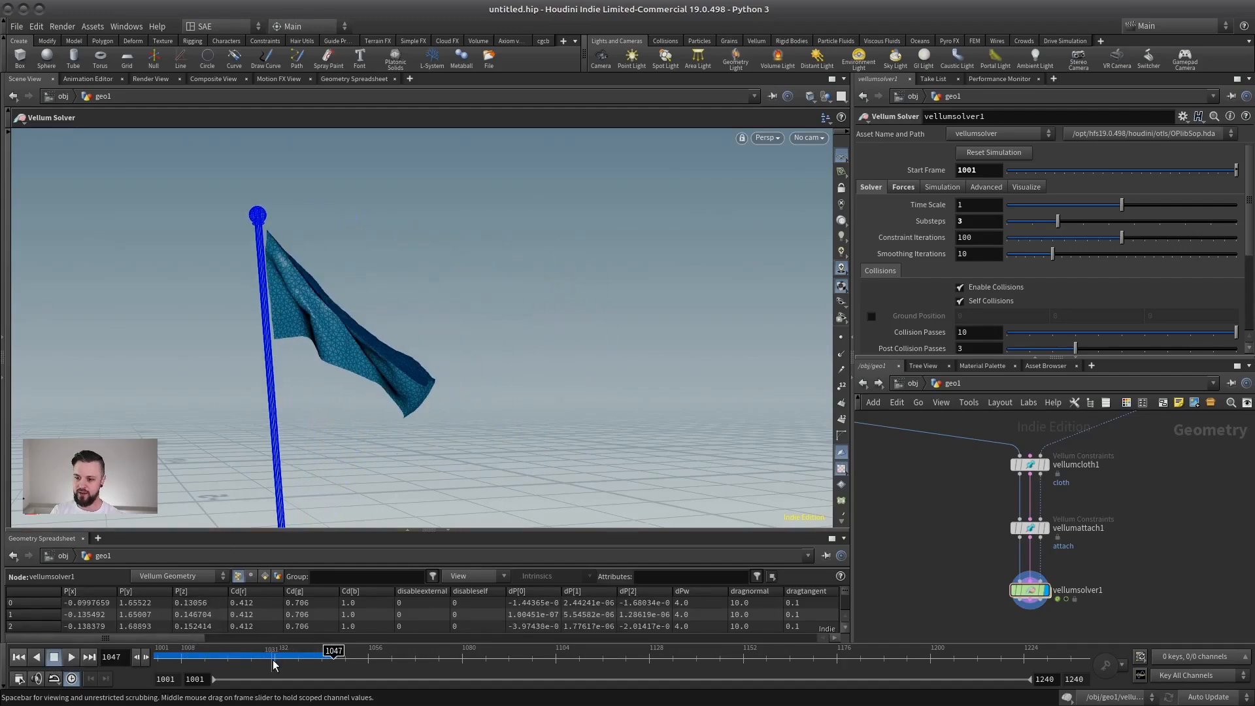
mouse_move(269, 657)
mouse_down()
mouse_move(236, 657)
mouse_move(251, 656)
mouse_up()
alt+right_drag(523, 444, 488, 269)
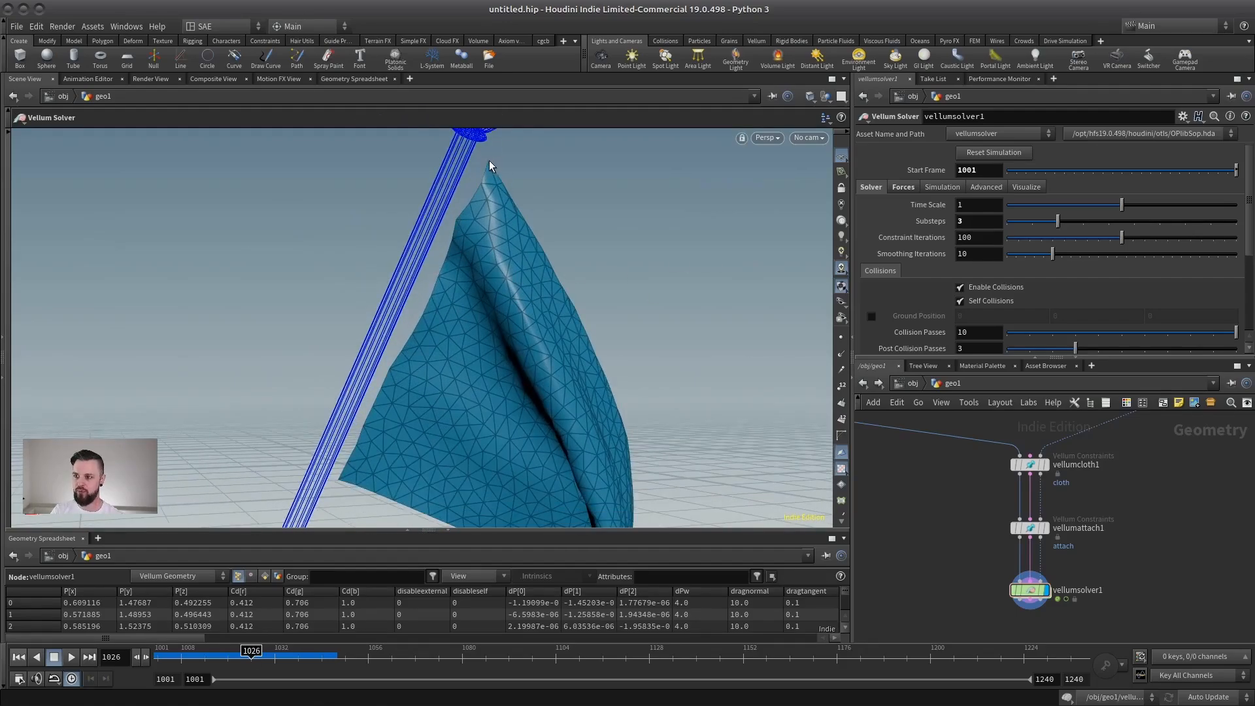
Reduce planarpatch1's Edge Length to give the flag a finer triangle mesh.
middle_drag(896, 483, 1031, 624)
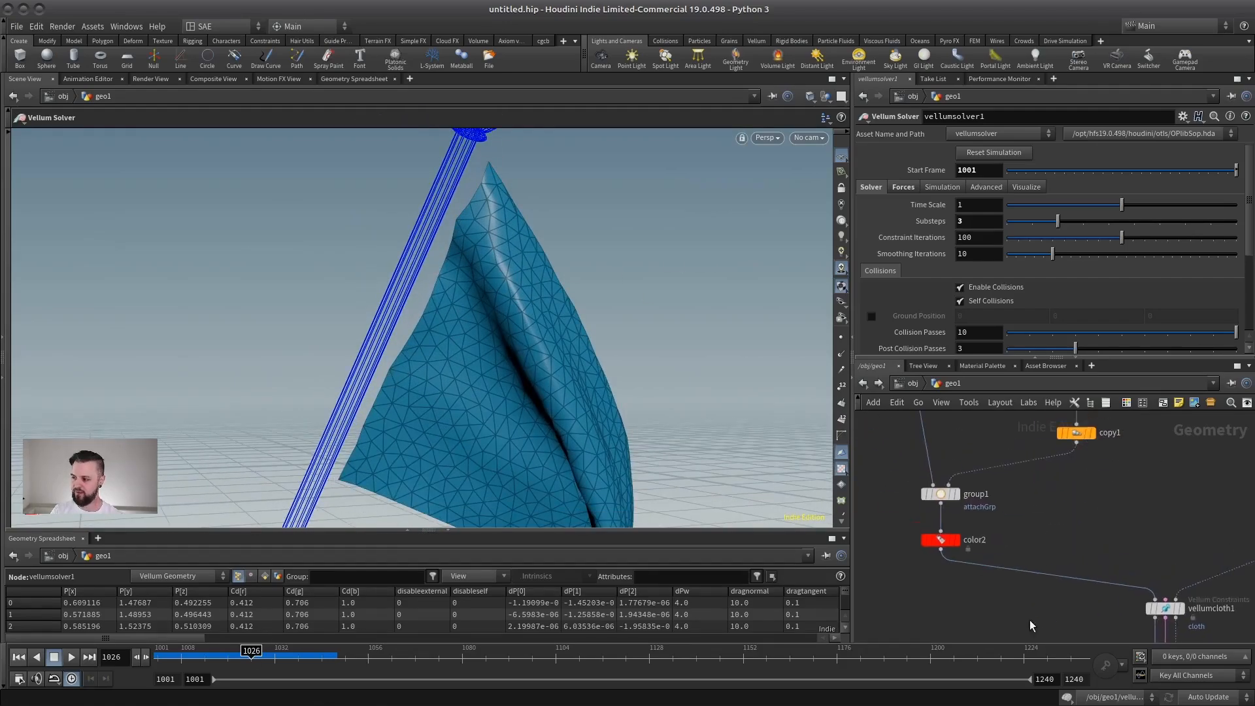
scroll(1031, 624, down, 1)
middle_drag(984, 462, 976, 534)
click(926, 490)
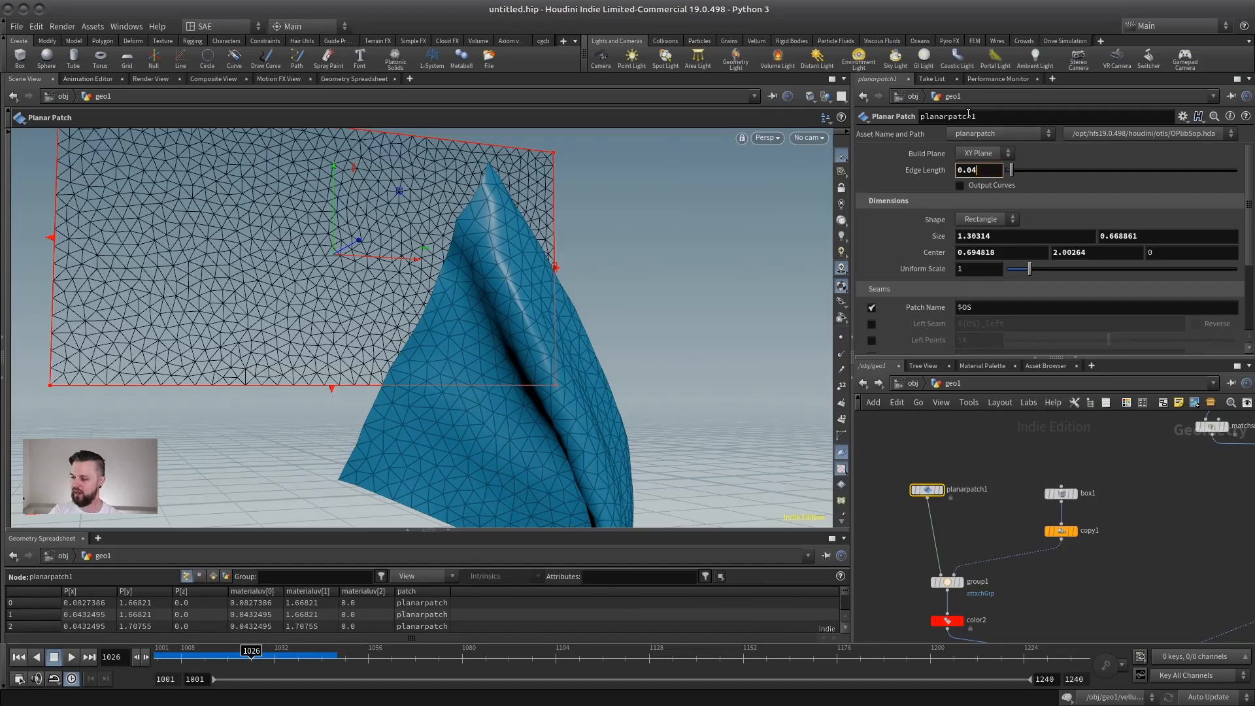
key(Return)
Set the Stretch Stiffness of vellumcloth1 to 1.
scroll(986, 457, down, 2)
middle_drag(1073, 548, 1027, 442)
click(1052, 557)
scroll(1045, 499, up, 2)
middle_drag(1049, 491, 1002, 458)
click(1005, 481)
drag(1049, 359, 1046, 495)
scroll(977, 357, down, 5)
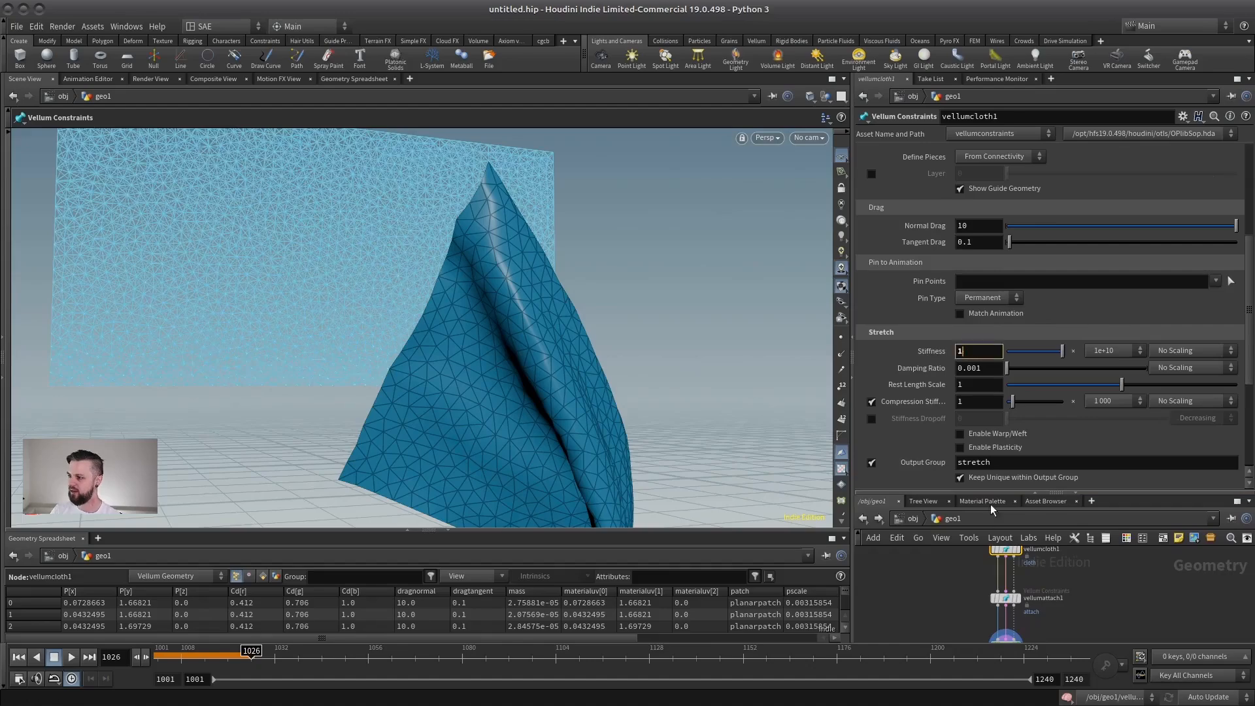
text(1)
key(Return)
drag(1077, 495, 1071, 279)
Return to vellumsolver1 and replay the whole flag simulation from frame 1001 to check the cloth motion on the moving pole.
click(1005, 539)
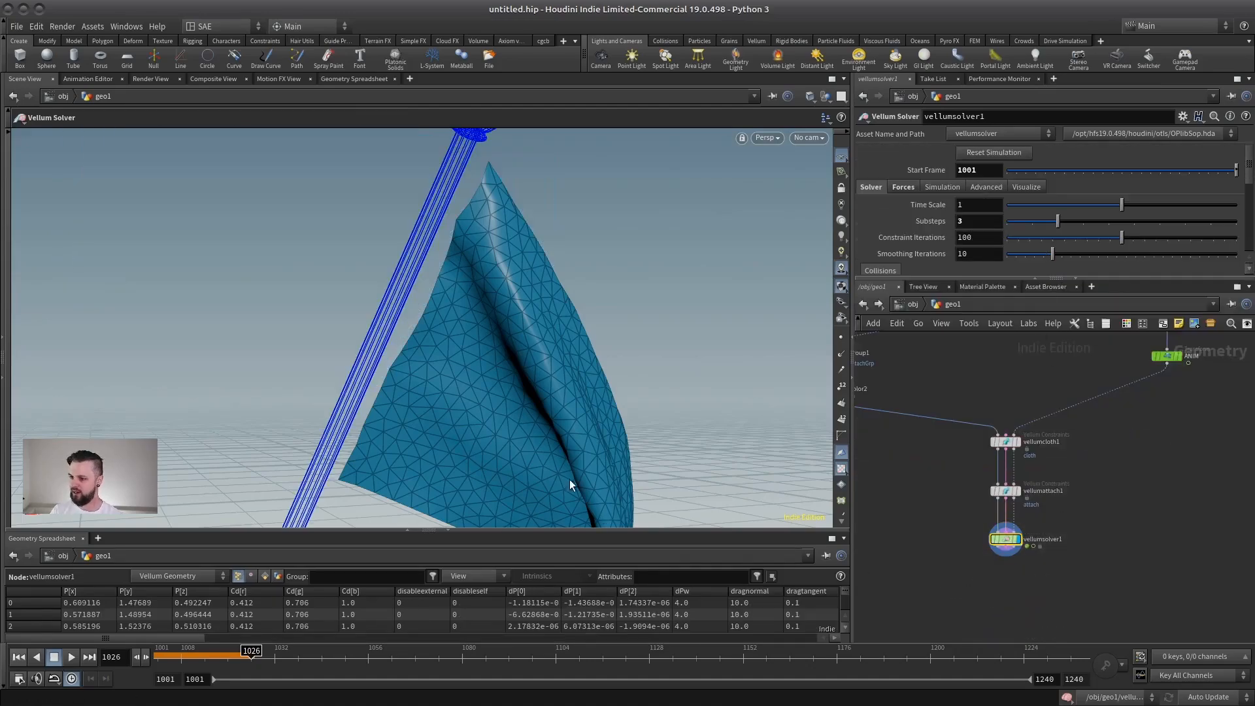
alt+right_drag(569, 479, 392, 379)
mouse_move(392, 379)
alt+middle_down()
mouse_move(440, 386)
mouse_move(380, 386)
alt+middle_up()
click(18, 656)
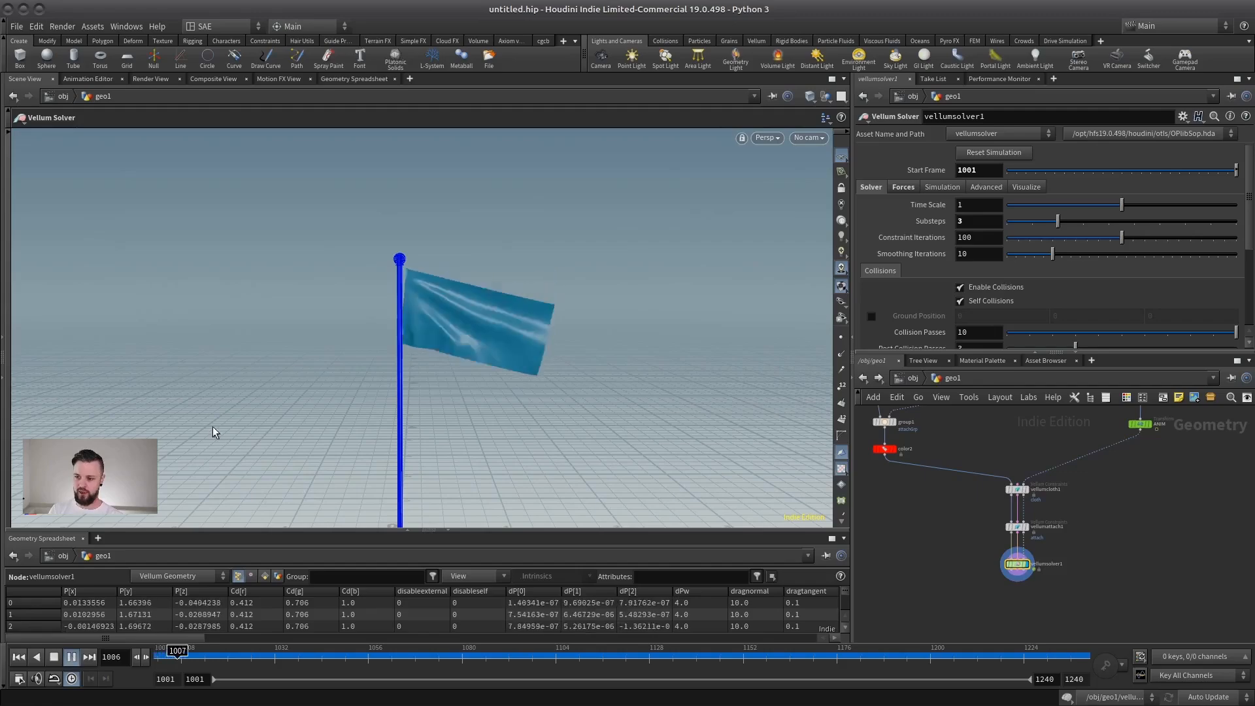
alt+drag(213, 429, 338, 420)
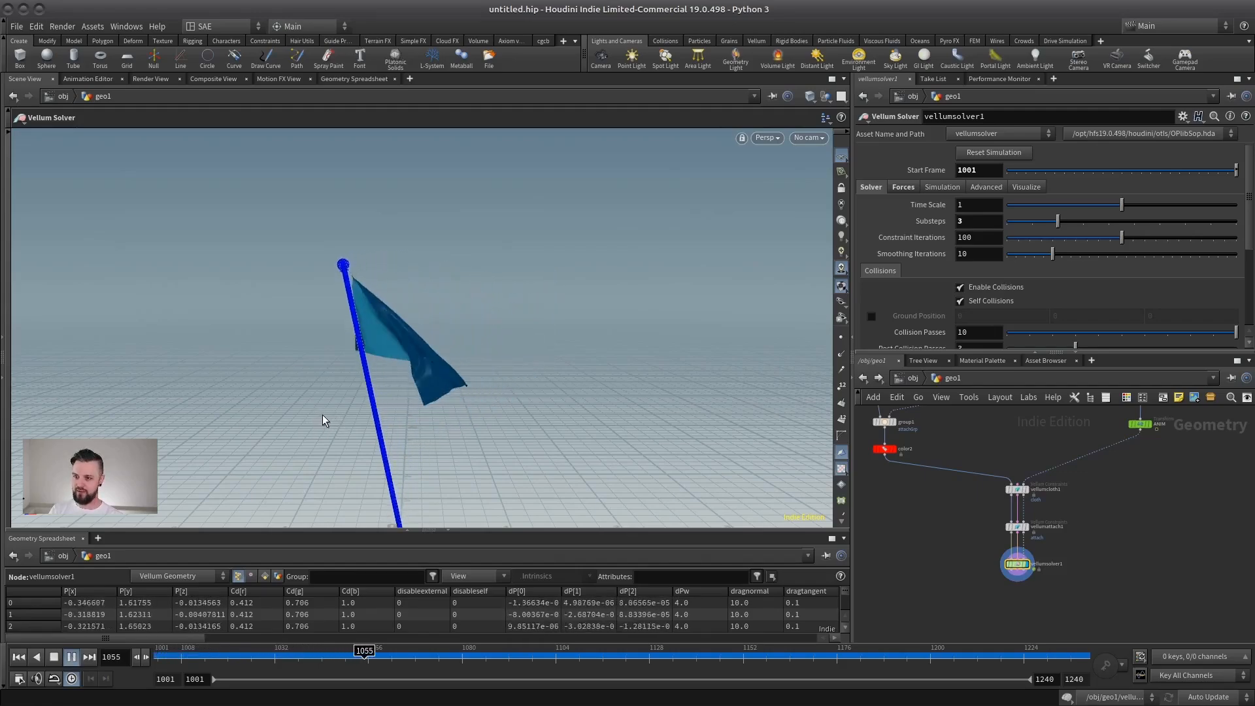